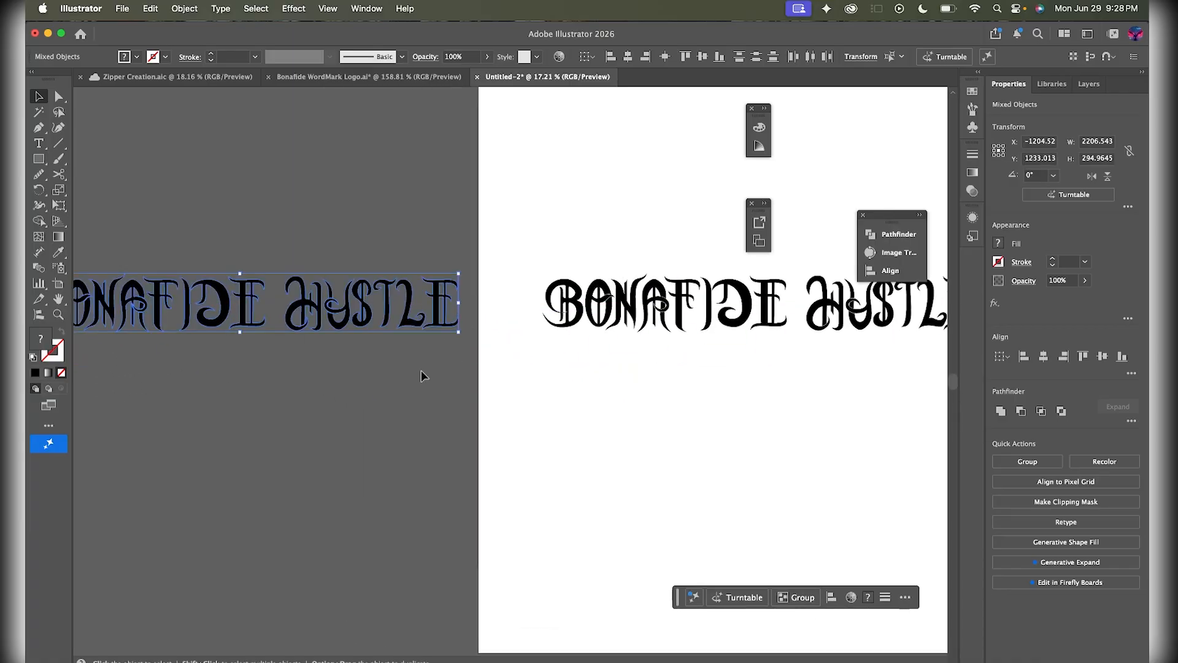
# - Marquee-select every letter path and grouped shape of the BONAFIDE HUSTLE wordmark together
pyautogui.click(485, 393)
pyautogui.scroll(2, 429, 368)
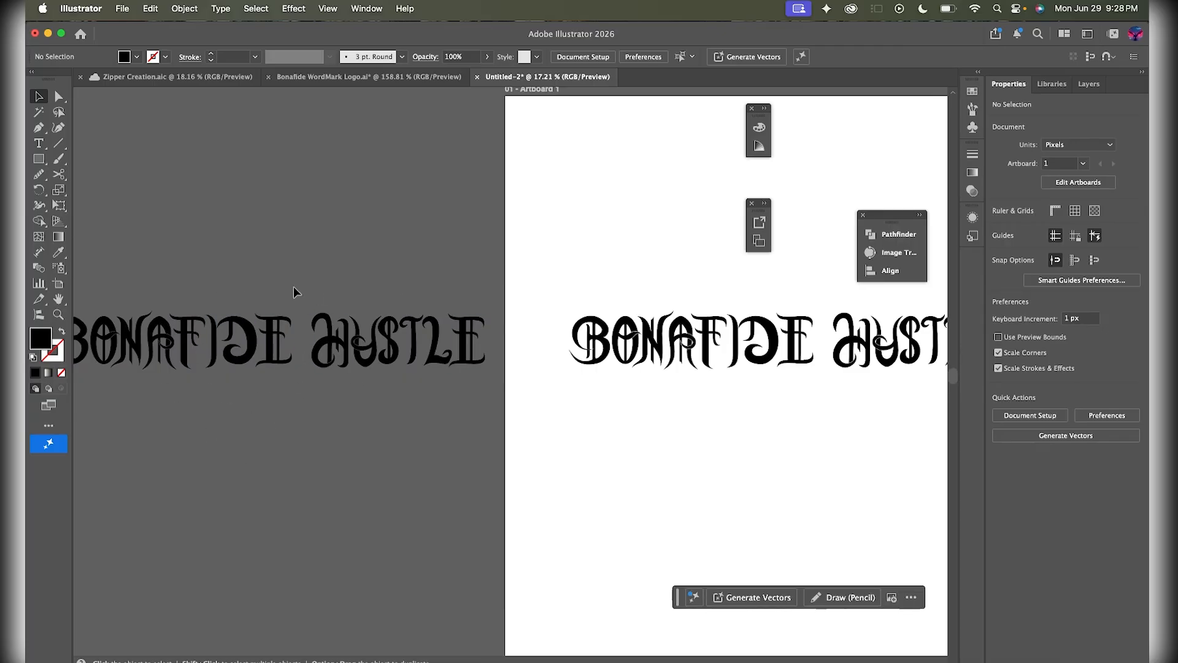
pyautogui.hscroll(5, 491, 428)
pyautogui.hscroll(2, 492, 428)
pyautogui.scroll(-3, 363, 451)
pyautogui.hscroll(-2, 363, 451)
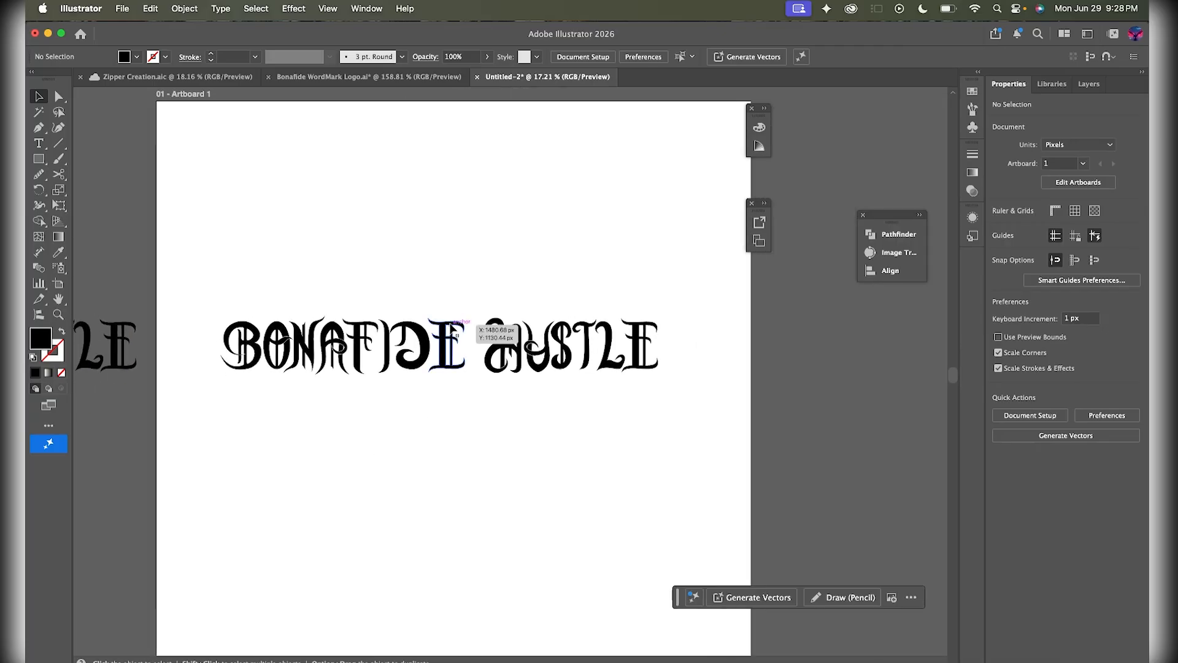
pyautogui.click(447, 316)
pyautogui.scroll(3, 500, 363)
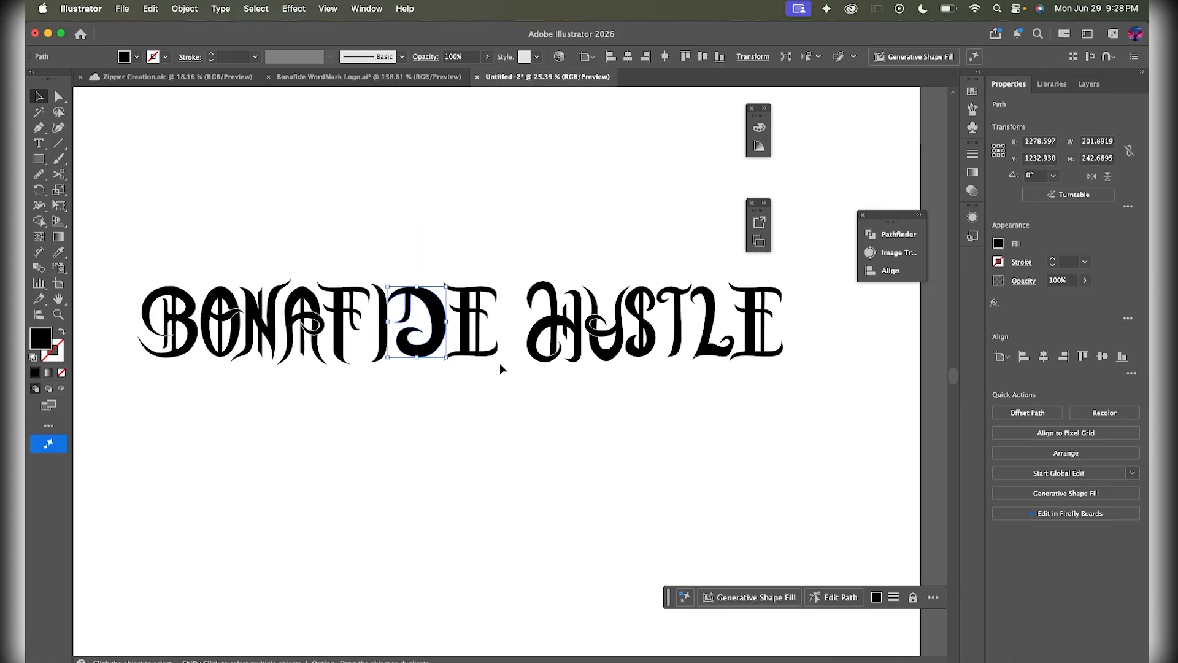
pyautogui.press('super+z')
pyautogui.click(308, 312)
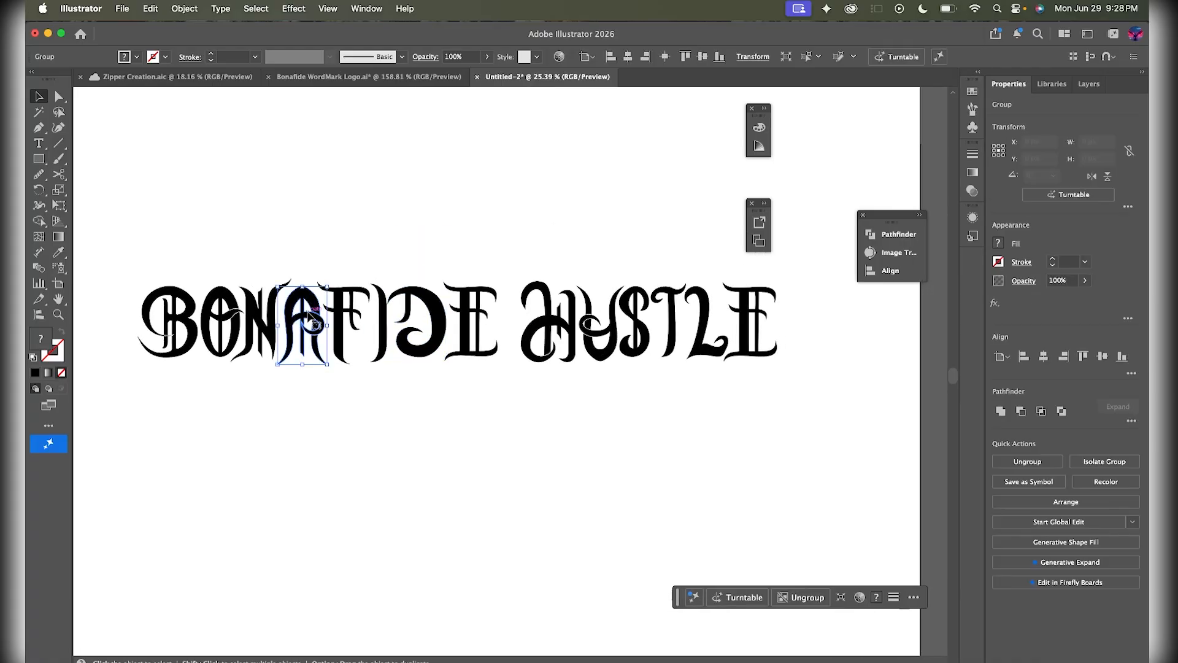
pyautogui.click(378, 247)
pyautogui.moveTo(132, 227); pyautogui.dragTo(811, 387)
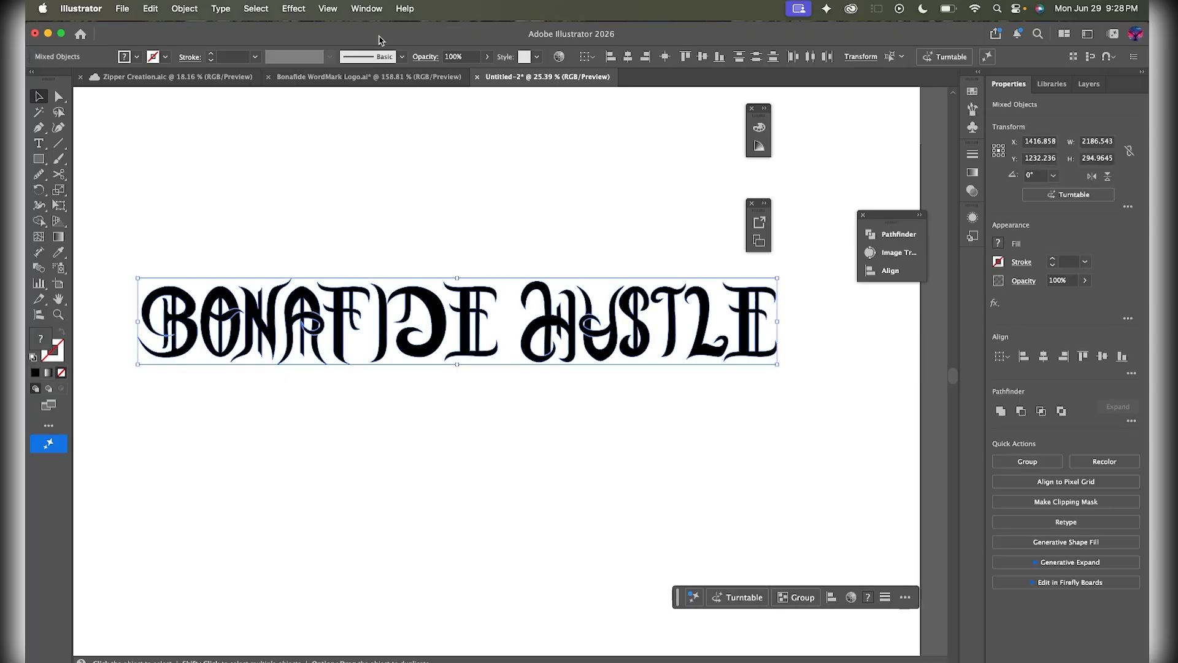
# - Group the selected lettering with Cmd+G and bring up Offset Path with preview
pyautogui.click(185, 9)
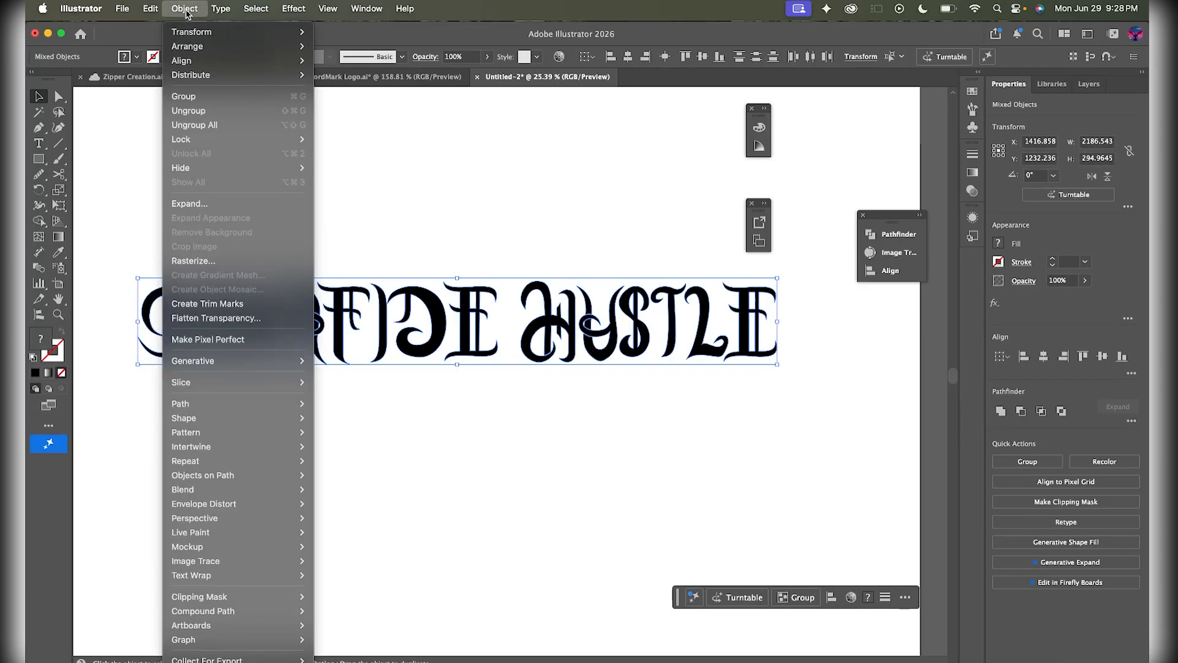
pyautogui.press('super+g')
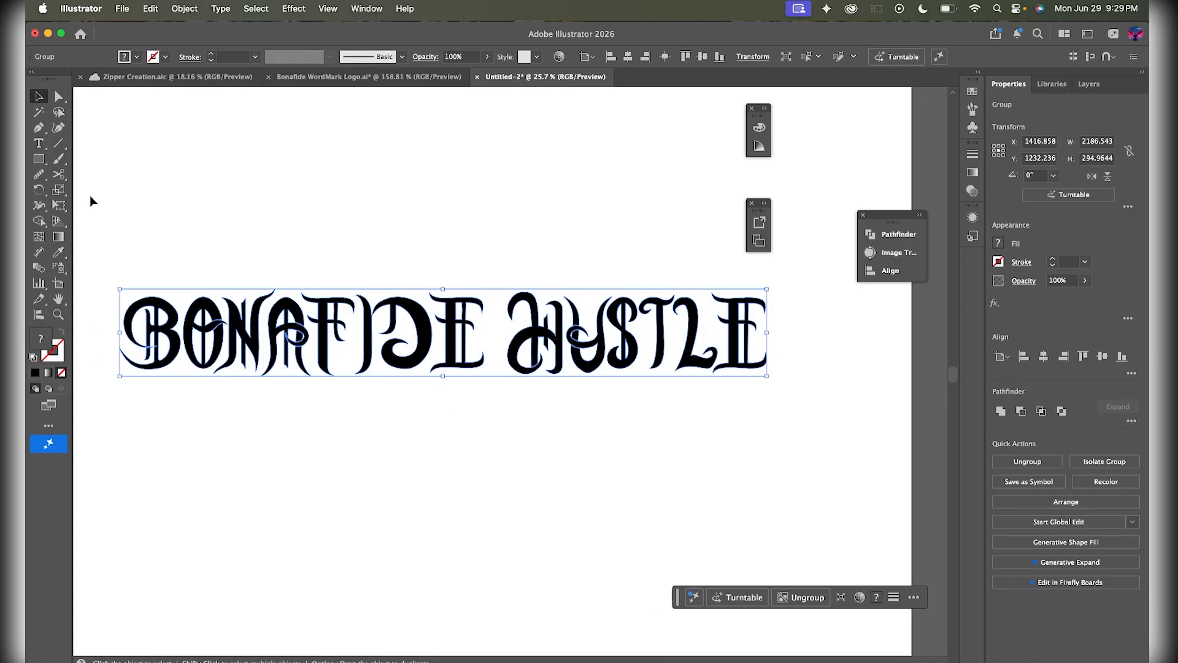
pyautogui.click(192, 6)
pyautogui.moveTo(258, 415)
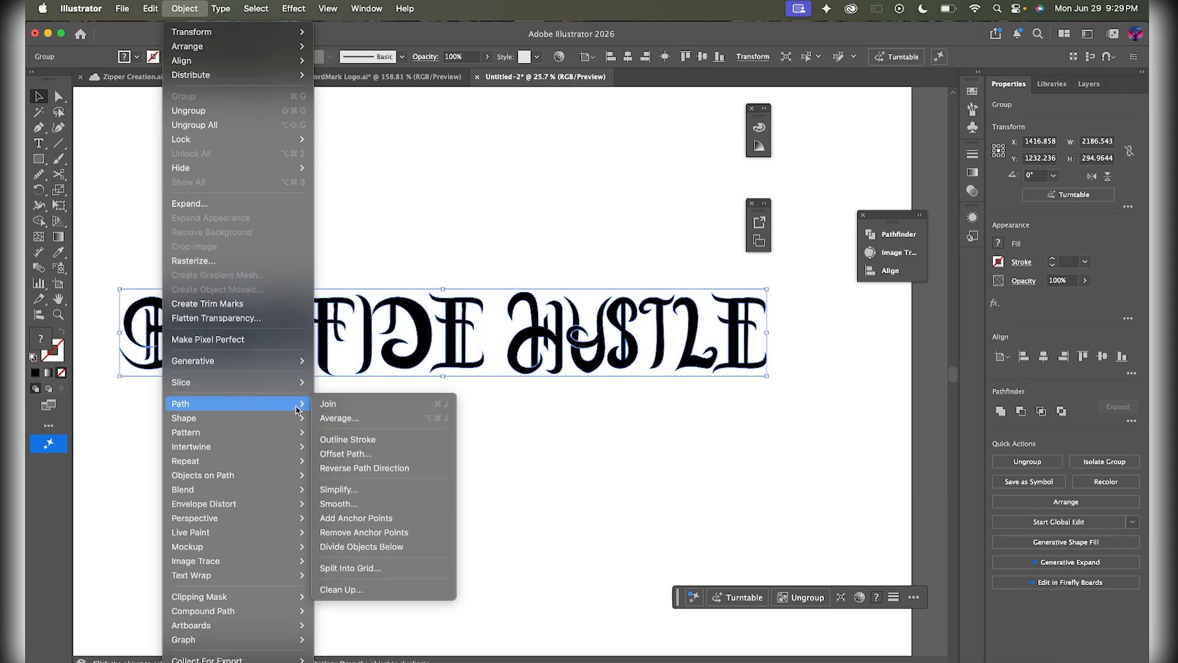
pyautogui.click(197, 8)
pyautogui.click(197, 8)
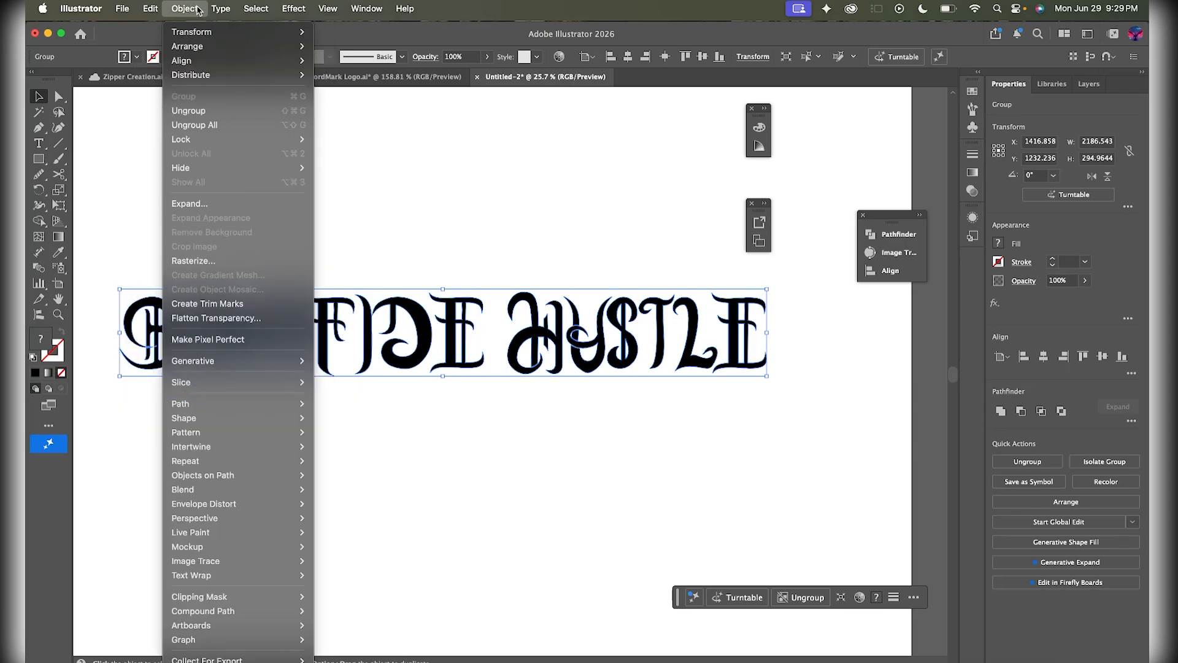
pyautogui.moveTo(235, 414)
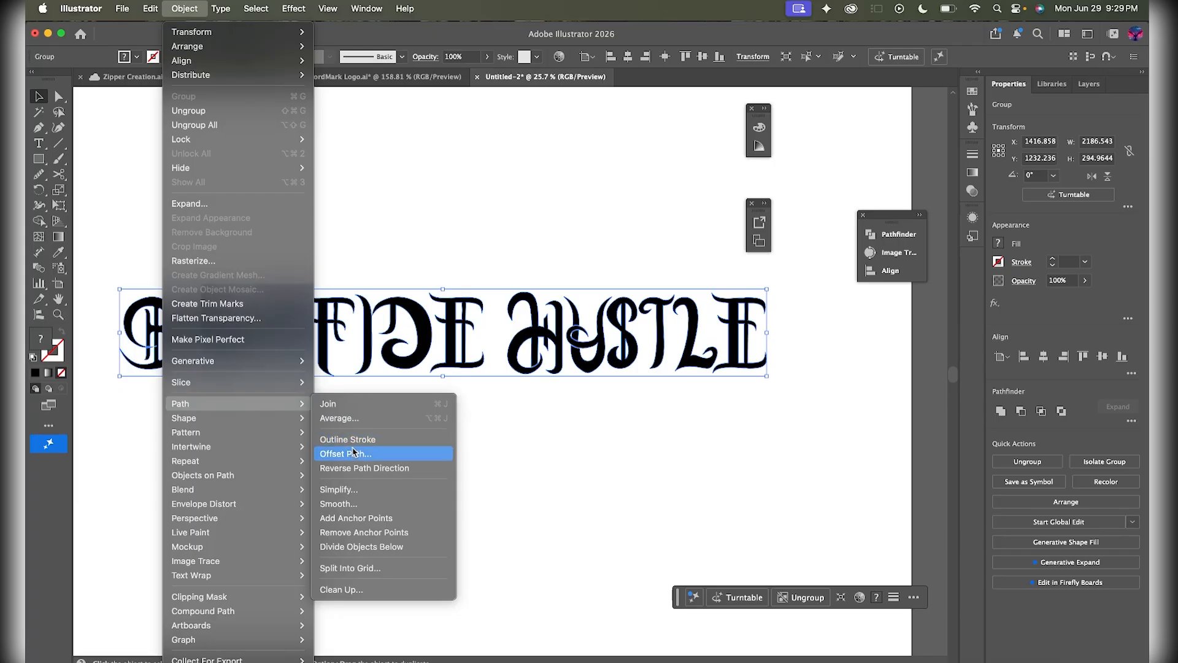
pyautogui.click(389, 454)
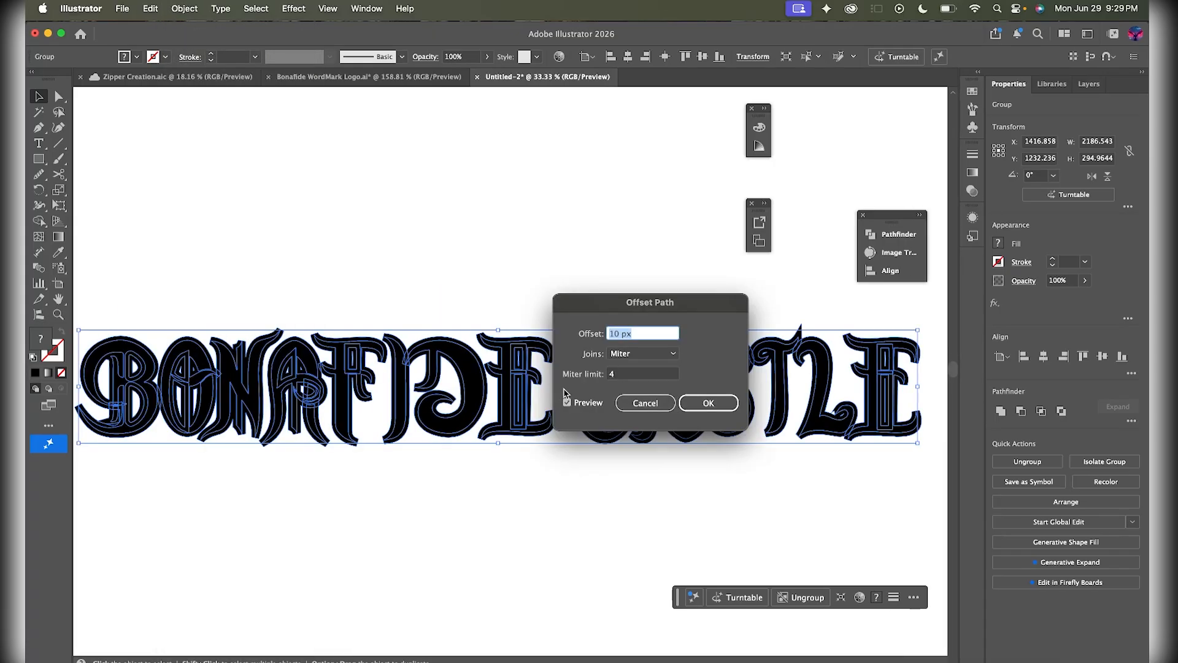
# - Apply the offset path with Round joins and a 13 px offset
pyautogui.click(635, 353)
pyautogui.click(638, 380)
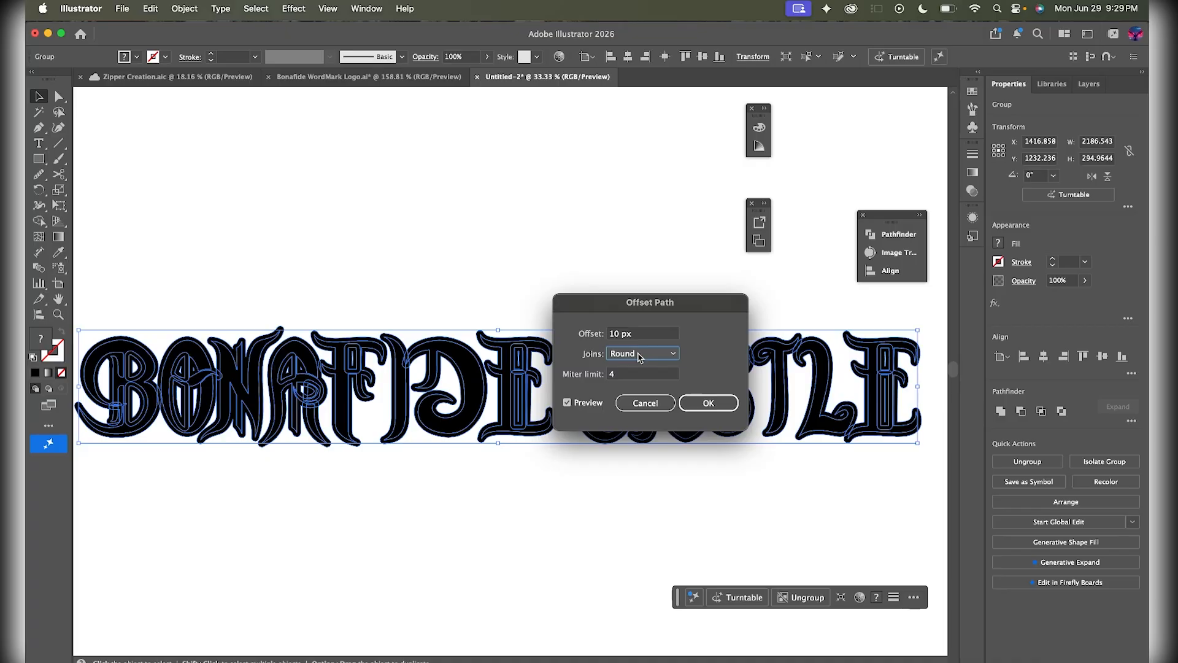
pyautogui.click(658, 332)
pyautogui.press('Up')
pyautogui.press('Up')
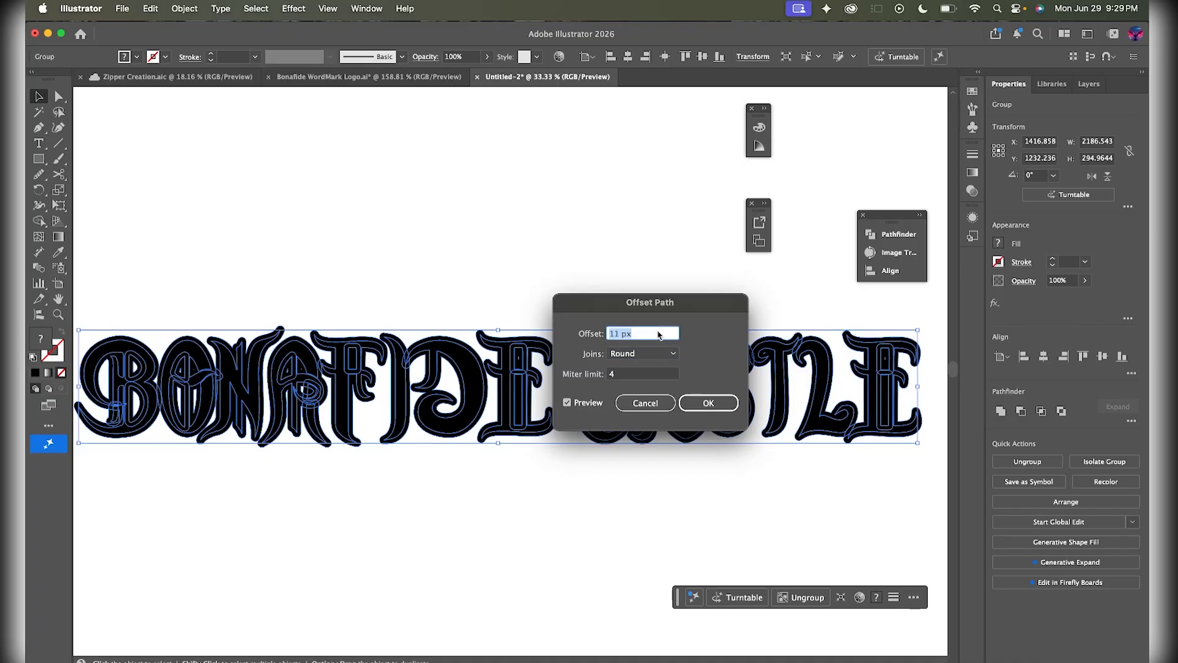
pyautogui.press('Up')
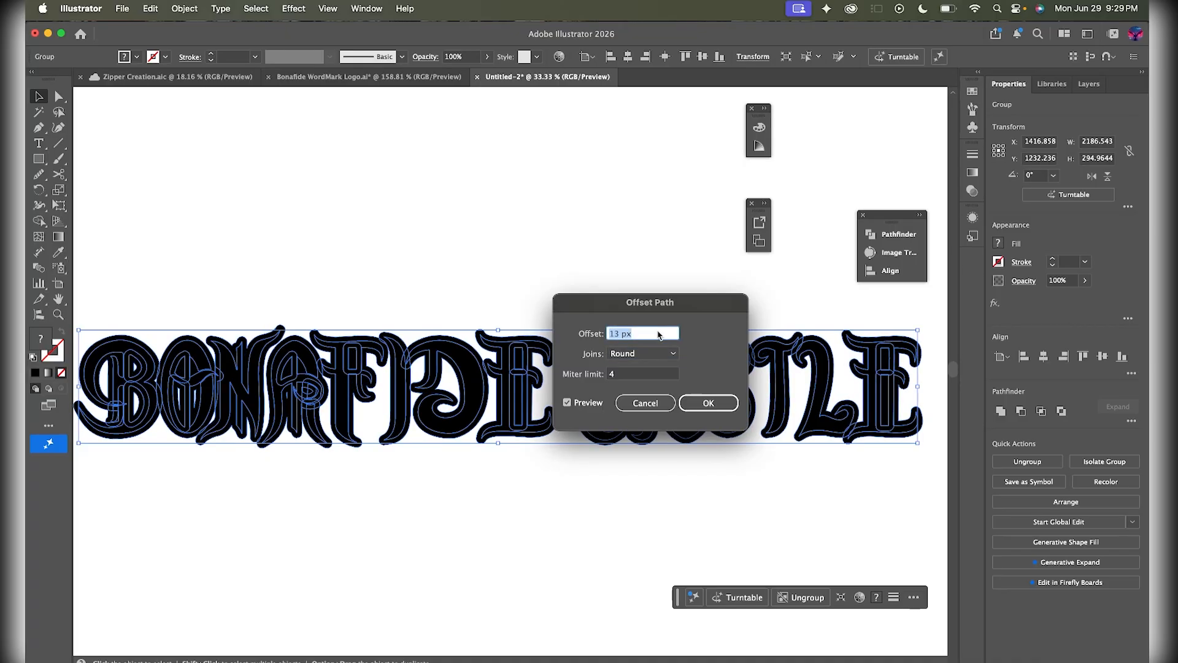
pyautogui.click(708, 402)
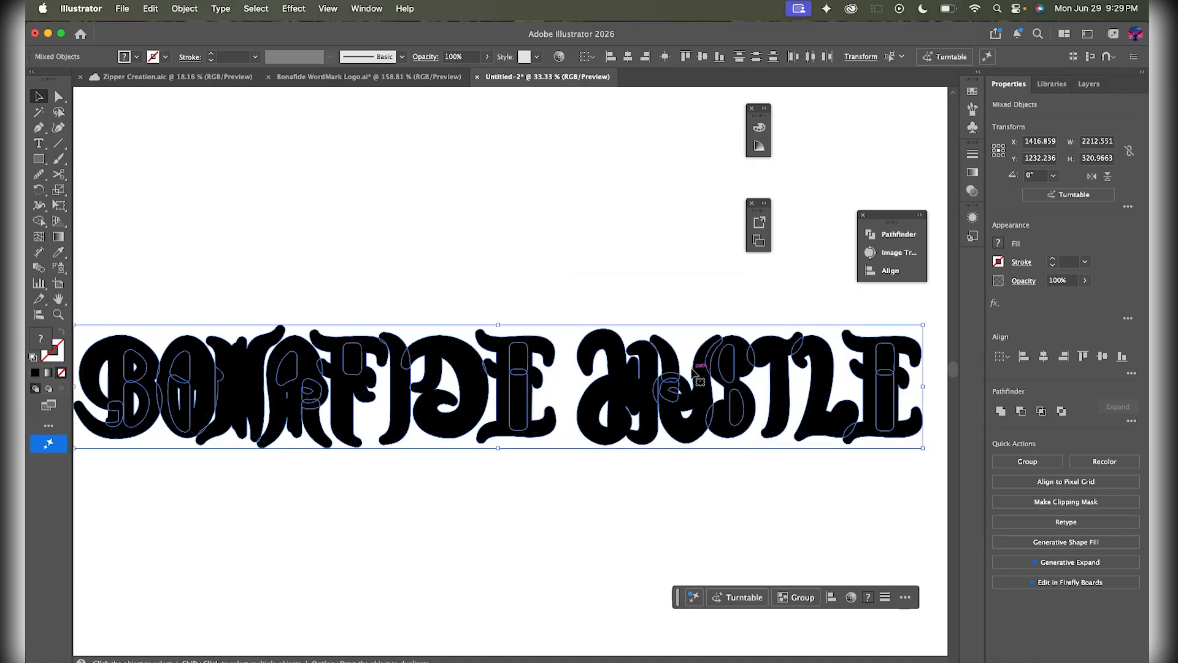
# - Fill the thick offset outlines with red (#ff0000)
pyautogui.press('a')
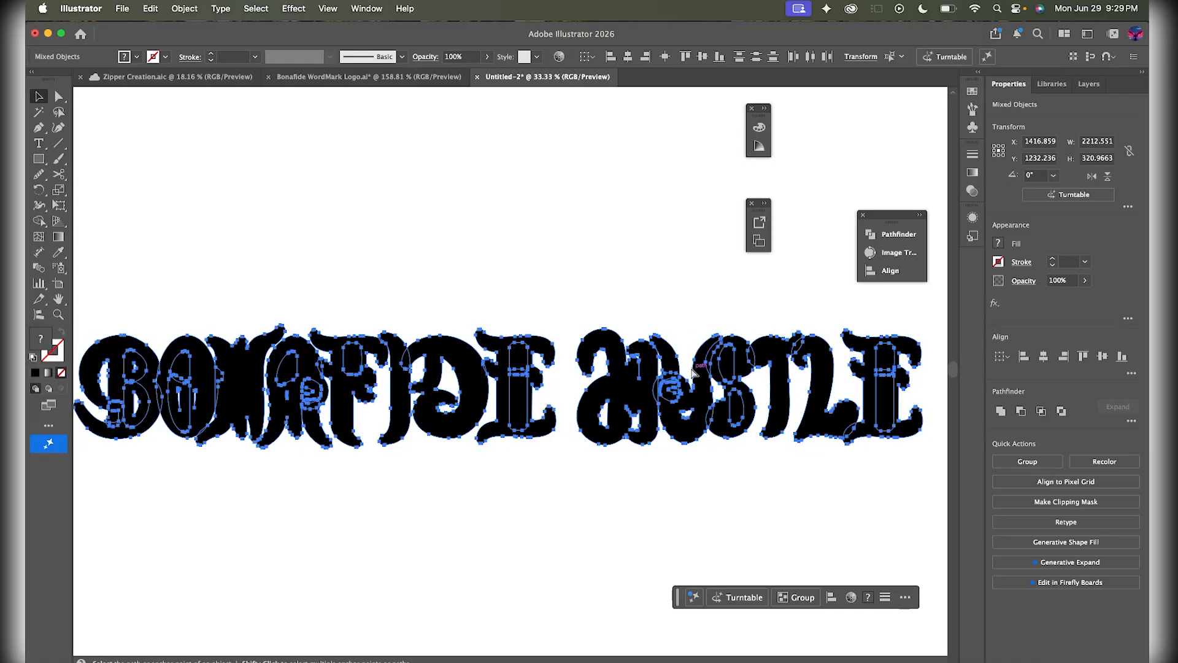
pyautogui.press('Delete')
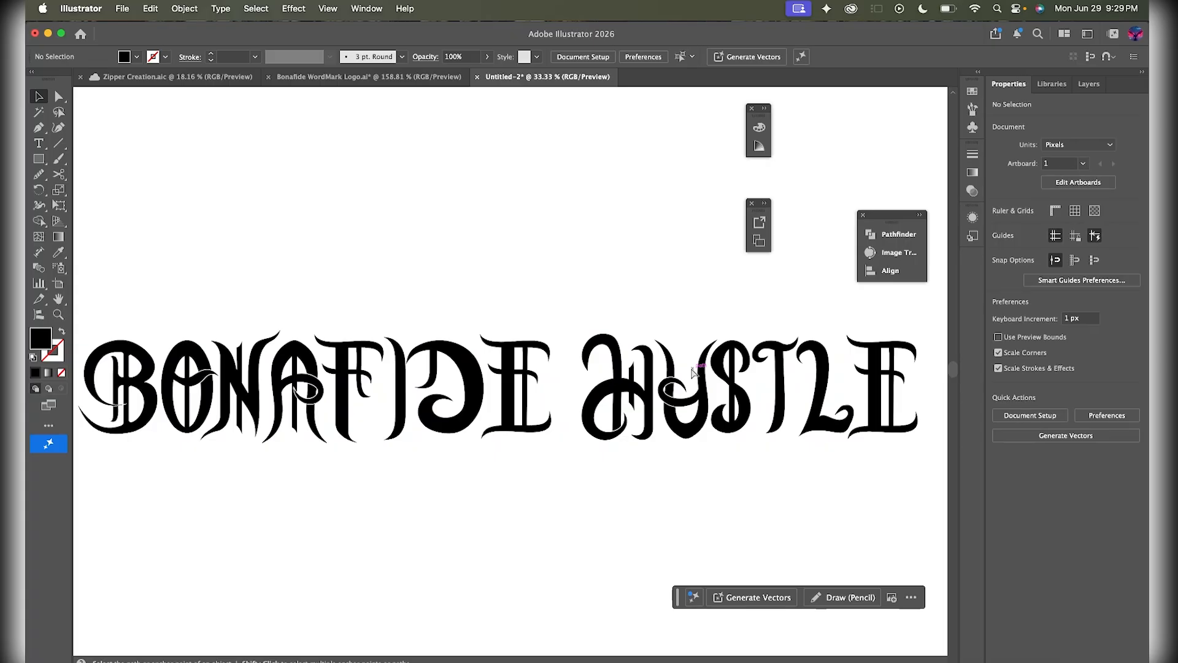
pyautogui.press('super+z')
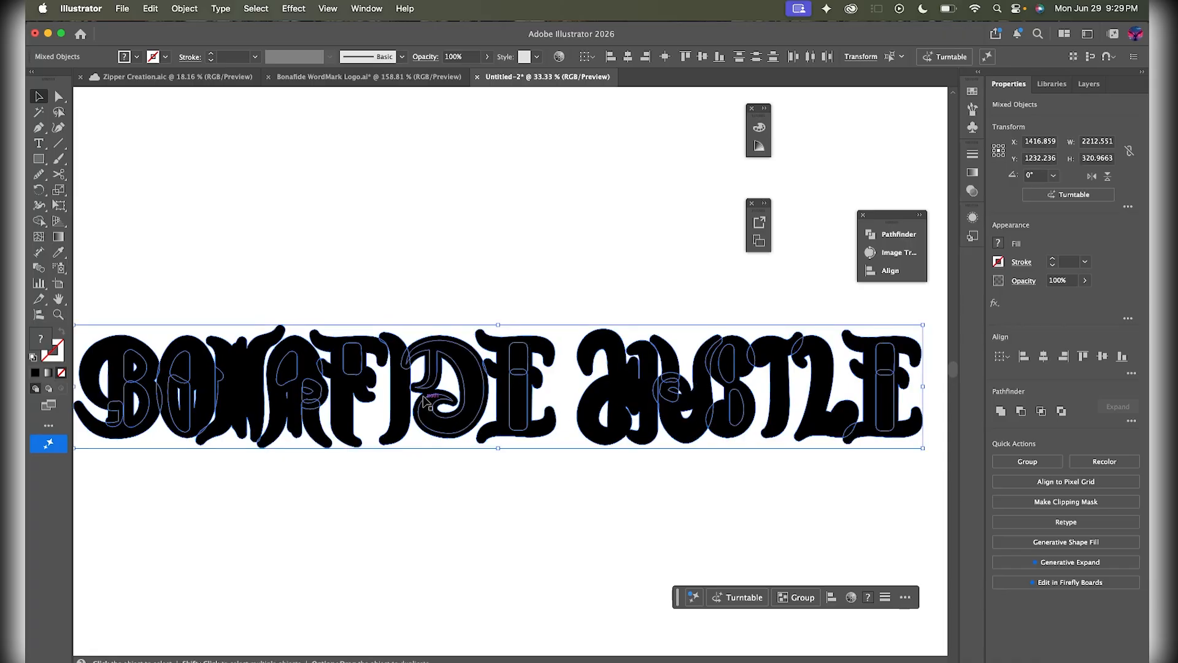
pyautogui.doubleClick(38, 338)
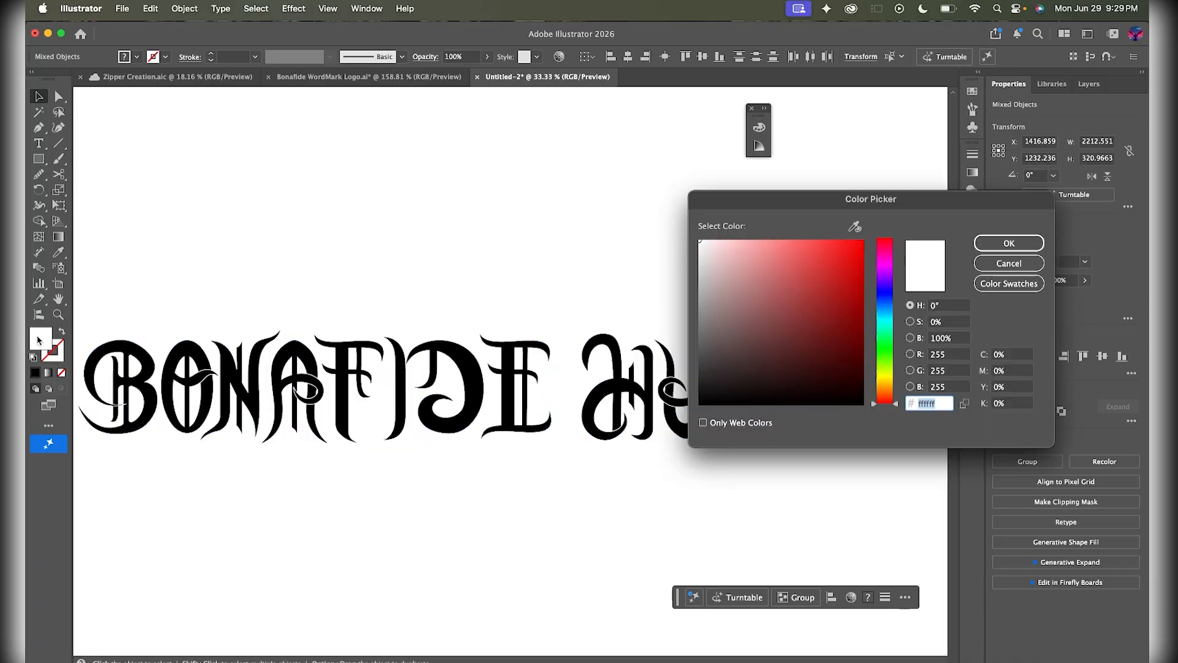
pyautogui.write('ff0000')
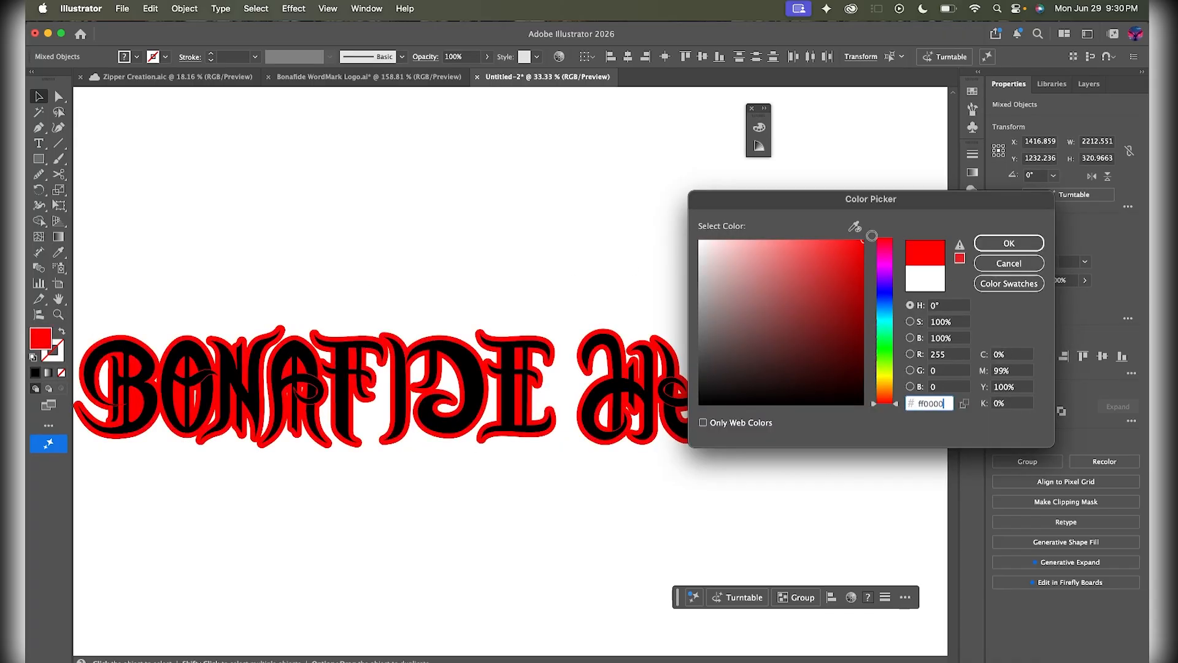
pyautogui.click(977, 243)
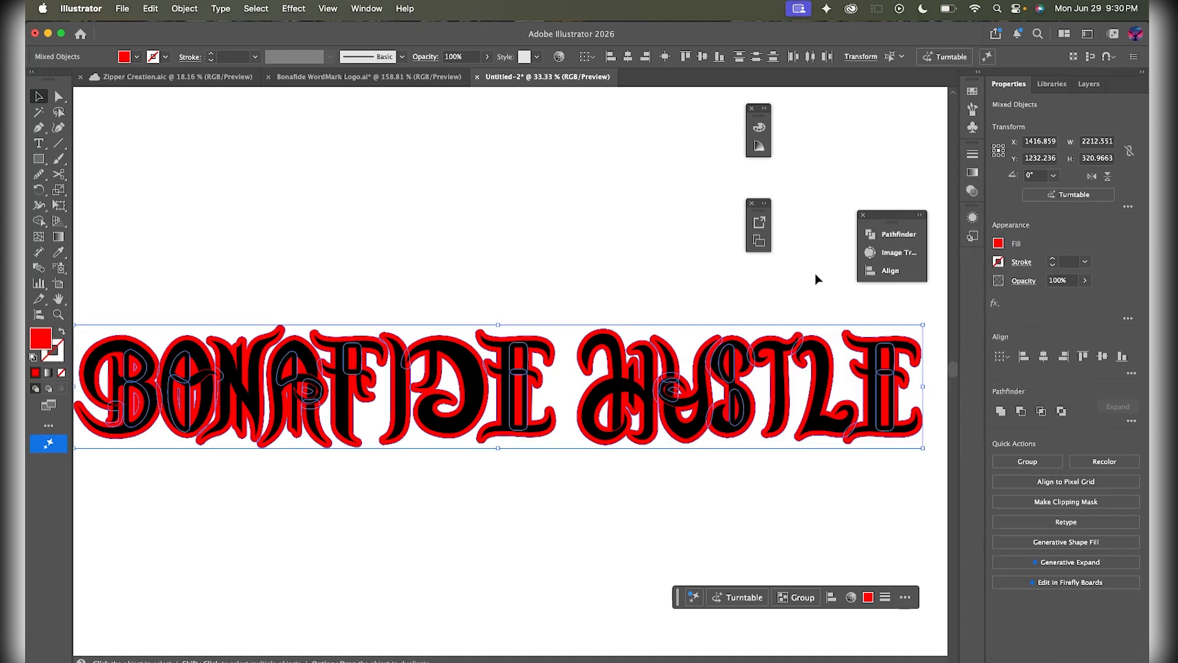
# - Combine the red offset outlines into one solid shape with Pathfinder Merge
pyautogui.click(897, 234)
pyautogui.click(765, 297)
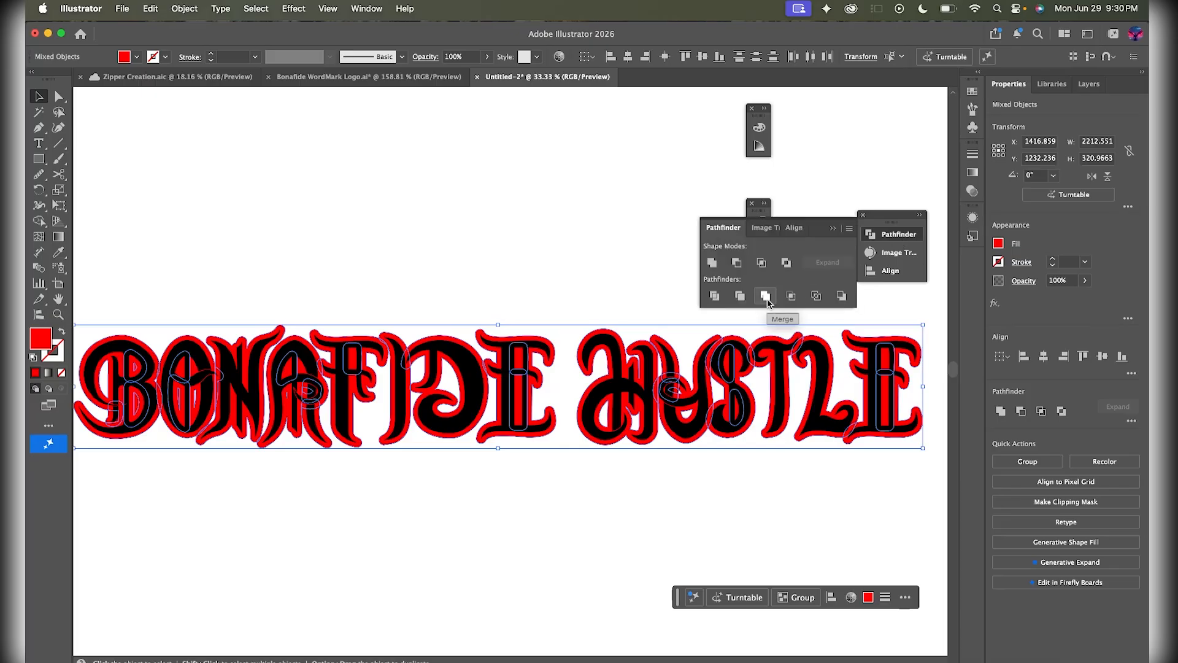
pyautogui.click(573, 282)
# - Move the black lettering up to check the red backing, then undo the move
pyautogui.moveTo(612, 405); pyautogui.dragTo(618, 287)
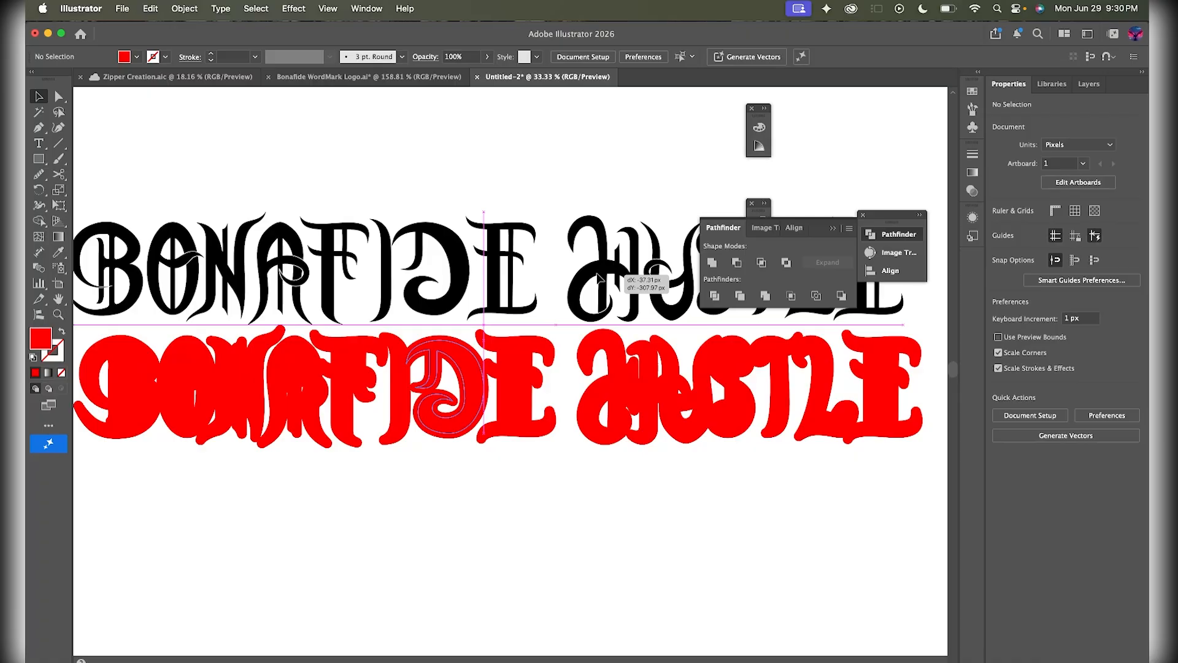
pyautogui.press('super+z')
pyautogui.click(497, 502)
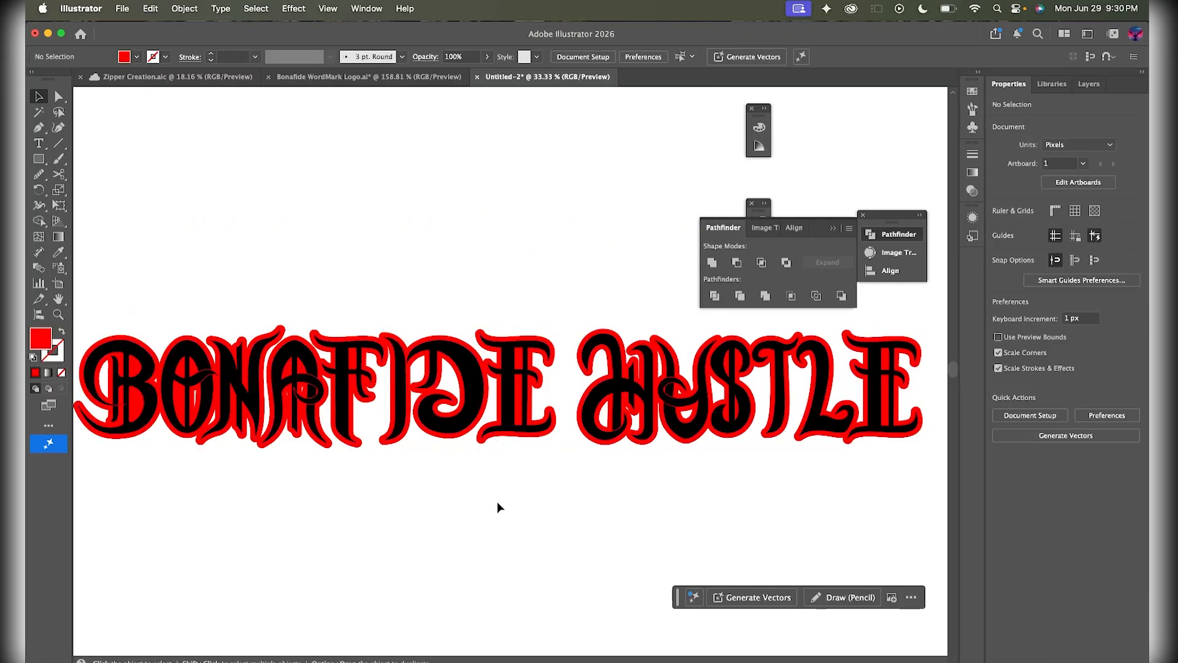
pyautogui.hscroll(-2, 465, 484)
pyautogui.hscroll(2, 529, 445)
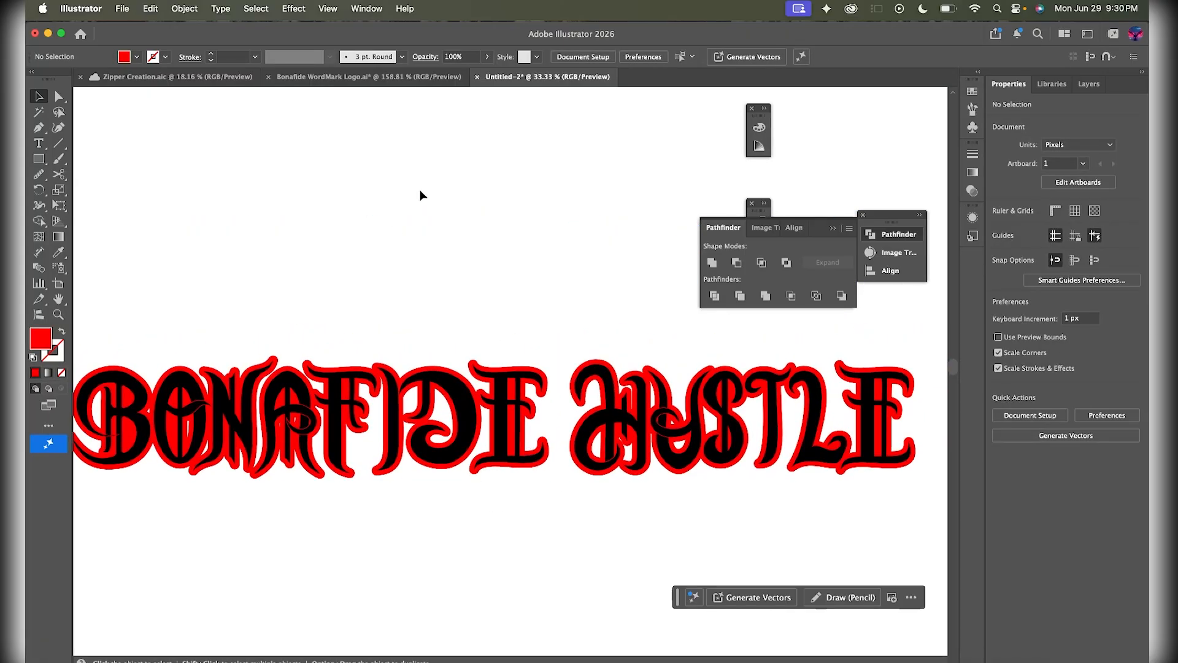
pyautogui.scroll(-3, 494, 370)
pyautogui.scroll(2, 494, 370)
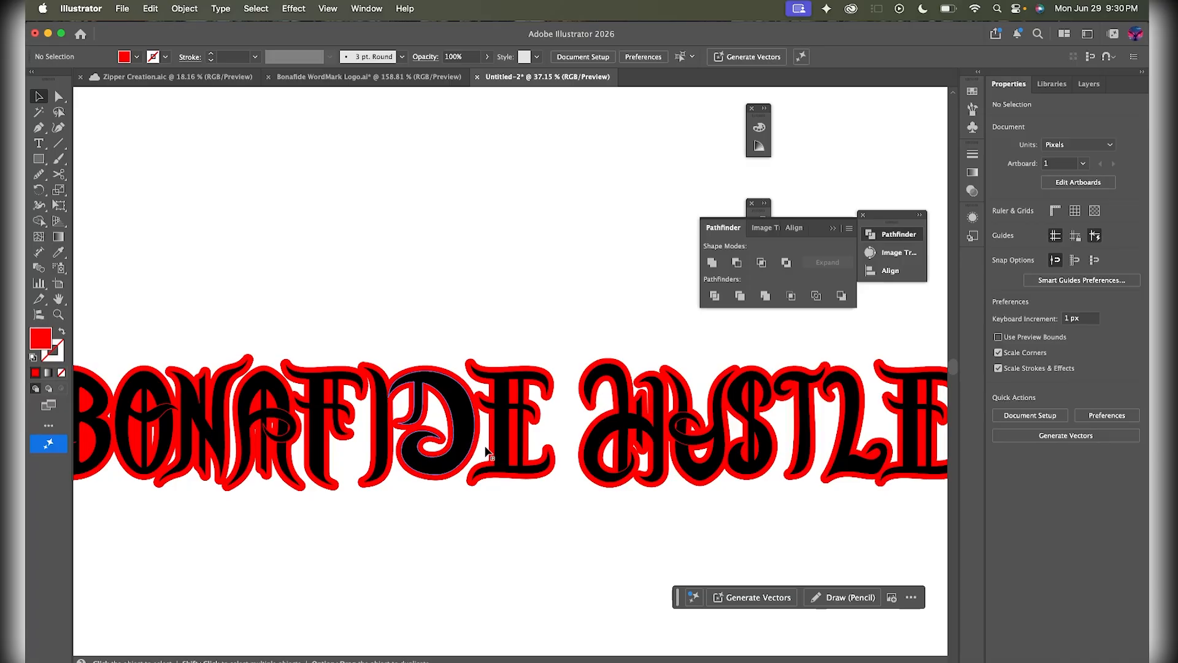
pyautogui.hscroll(-2, 552, 386)
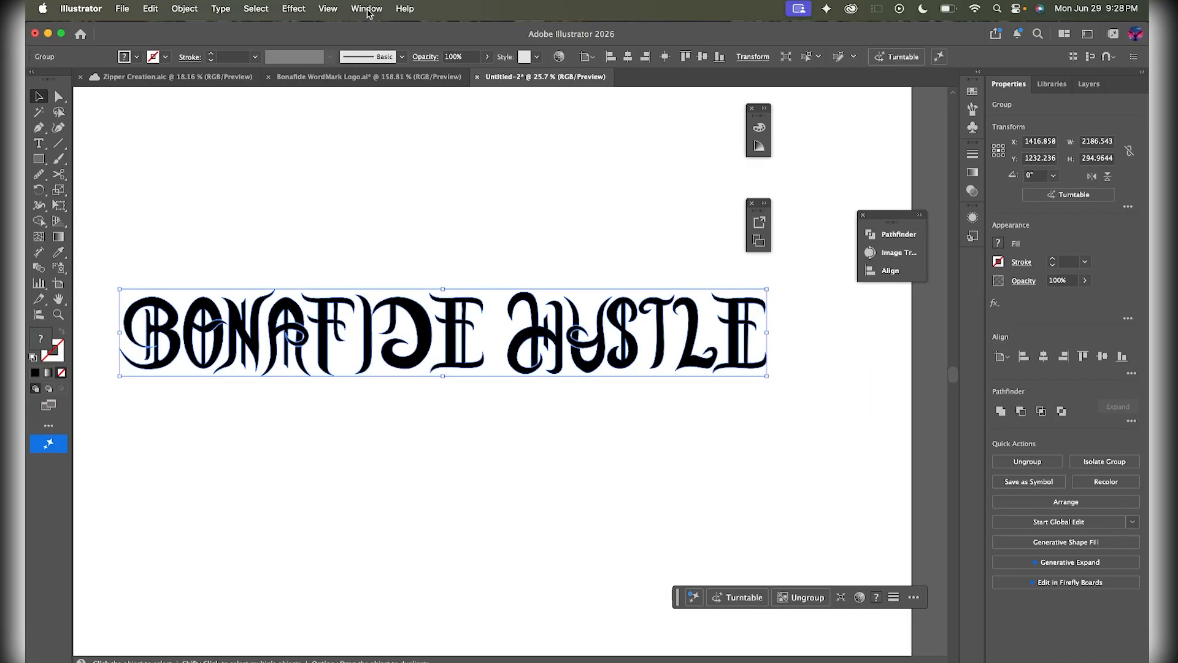
# - Select the whole 2212.551 × 320.9663 lettering group with the Selection tool
pyautogui.click(367, 9)
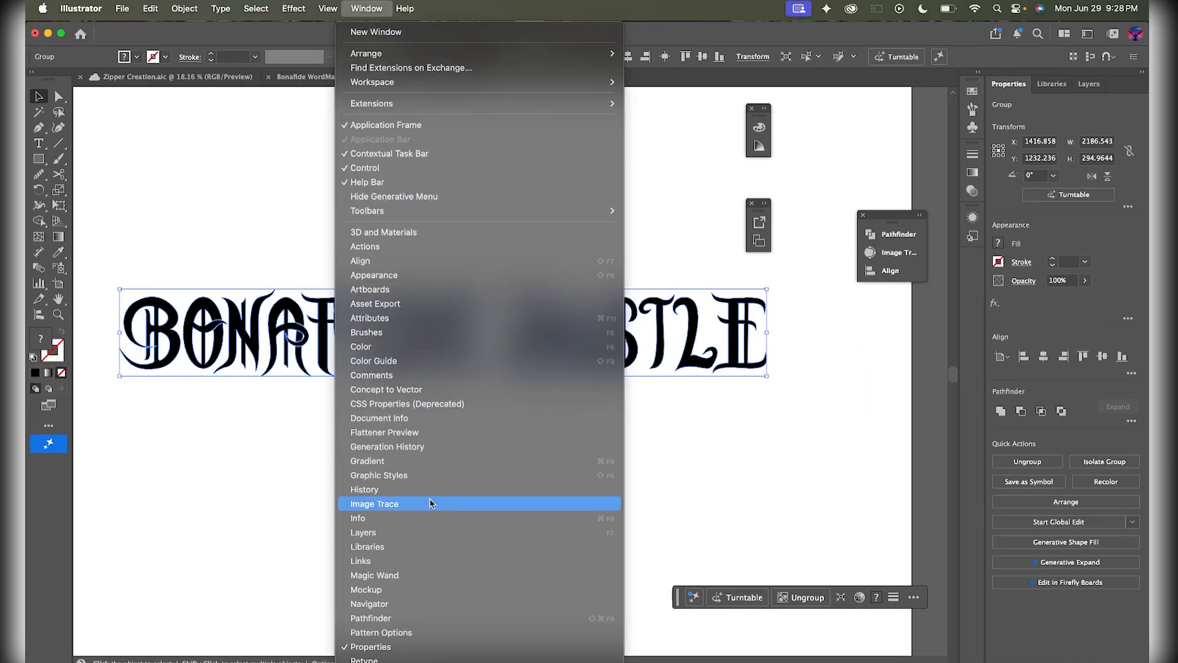
pyautogui.scroll(-5, 430, 502)
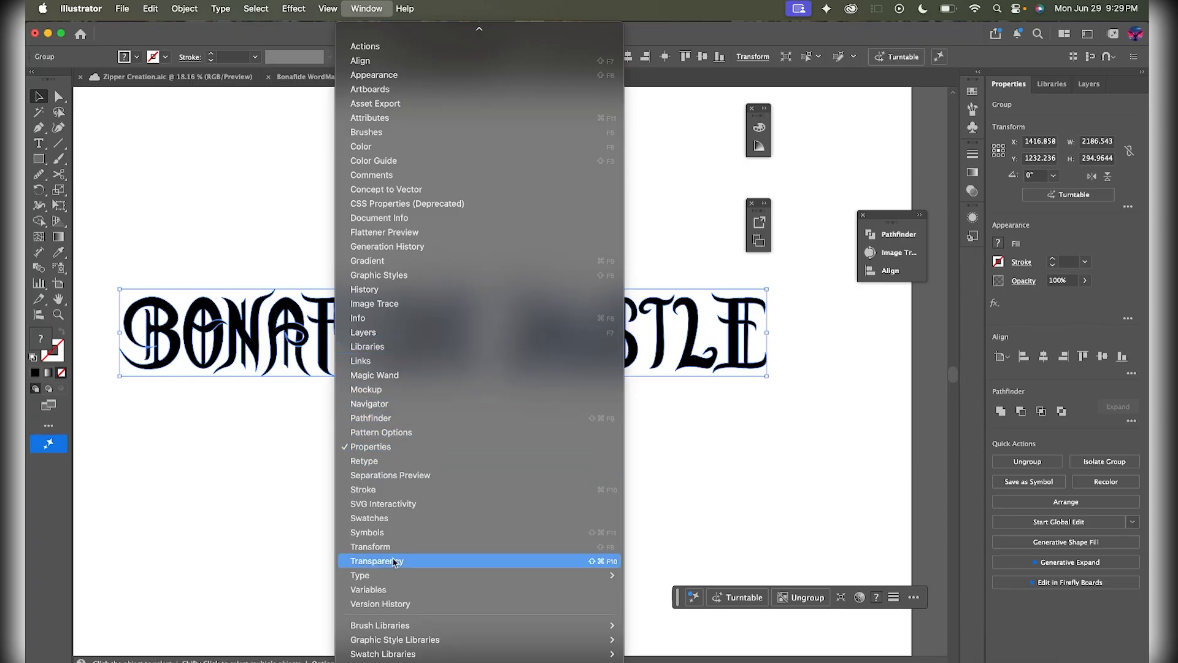
pyautogui.click(706, 427)
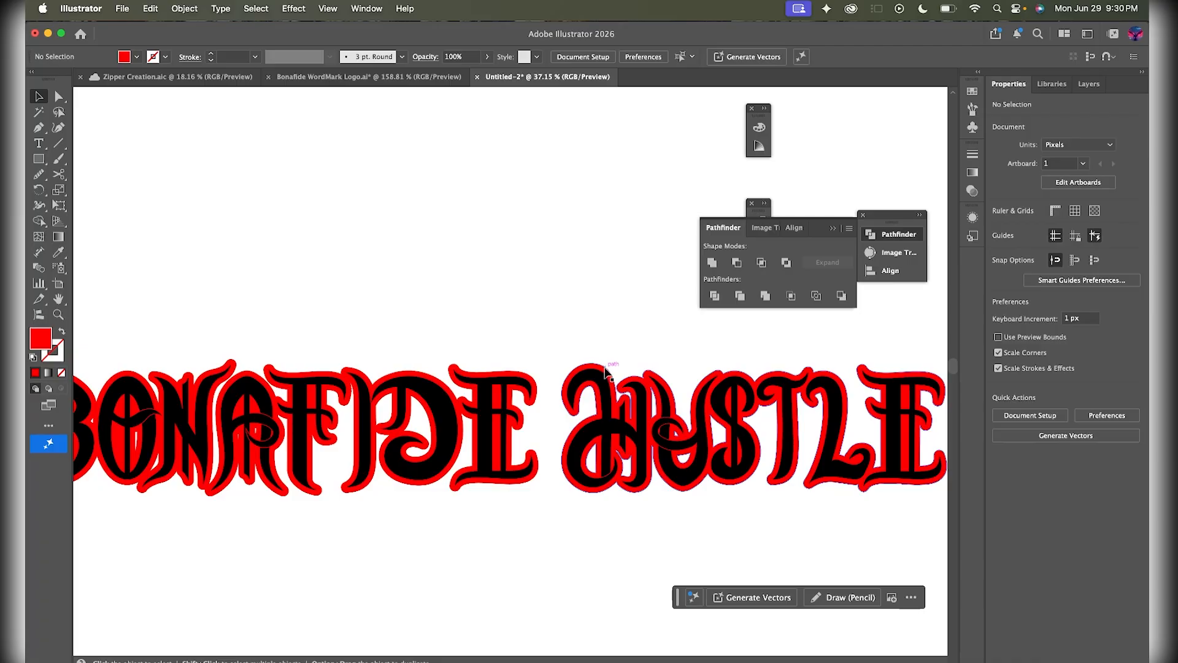
pyautogui.click(605, 371)
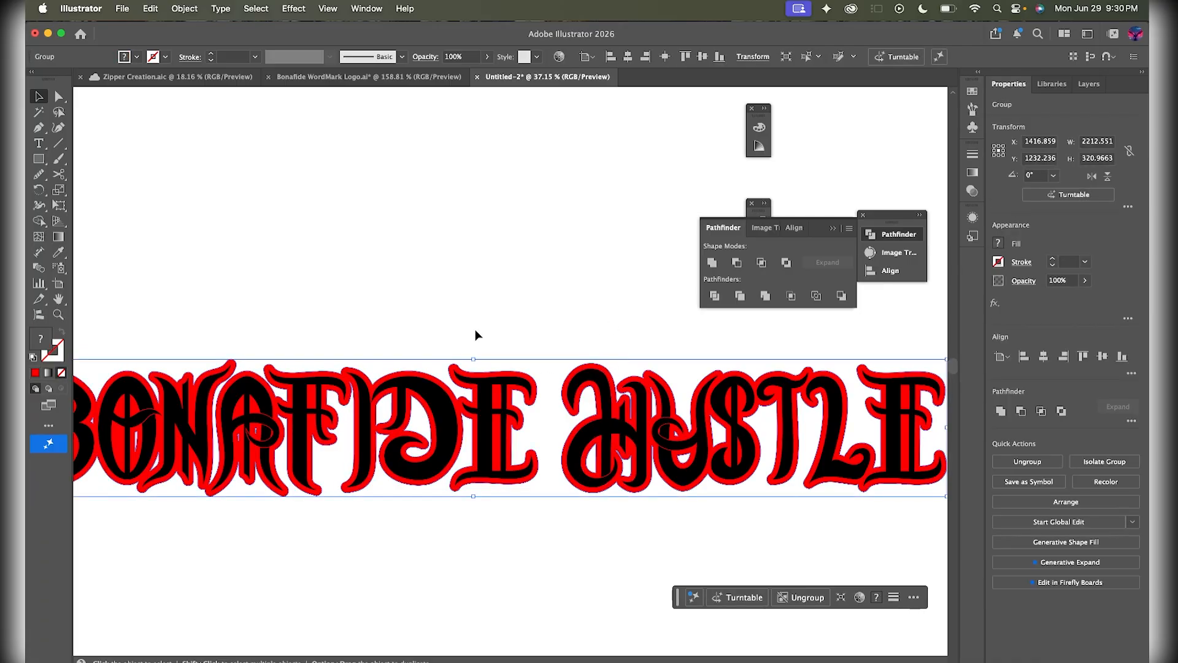
# - Apply a 10 px Offset Path with Round joins to the lettering group, then deselect
pyautogui.click(184, 9)
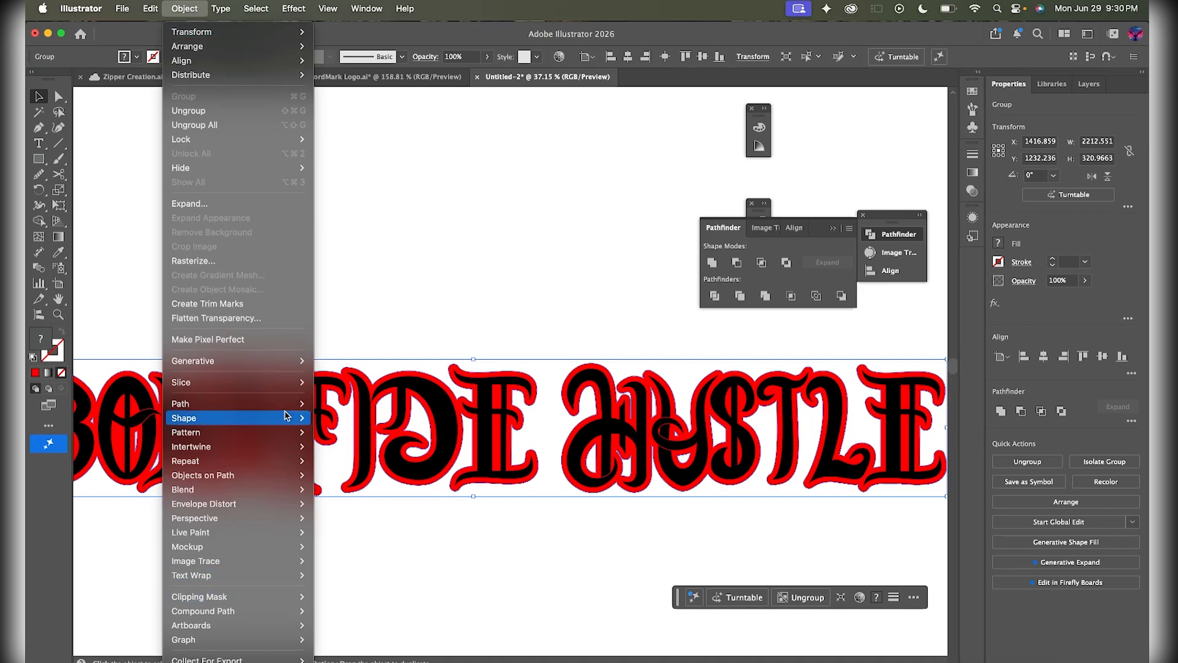
pyautogui.moveTo(283, 405)
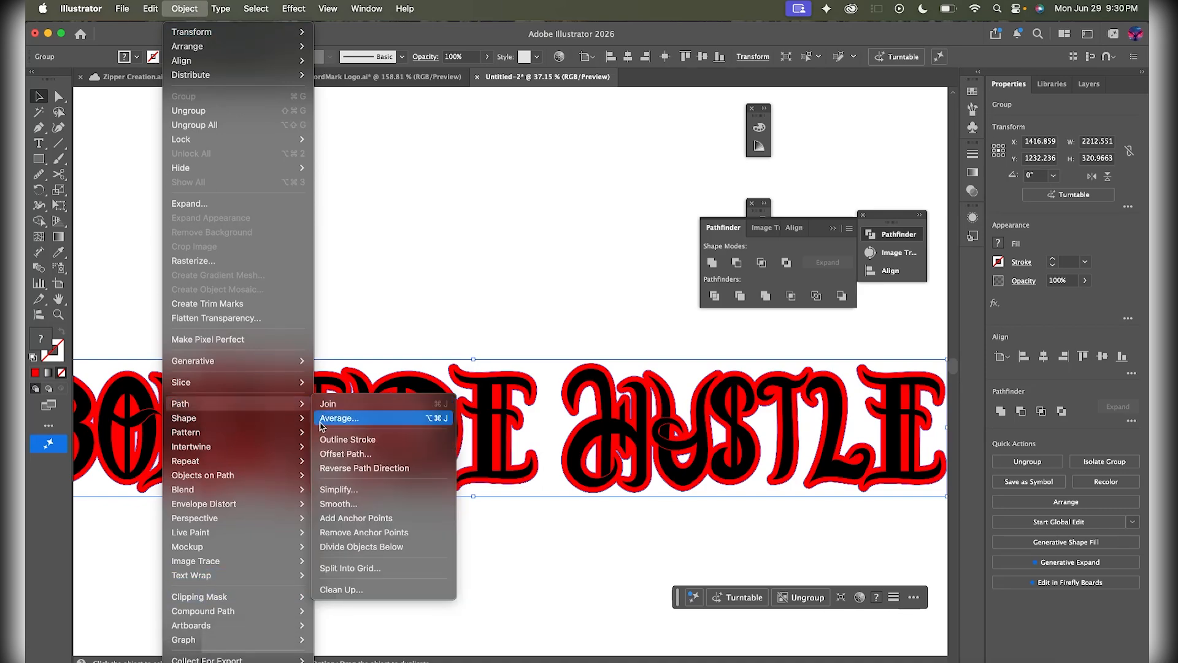
pyautogui.click(345, 453)
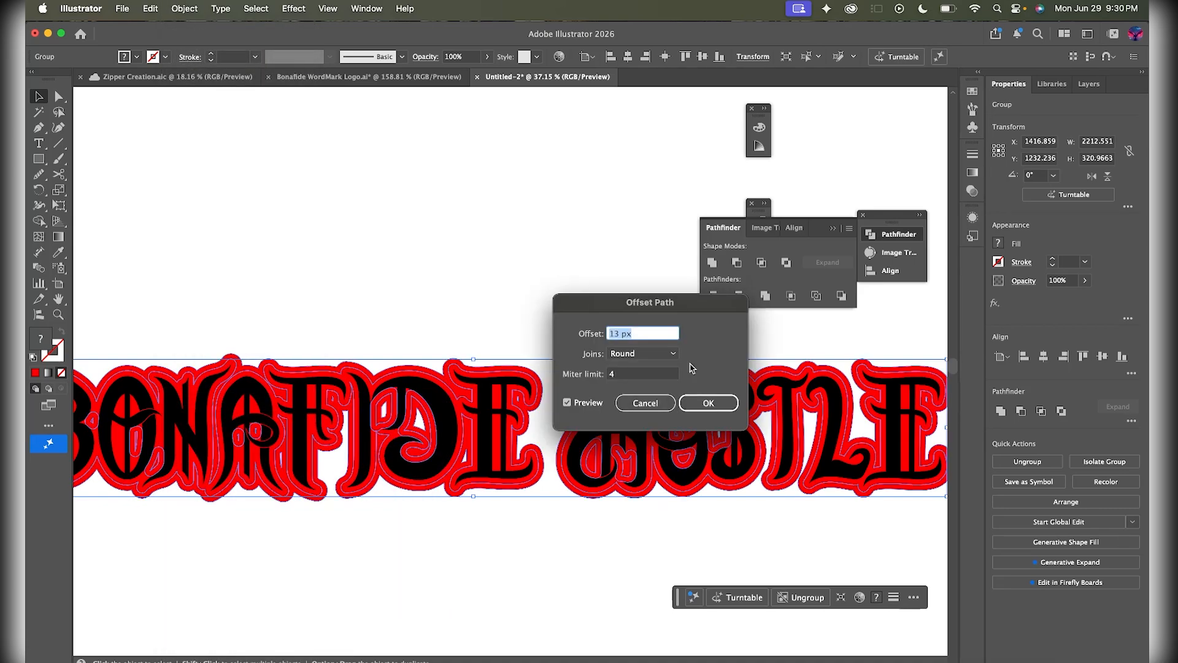
pyautogui.press('Down')
pyautogui.press('Down')
pyautogui.press('Down')
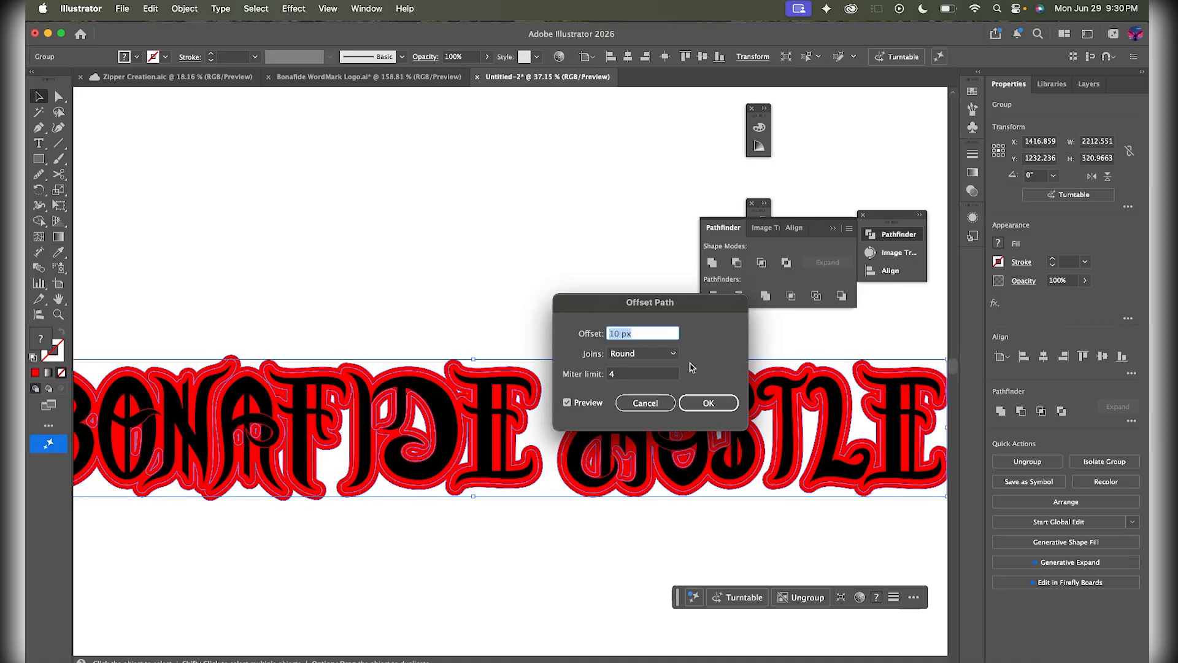
pyautogui.click(715, 404)
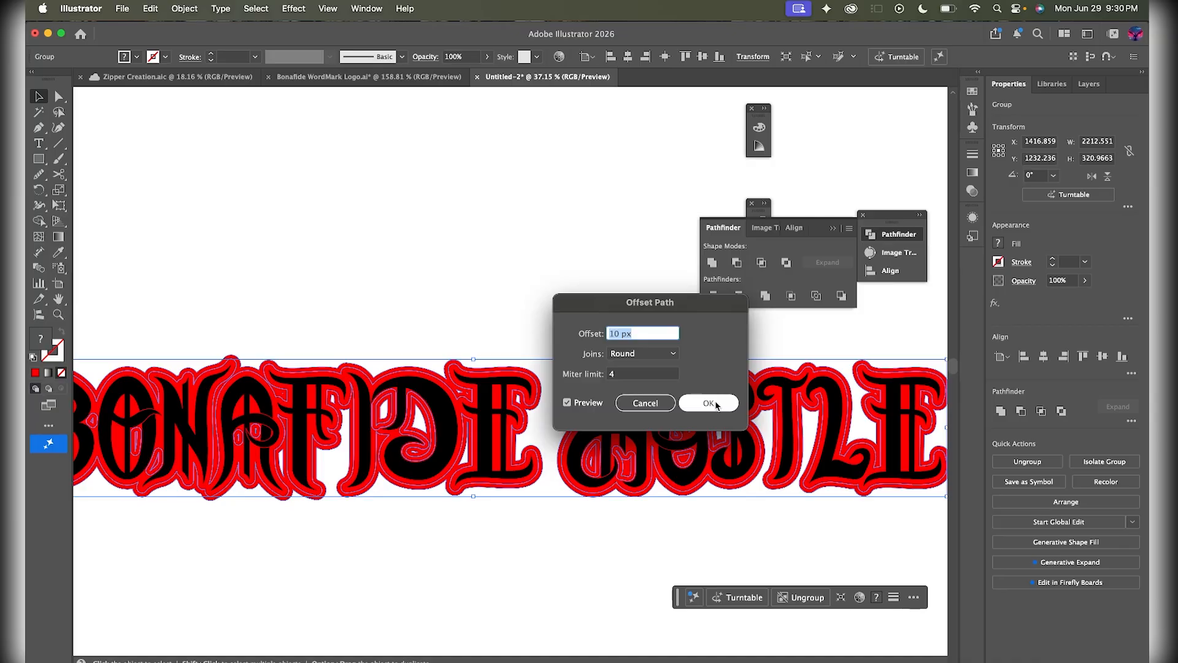
pyautogui.press('super+shift+a')
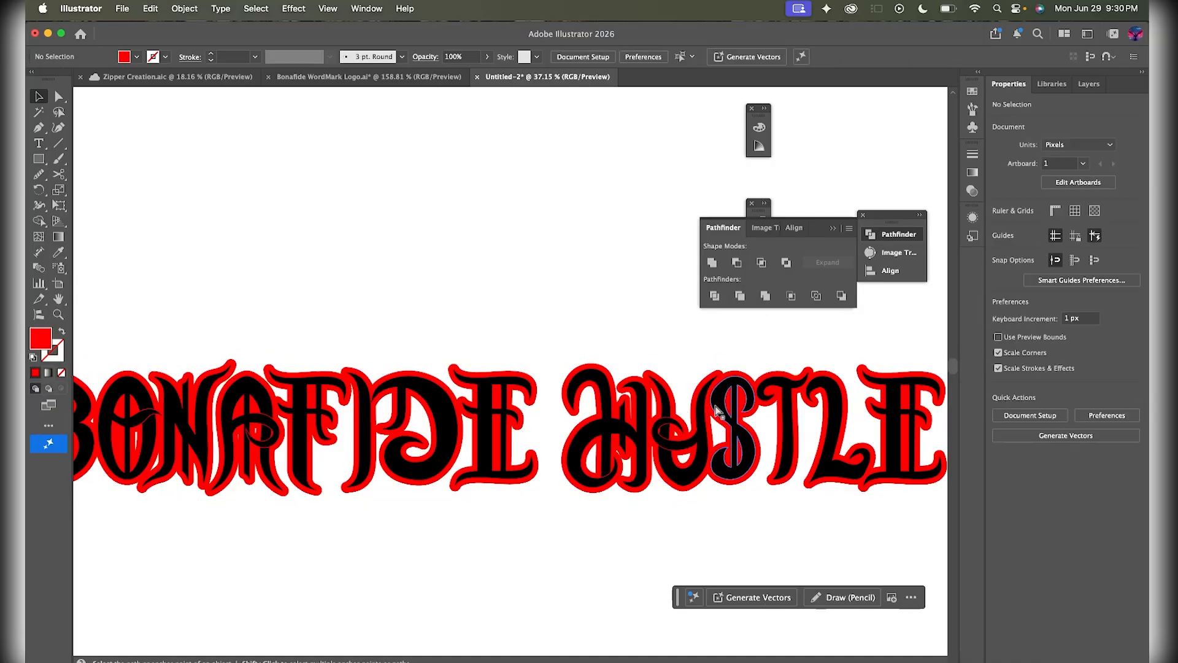
# - Select all the artwork and set its fill to black (000000)
pyautogui.press('super+a')
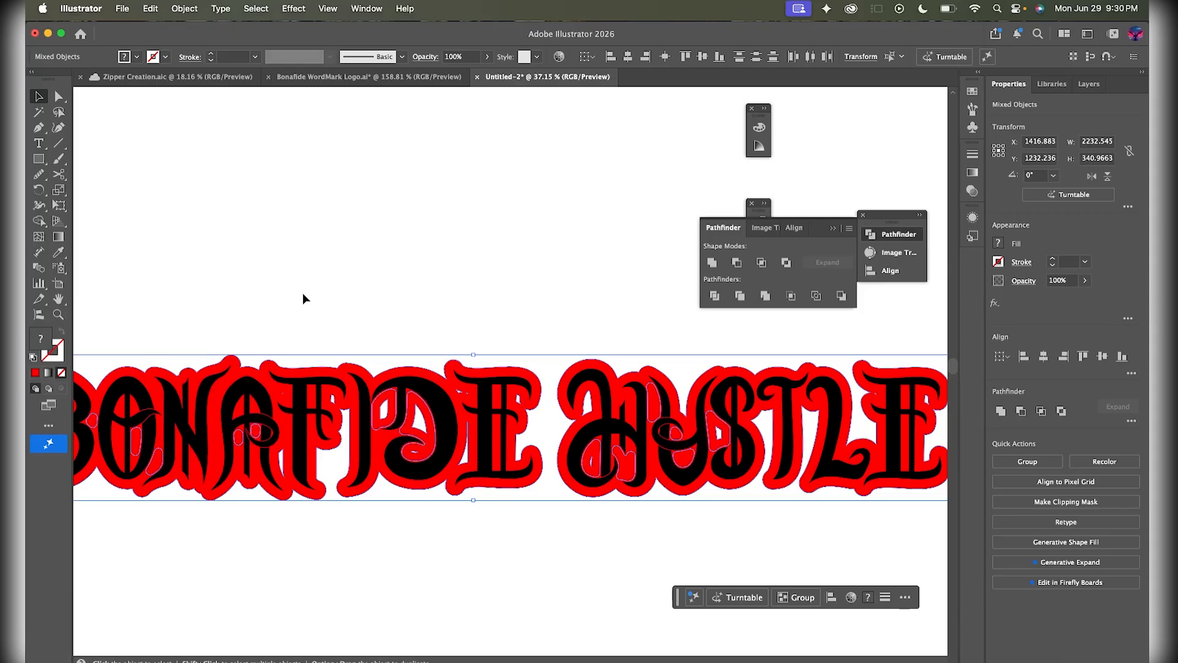
pyautogui.doubleClick(45, 341)
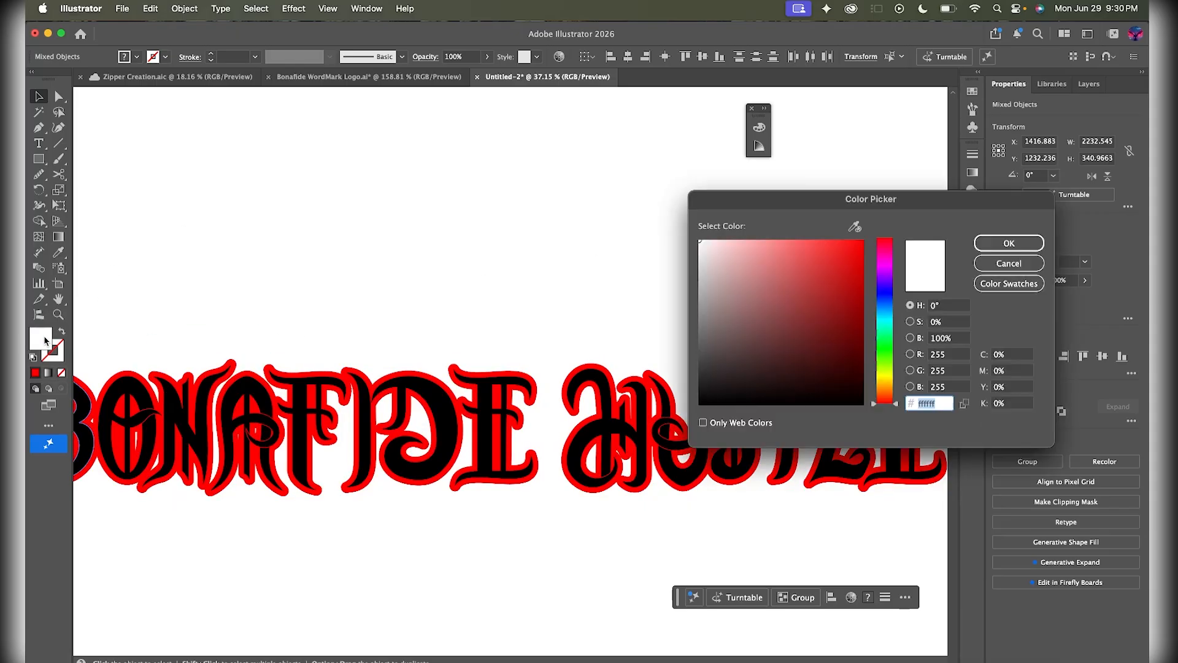
pyautogui.moveTo(776, 338); pyautogui.dragTo(707, 405)
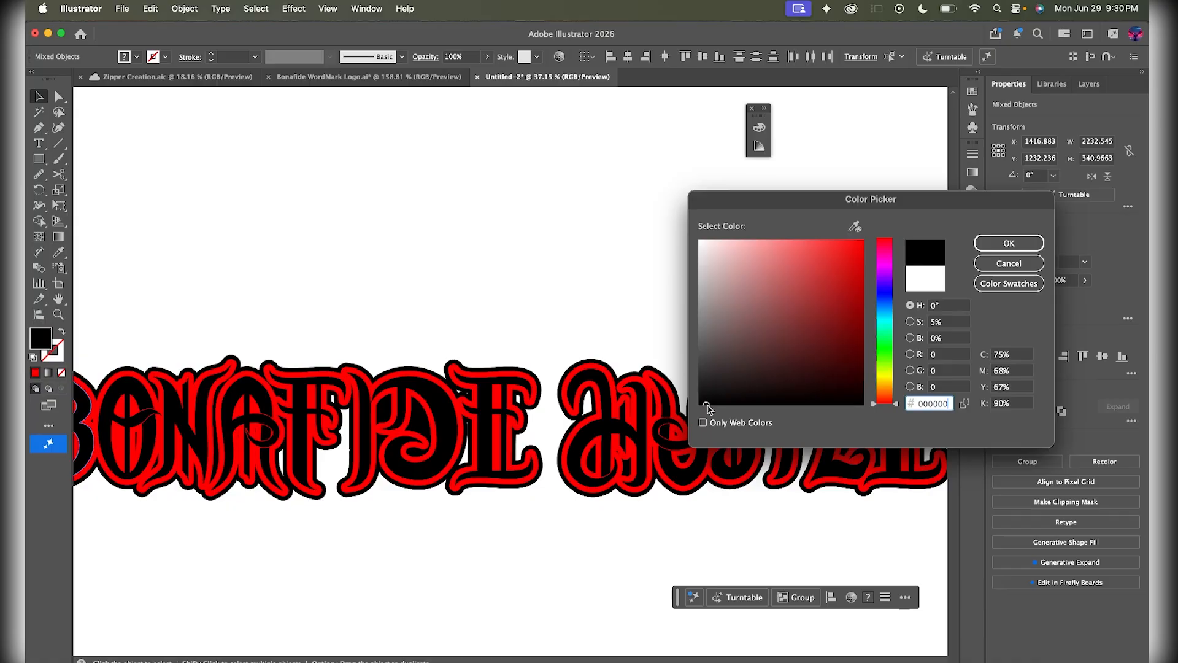
pyautogui.click(995, 242)
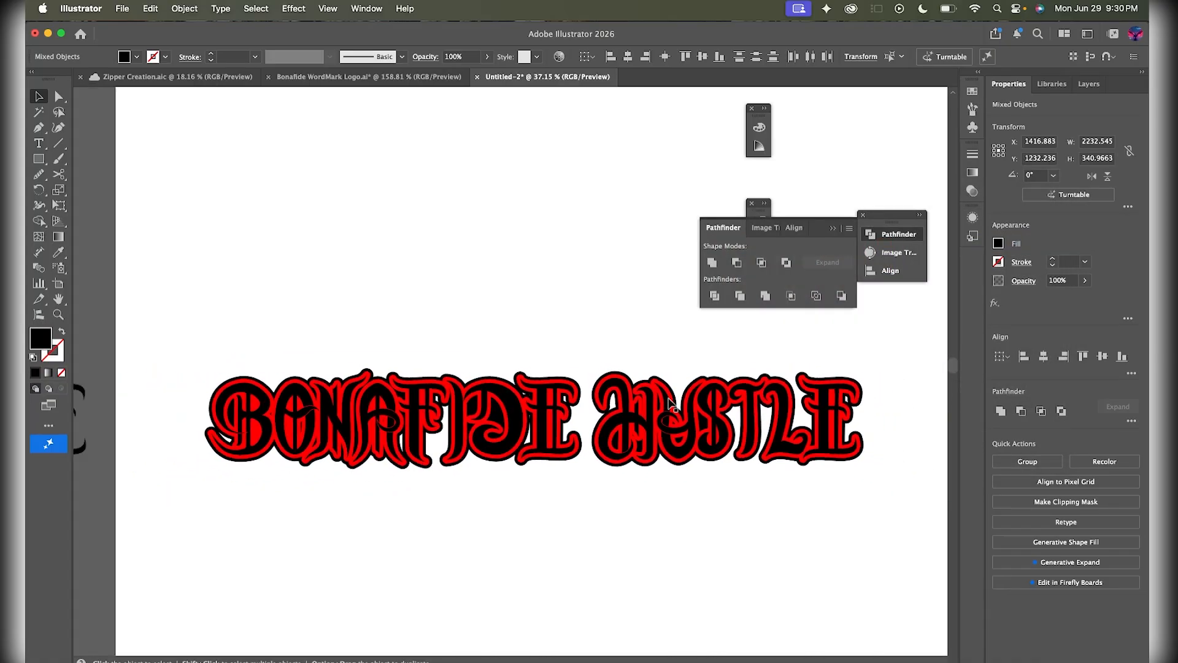
pyautogui.scroll(4, 669, 403)
pyautogui.scroll(-3, 669, 403)
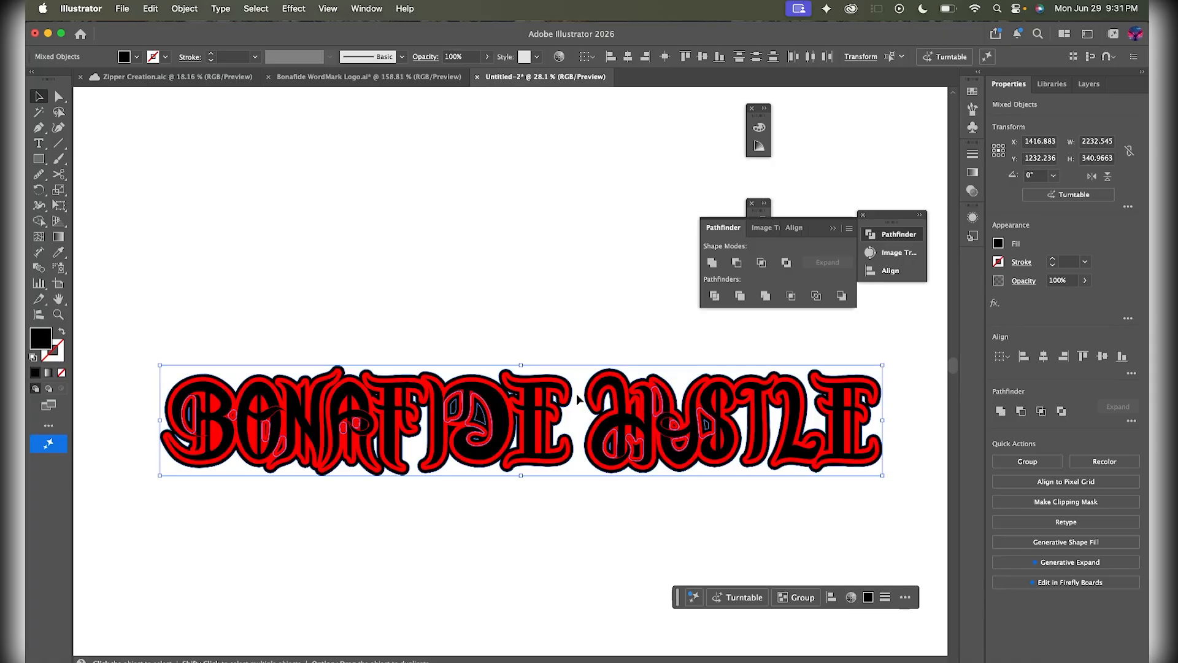
pyautogui.scroll(-2, 687, 337)
pyautogui.click(687, 337)
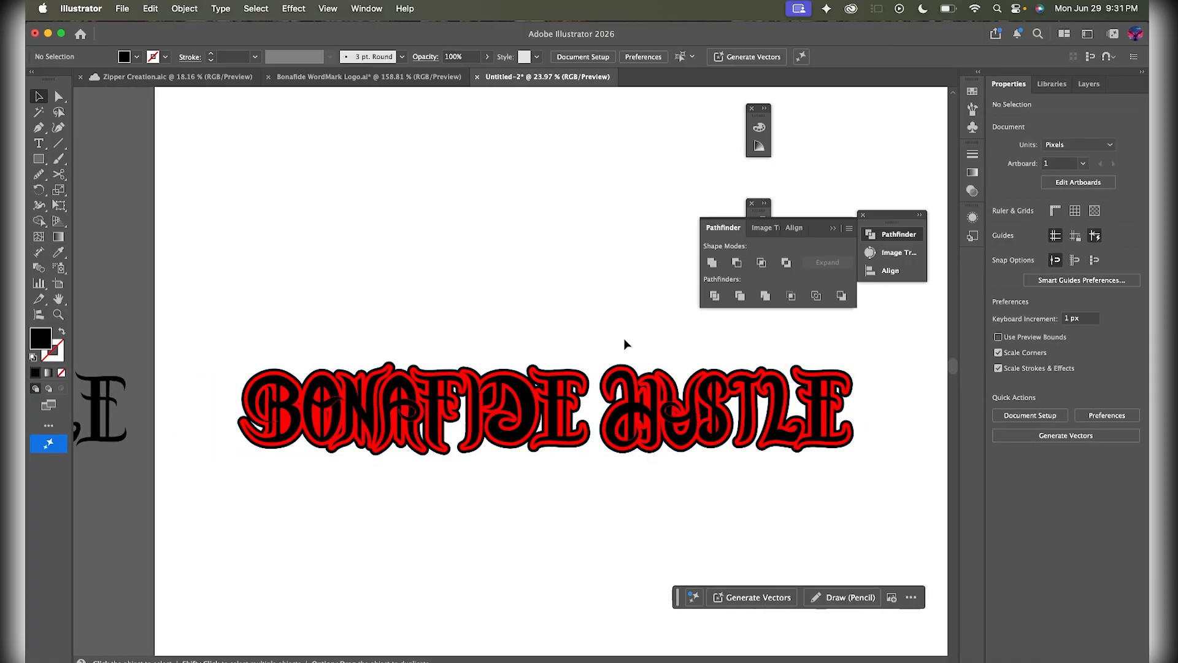
pyautogui.scroll(1, 624, 341)
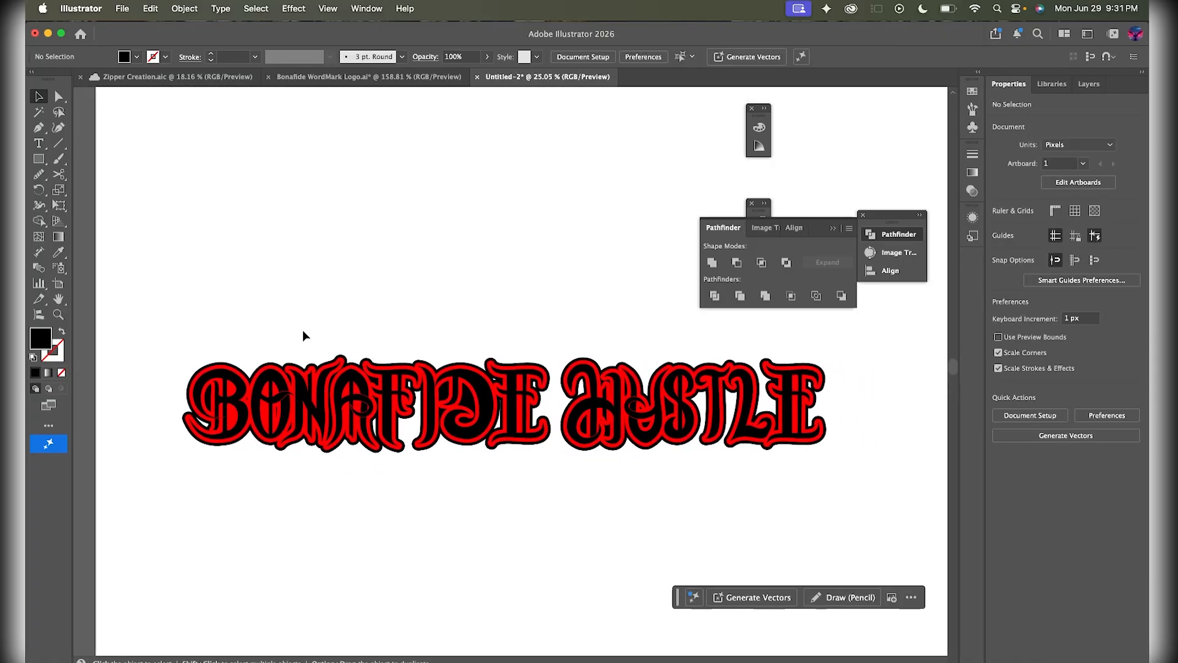
pyautogui.scroll(1, 292, 330)
pyautogui.scroll(1, 250, 399)
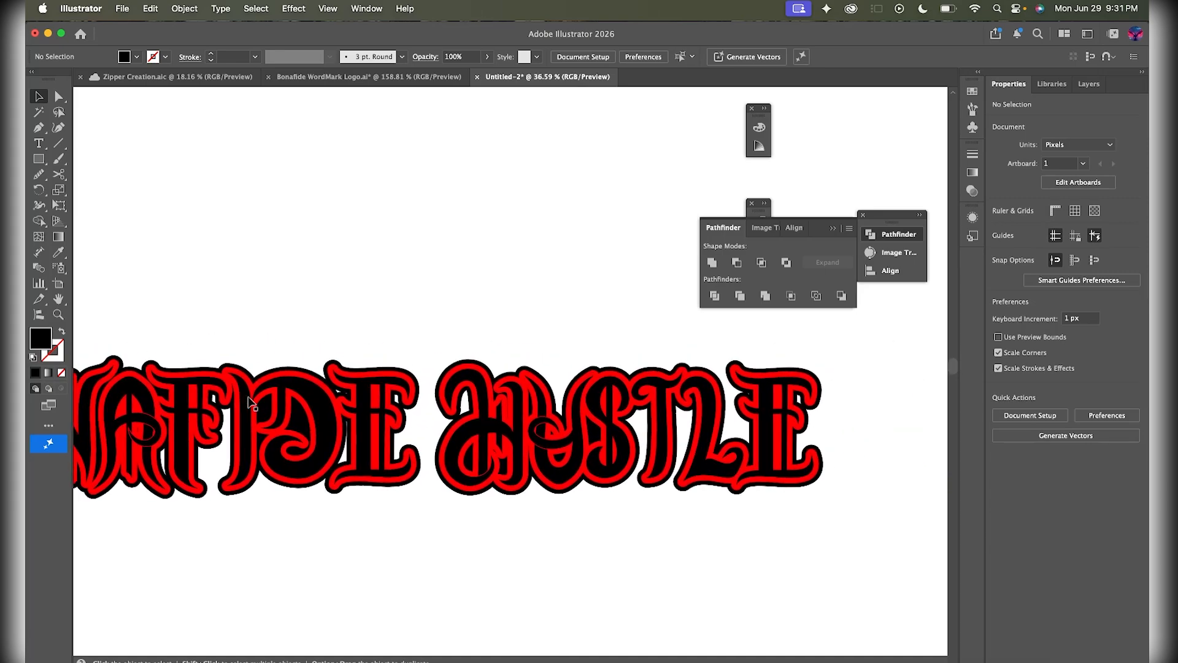
pyautogui.scroll(-2, 250, 402)
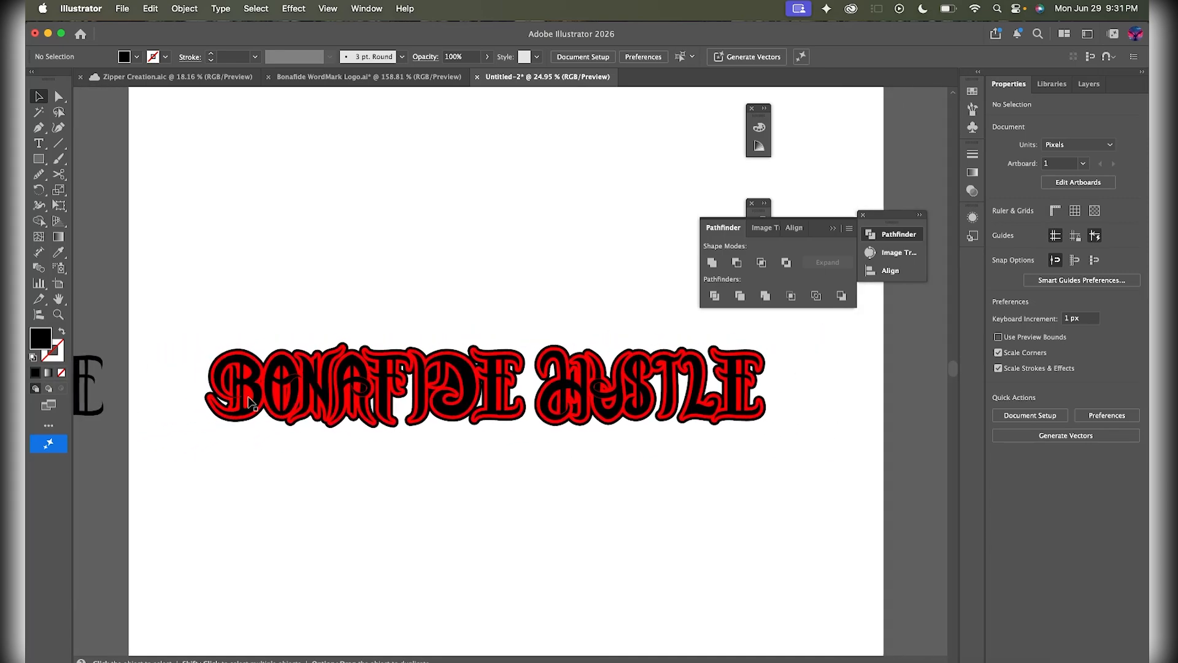
pyautogui.scroll(-1, 250, 402)
pyautogui.moveTo(181, 355); pyautogui.dragTo(585, 459)
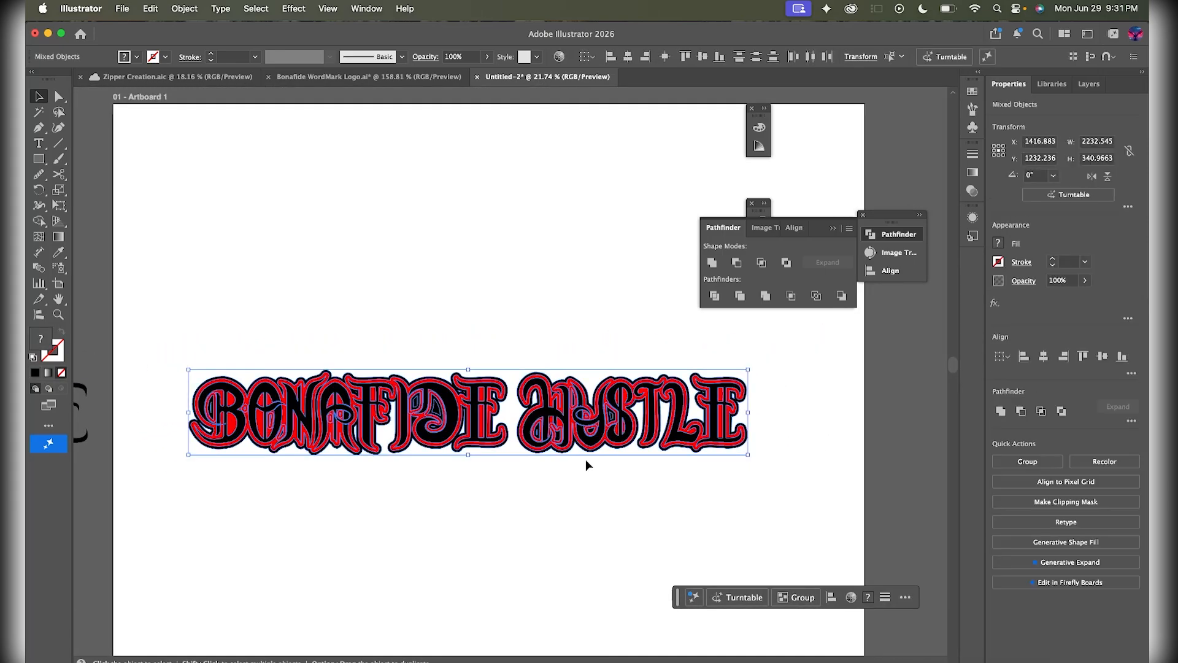
# - Drag a duplicate of the wordmark down near the bottom of the artboard
pyautogui.moveTo(549, 424); pyautogui.dragTo(552, 613)
pyautogui.click(493, 468)
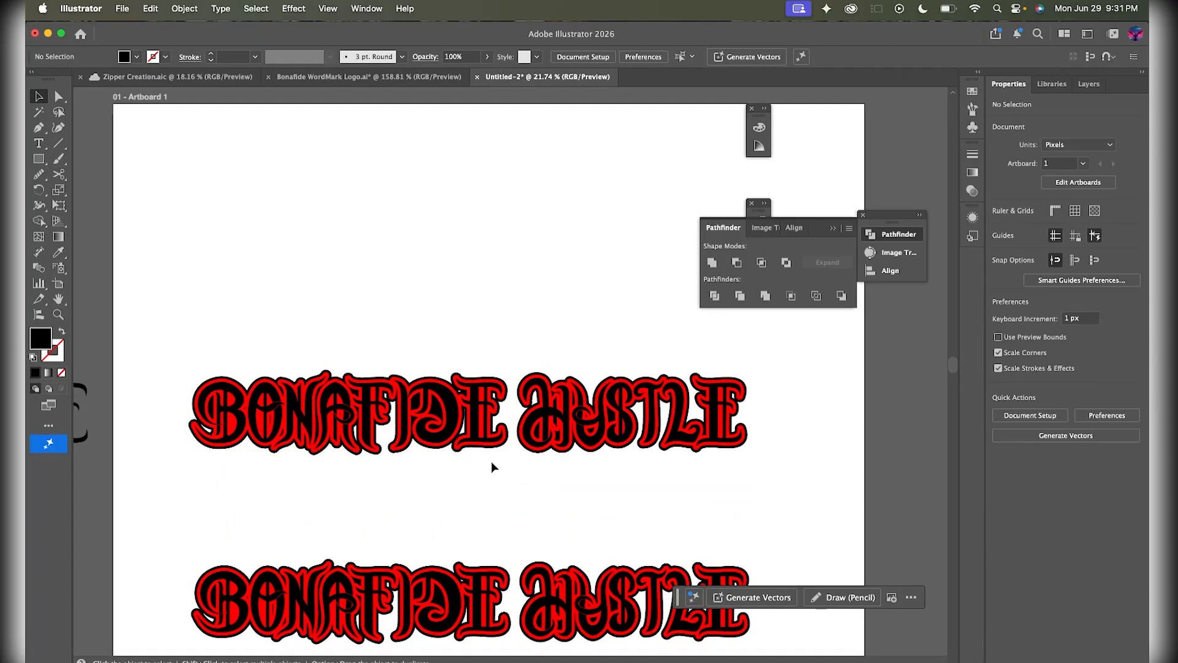
pyautogui.scroll(-1, 491, 461)
# - Move the top copy of the lettering higher and marquee-select it
pyautogui.moveTo(187, 308); pyautogui.dragTo(759, 425)
pyautogui.moveTo(590, 393); pyautogui.dragTo(585, 331)
pyautogui.scroll(2, 582, 368)
pyautogui.click(567, 462)
pyautogui.scroll(1, 494, 441)
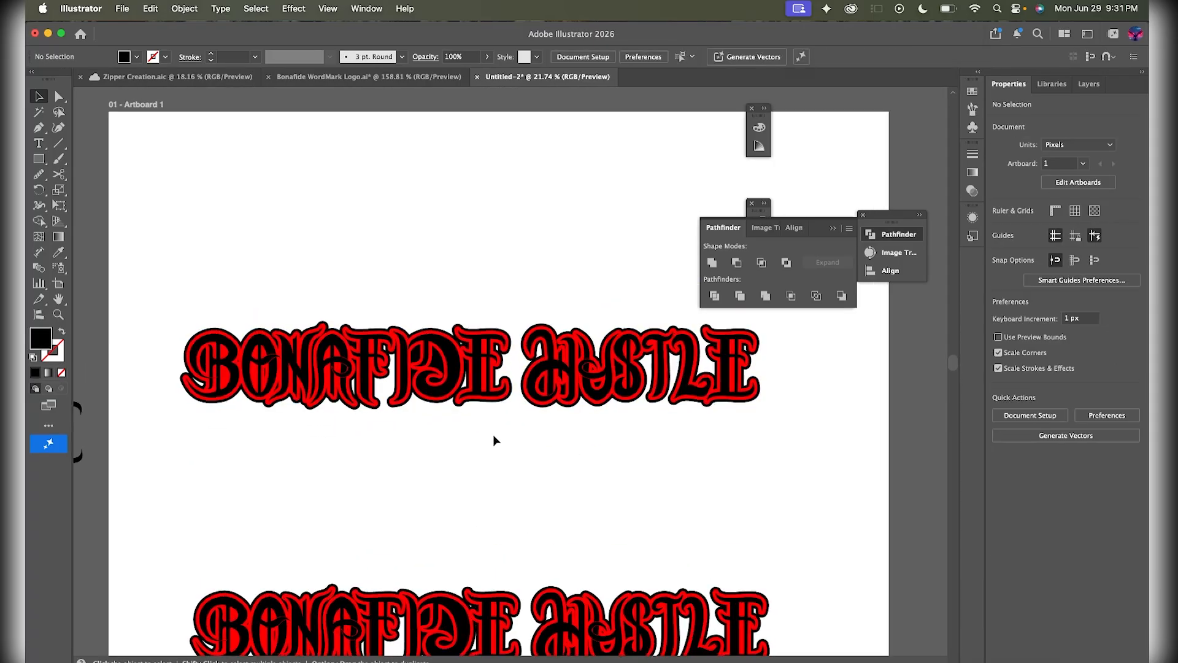
pyautogui.scroll(1, 455, 425)
pyautogui.moveTo(85, 269); pyautogui.dragTo(784, 455)
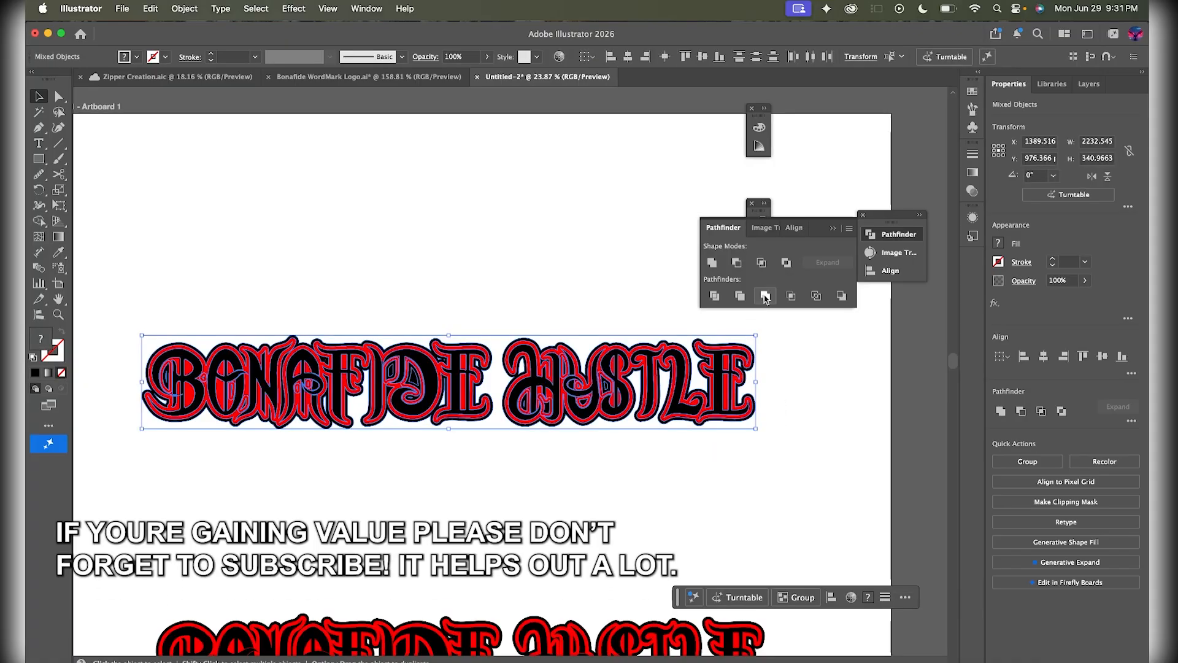
# - Apply Pathfinder Merge to the top lettering, then switch to Shape Builder (Shift+M) and zoom in
pyautogui.click(765, 297)
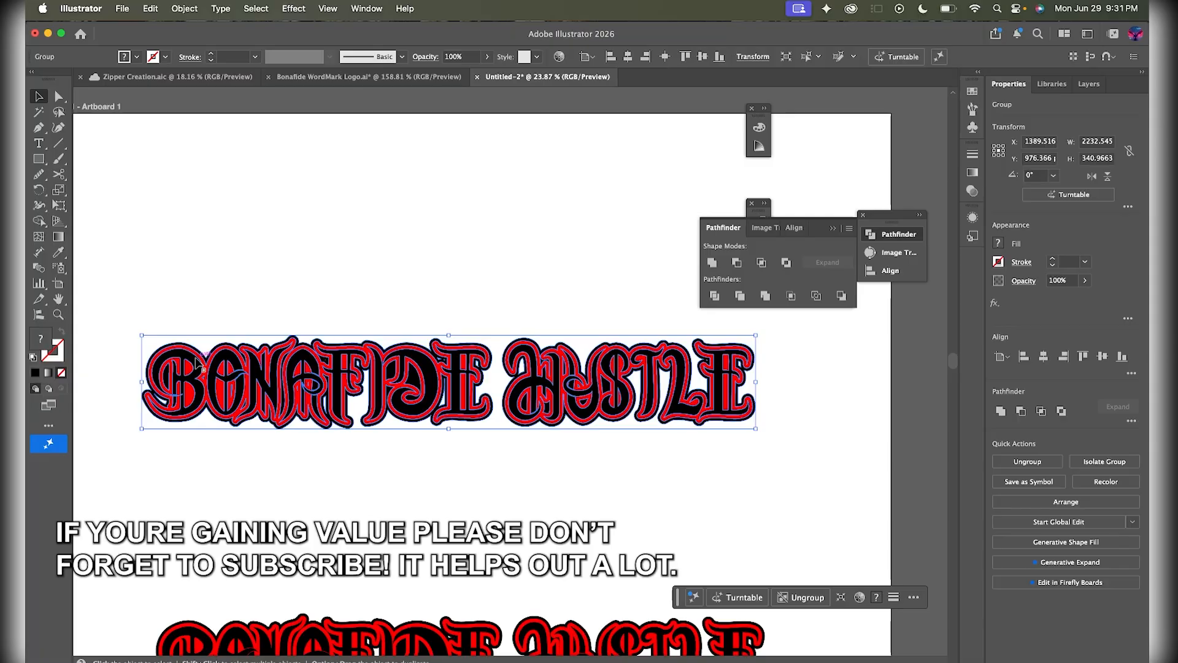
pyautogui.hotkey('shift', 'm')
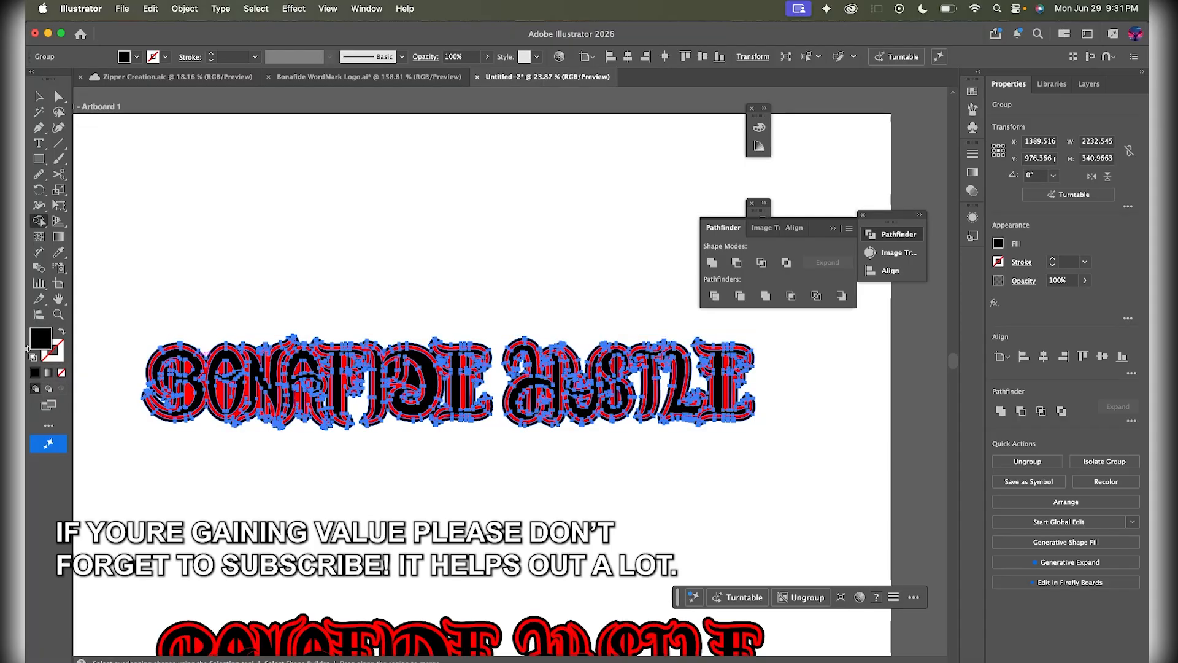
pyautogui.scroll(3, 216, 380)
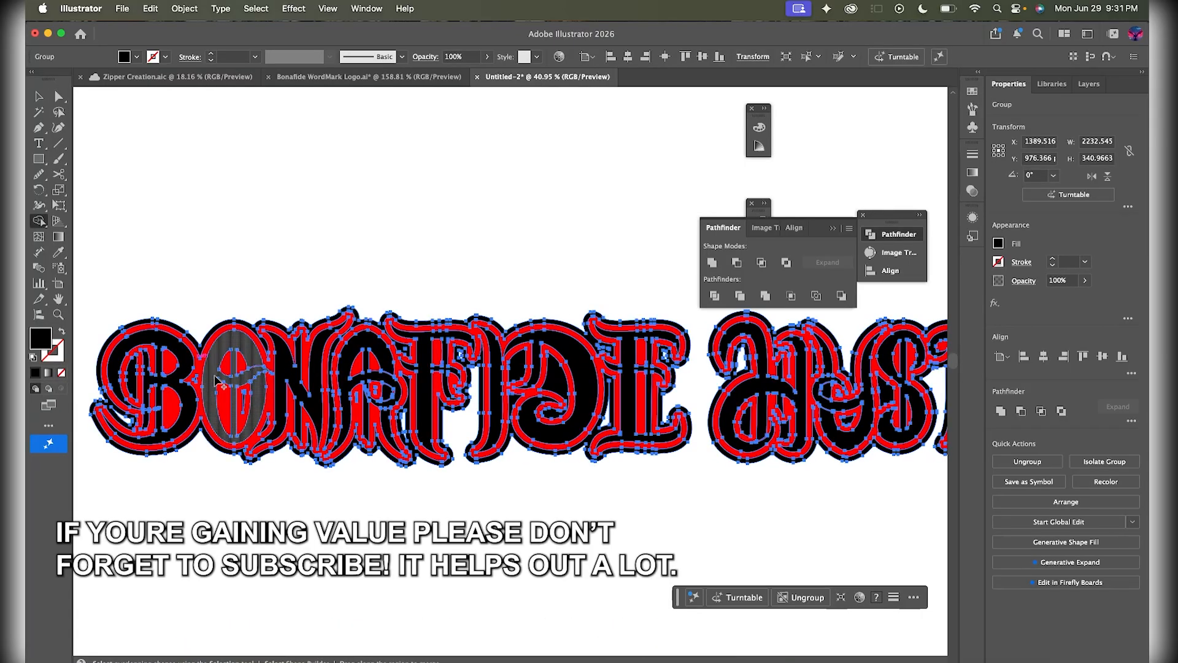
pyautogui.scroll(2, 251, 402)
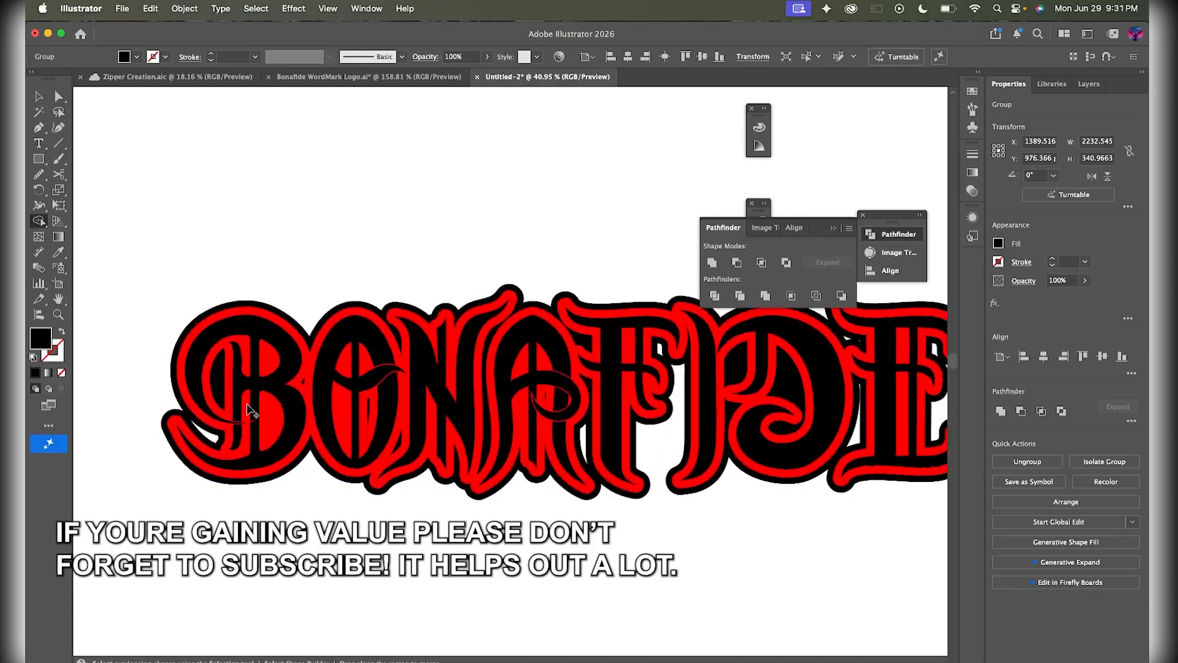
# - With Shape Builder, whiten the outline band and erase the red counters in the B, O and A
pyautogui.click(322, 429)
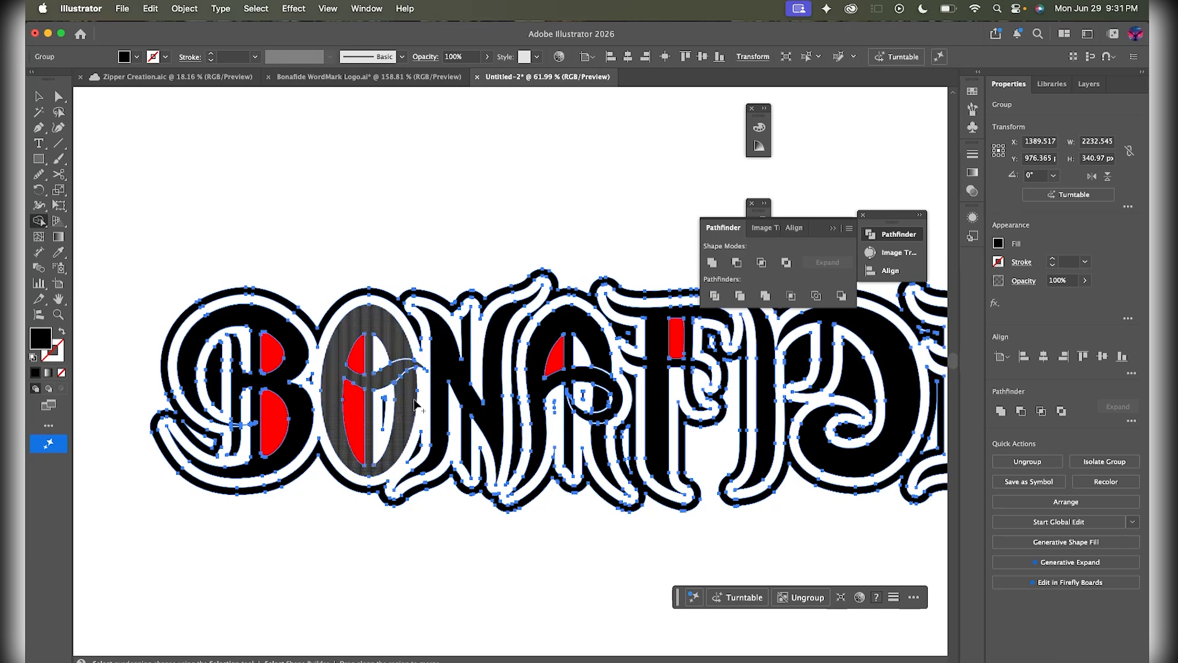
pyautogui.scroll(-3, 322, 430)
pyautogui.scroll(5, 422, 411)
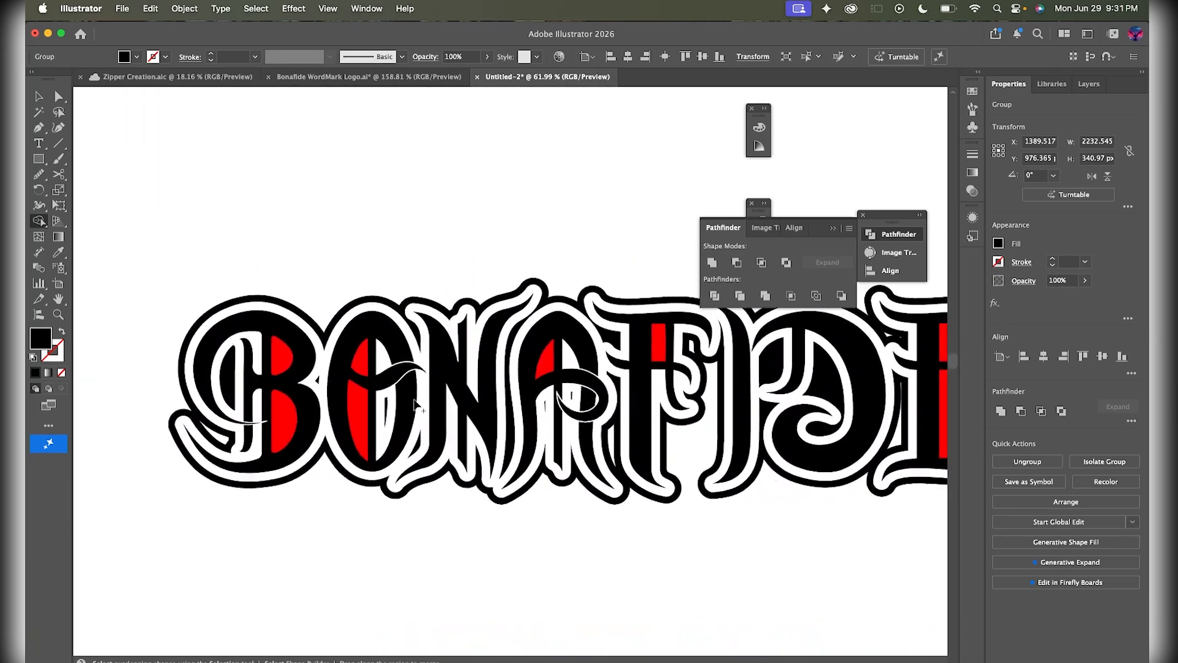
pyautogui.click(382, 426)
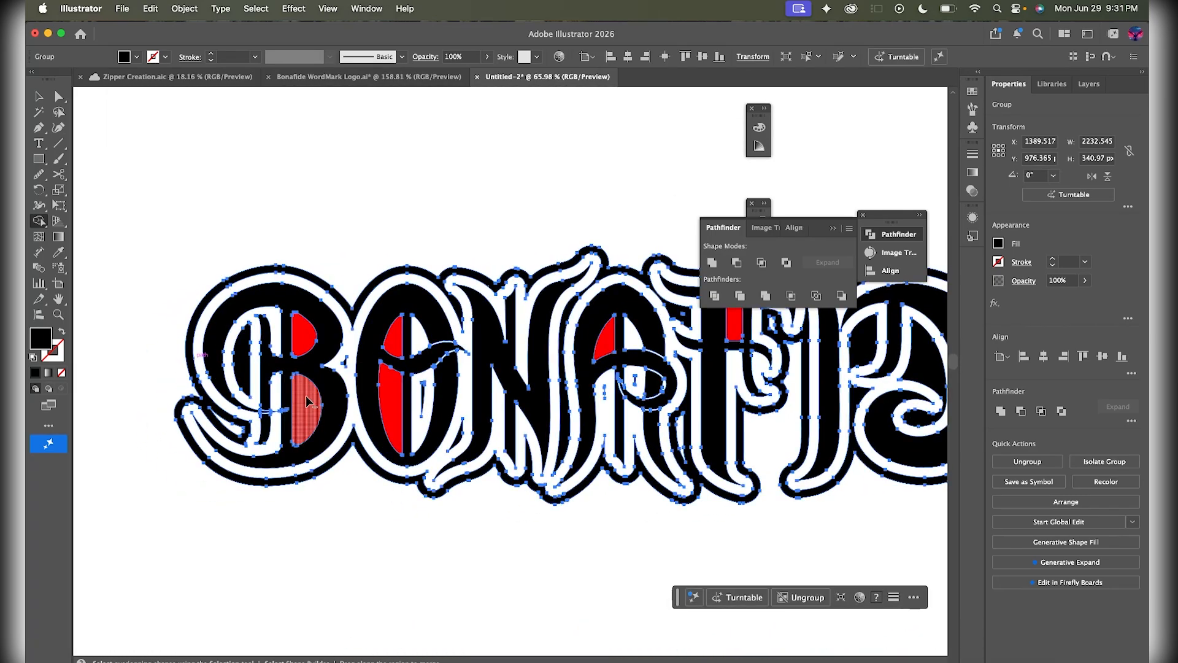
pyautogui.keyDown('alt'); pyautogui.click(307, 400); pyautogui.keyUp('alt')
pyautogui.keyDown('alt'); pyautogui.click(305, 331); pyautogui.keyUp('alt')
pyautogui.keyDown('alt'); pyautogui.click(396, 346); pyautogui.keyUp('alt')
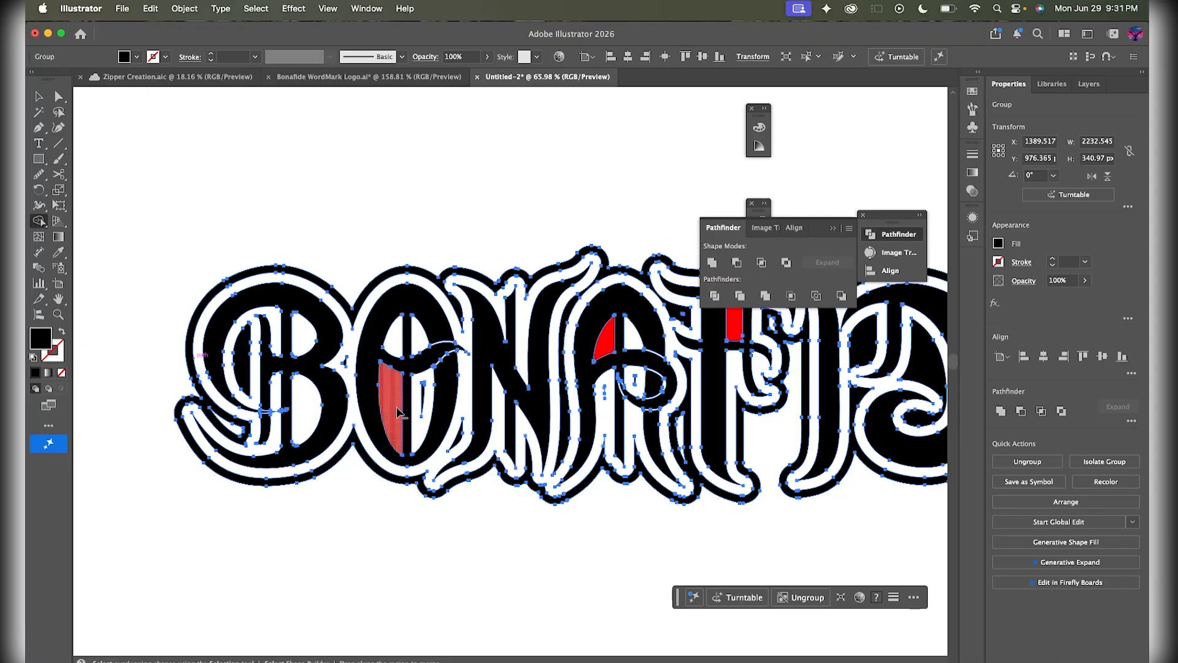
pyautogui.keyDown('alt'); pyautogui.click(400, 414); pyautogui.keyUp('alt')
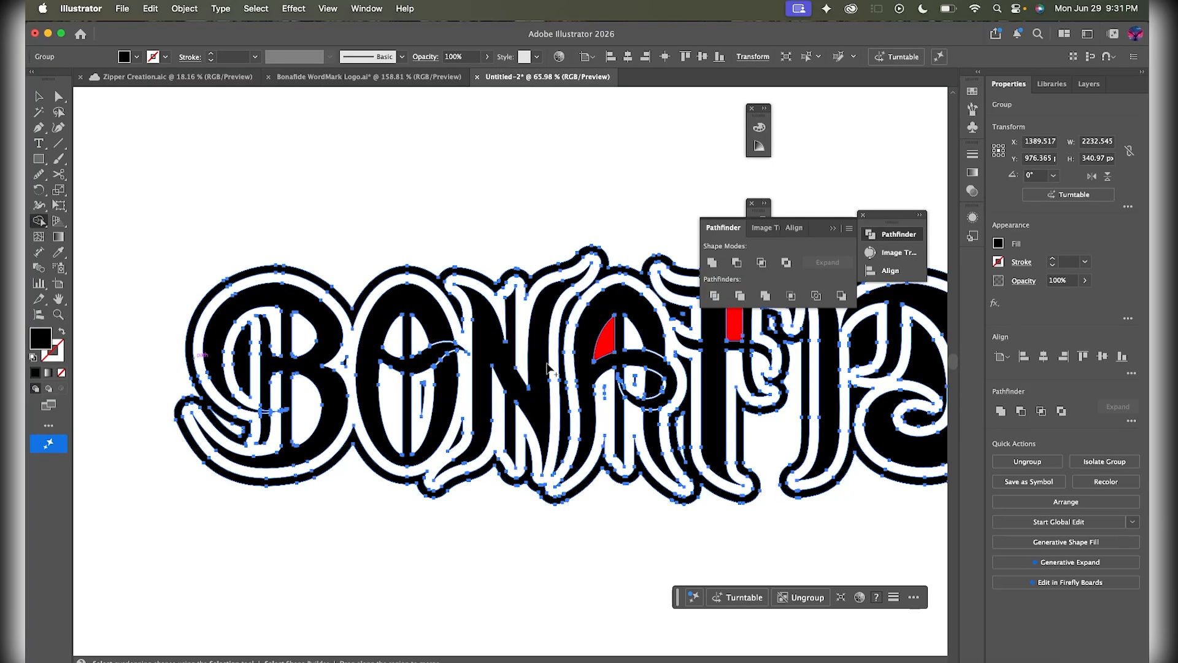
pyautogui.keyDown('alt'); pyautogui.click(609, 349); pyautogui.keyUp('alt')
# - Merge the red counter pieces in the S and E into the black lettering
pyautogui.hscroll(5, 430, 381)
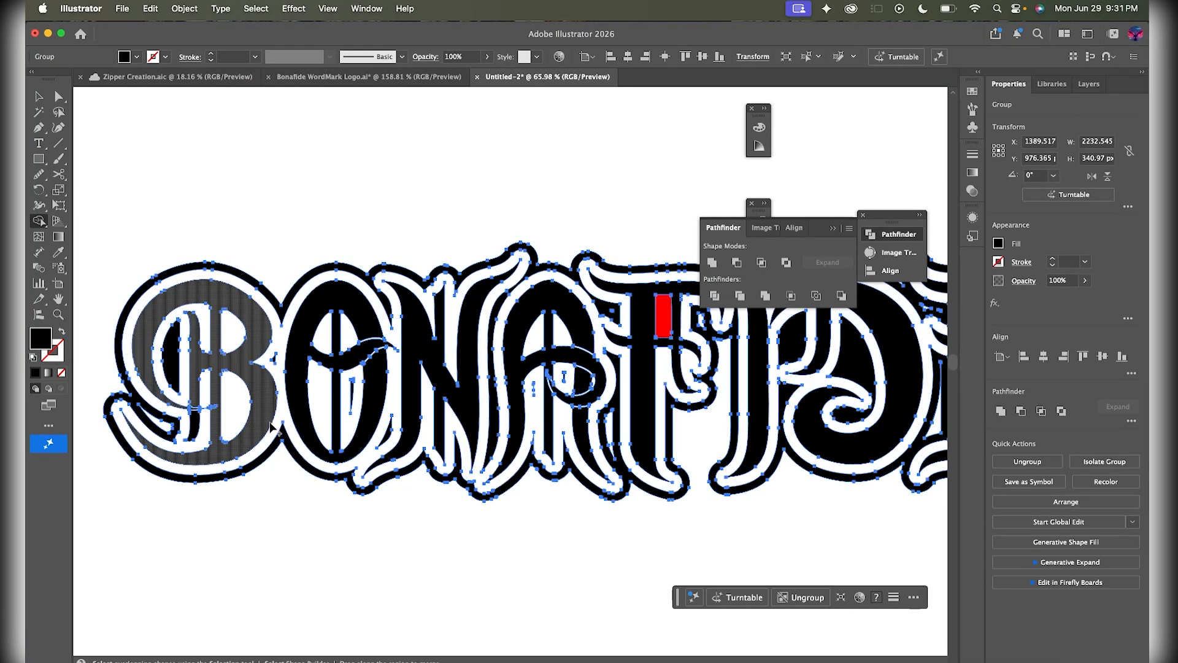
pyautogui.hscroll(-5, 246, 426)
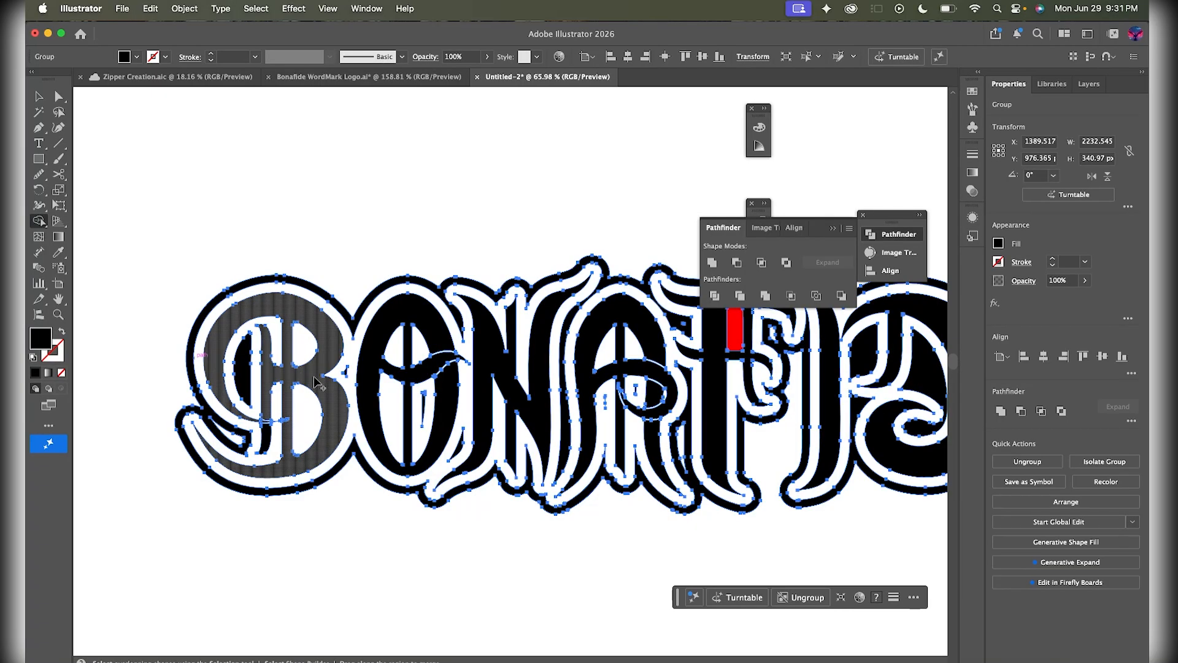
pyautogui.hscroll(15, 316, 384)
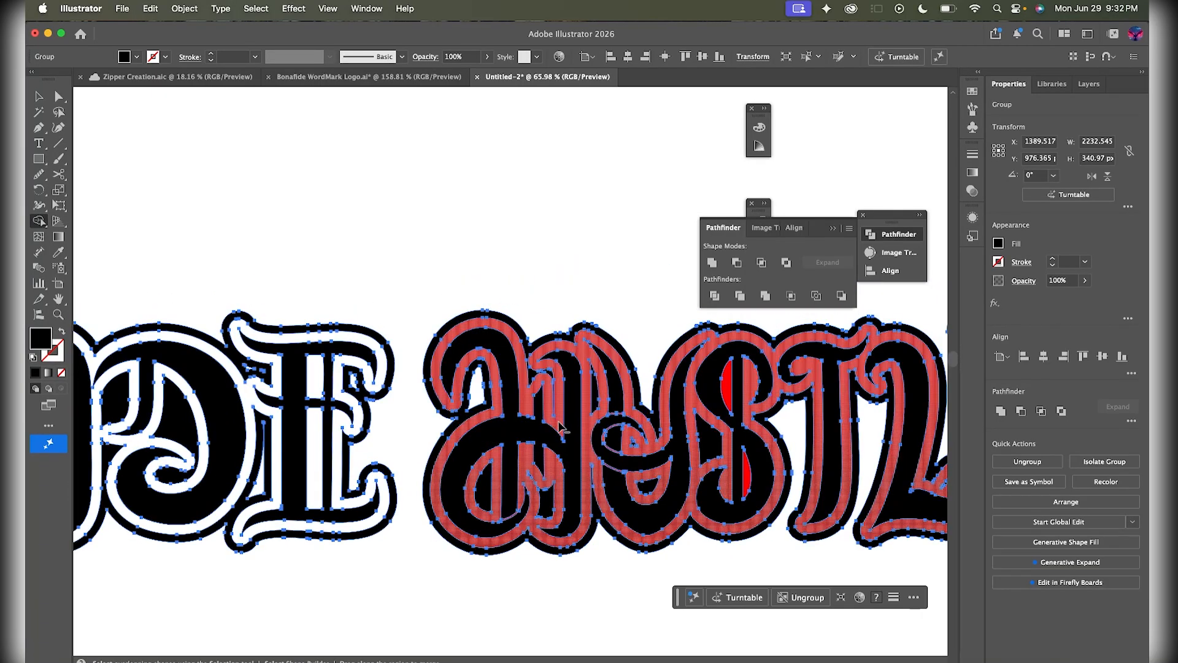
pyautogui.hscroll(8, 561, 429)
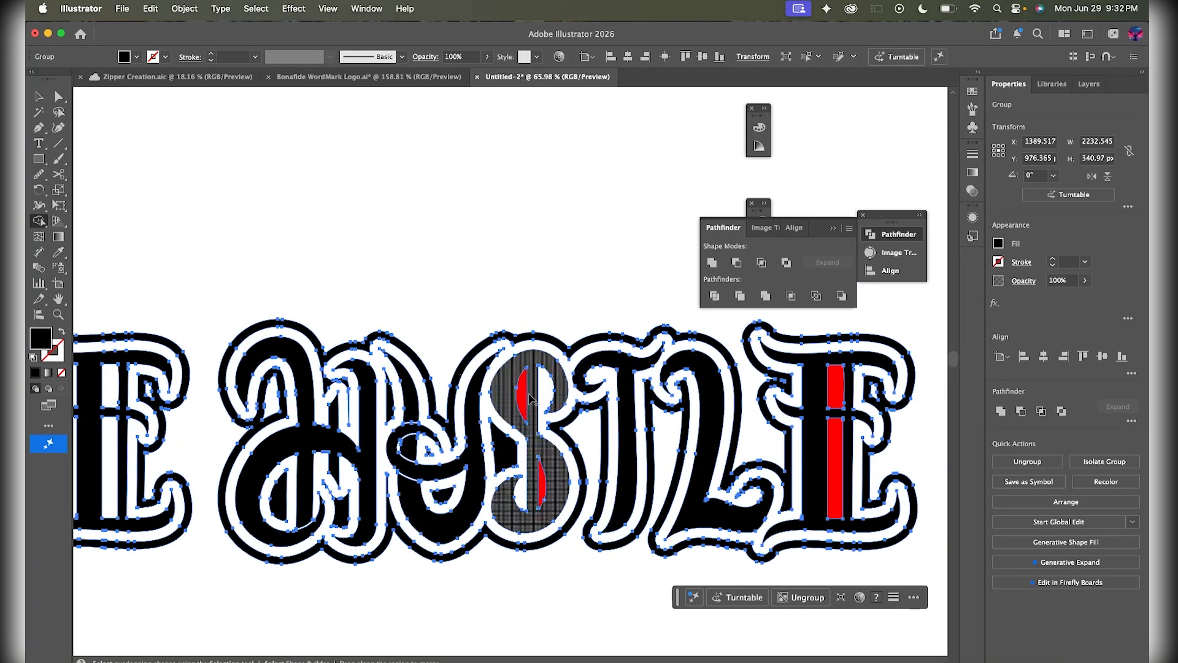
pyautogui.click(527, 397)
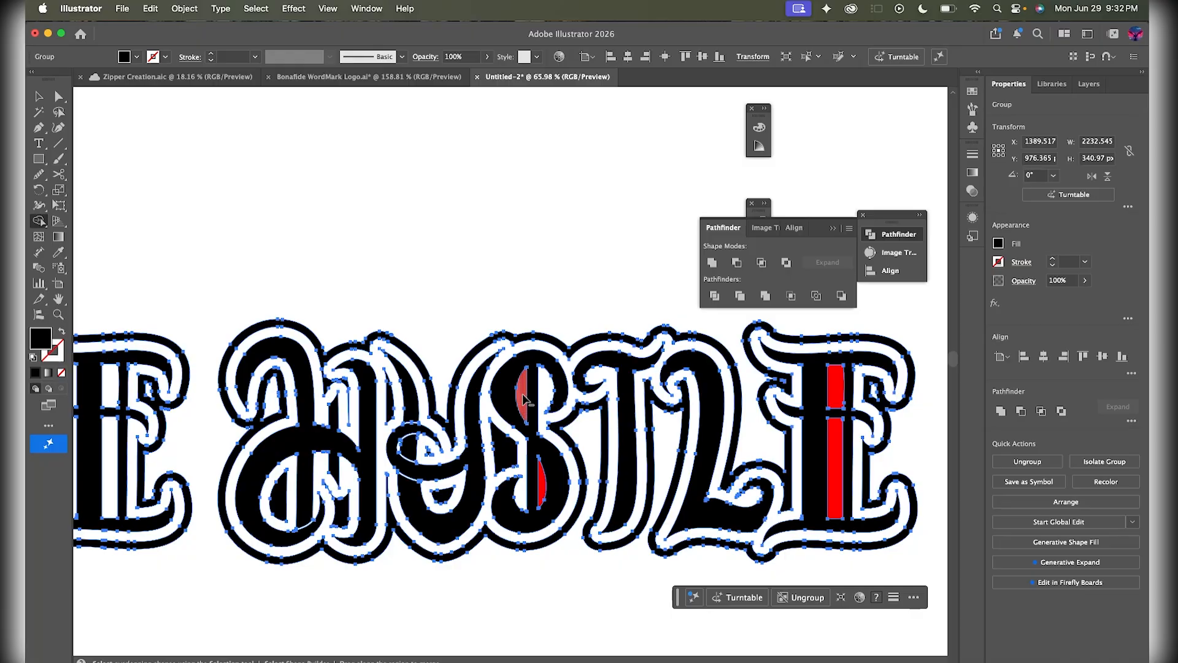
pyautogui.click(543, 491)
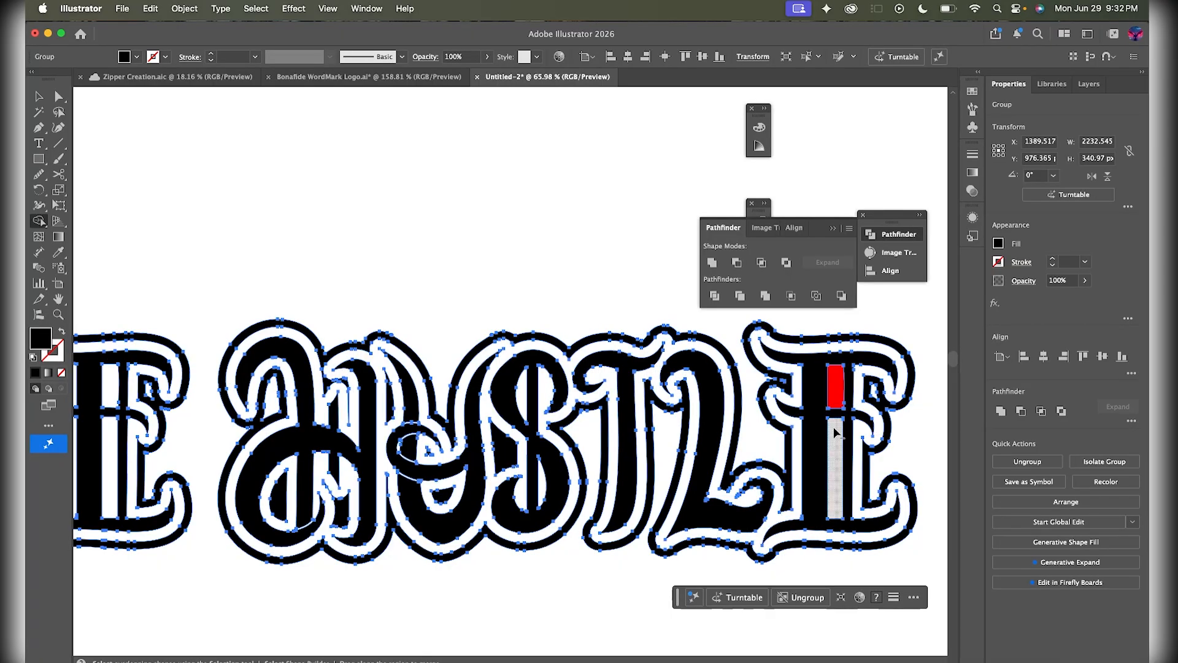
pyautogui.click(835, 386)
# - Option-click to delete the black region inside the D's counter
pyautogui.hscroll(-5, 835, 418)
pyautogui.scroll(-3, 836, 417)
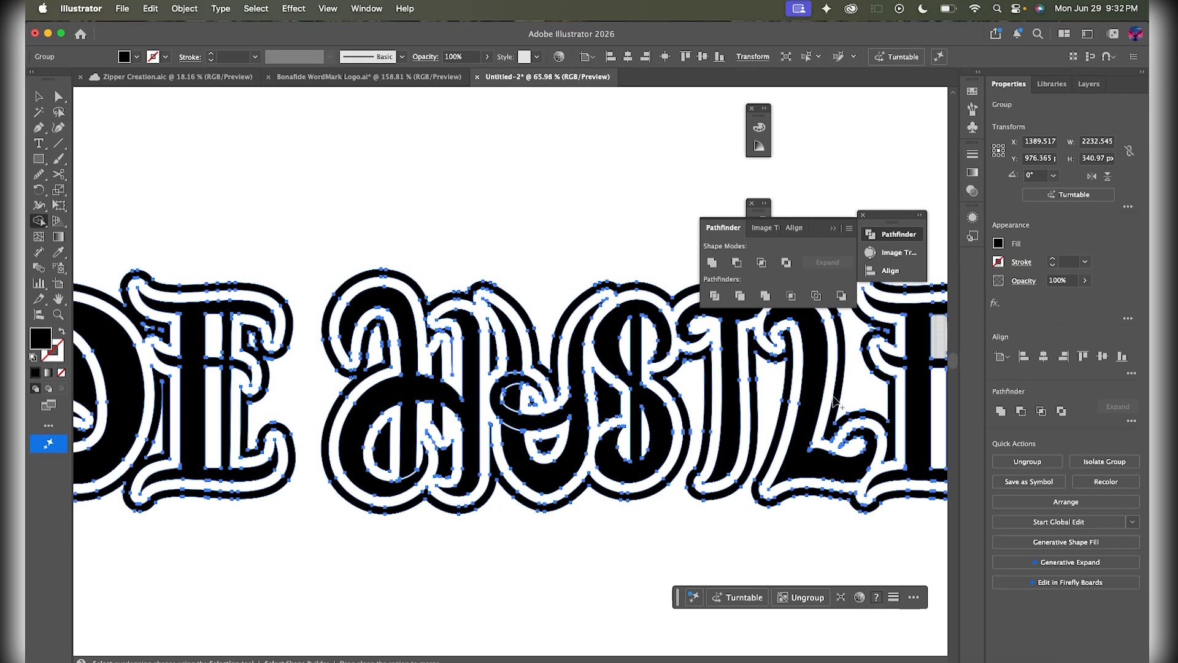
pyautogui.hscroll(-6, 835, 400)
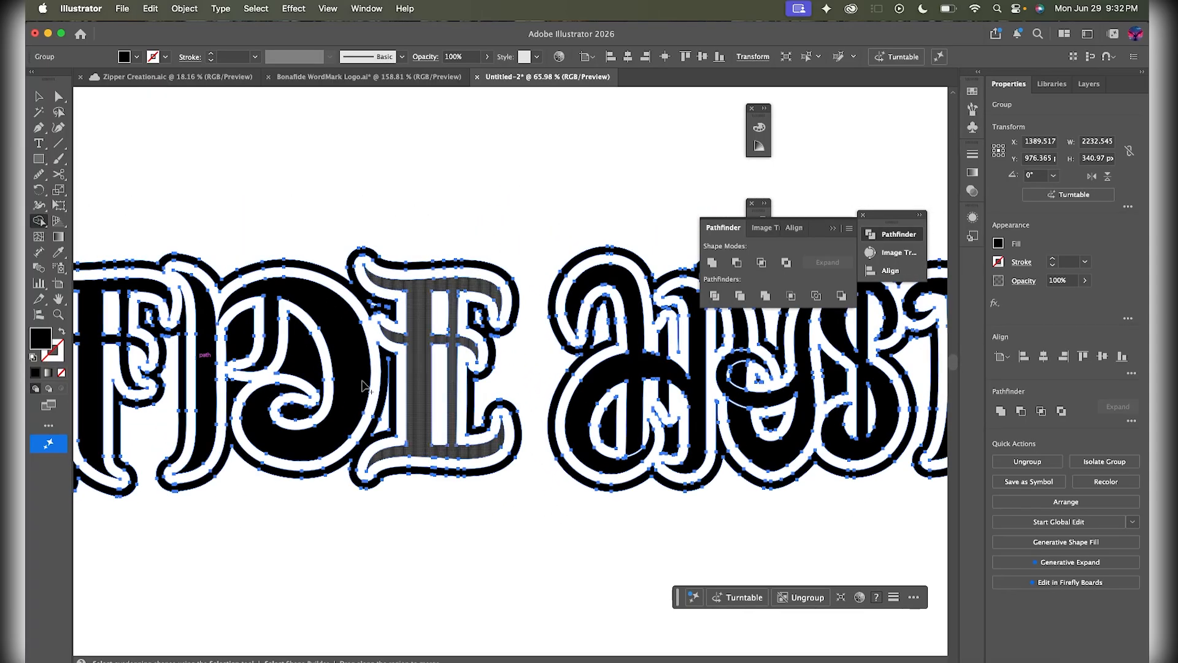
pyautogui.hscroll(-4, 393, 368)
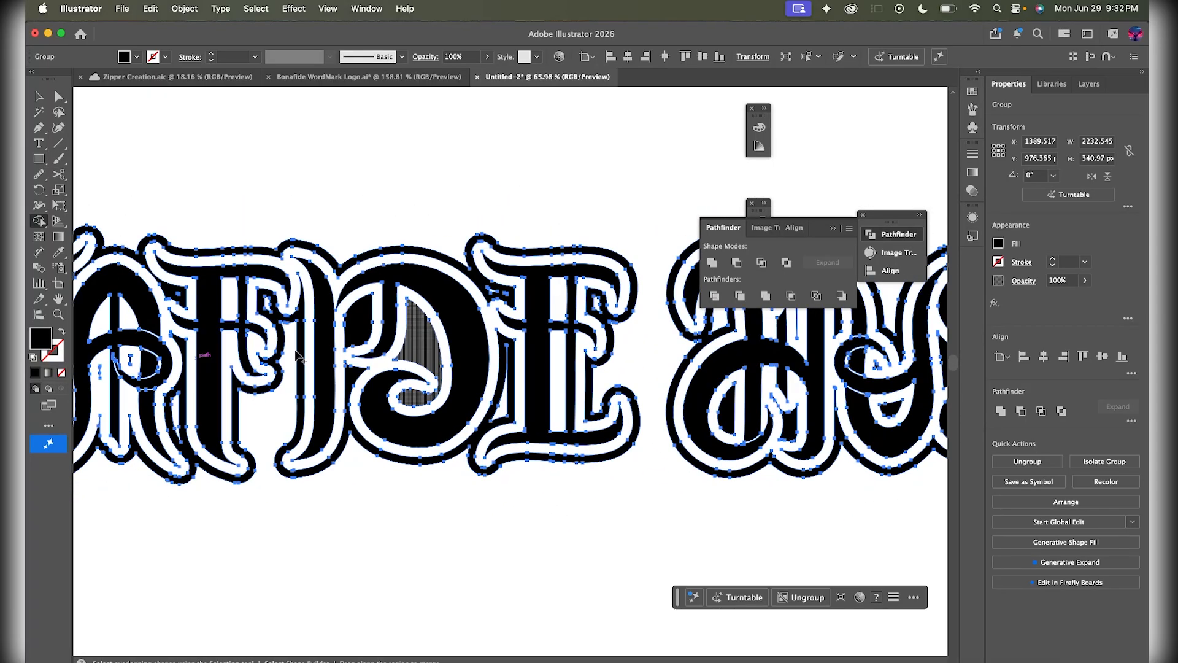
pyautogui.keyDown('alt'); pyautogui.click(420, 337); pyautogui.keyUp('alt')
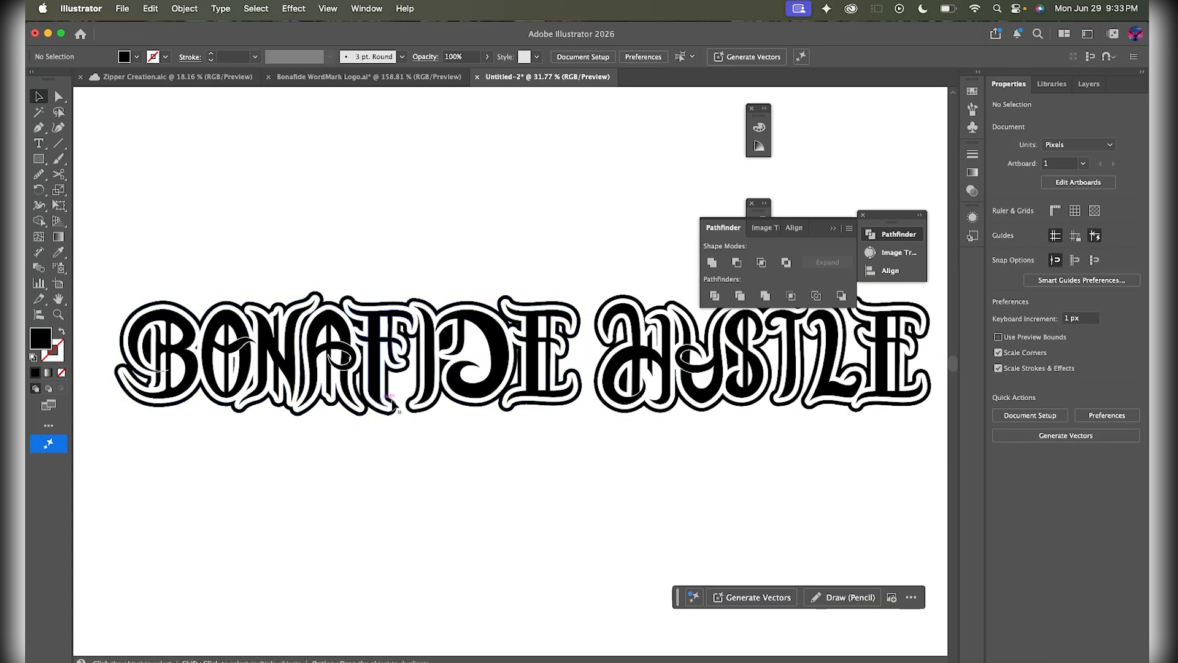
pyautogui.scroll(-5, 414, 404)
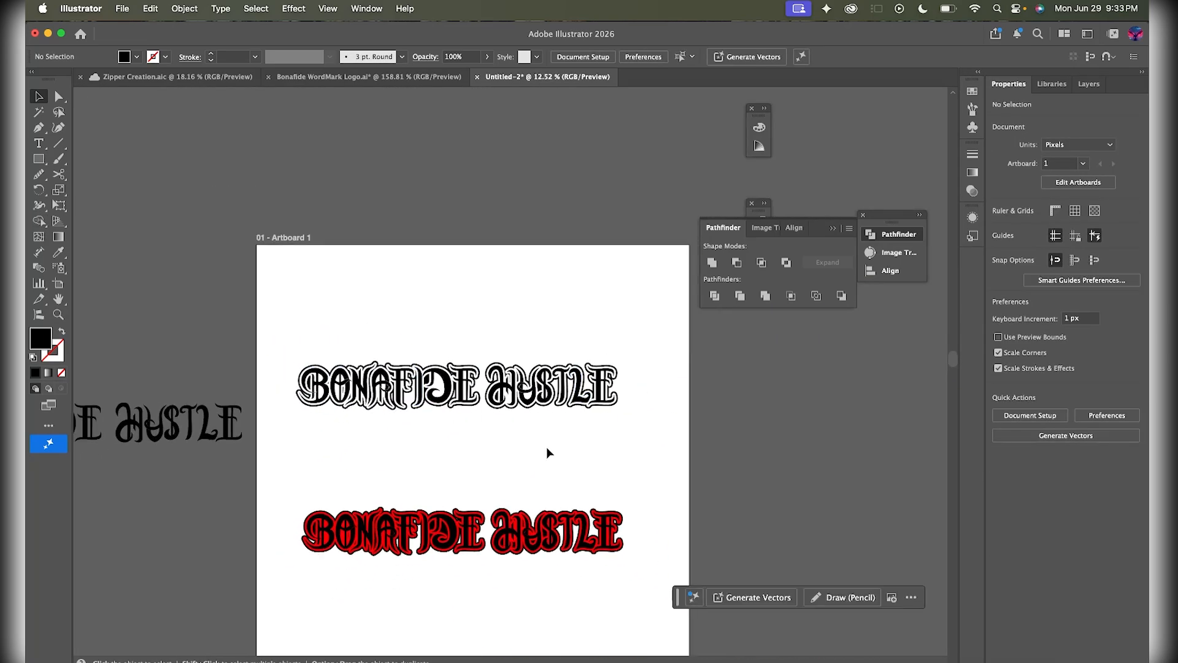
# - Duplicate the black-outlined white BONAFIDE HUSTLE wordmark straight below the original and select the top copy
pyautogui.scroll(5, 484, 469)
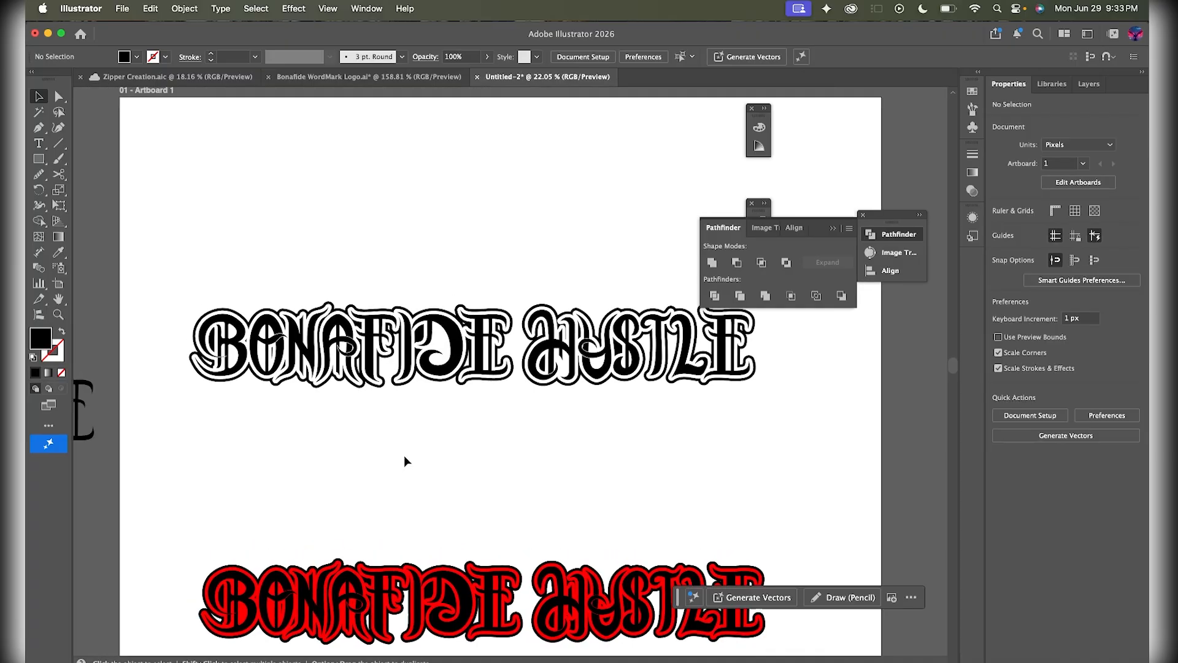
pyautogui.scroll(-2, 400, 420)
pyautogui.scroll(4, 400, 421)
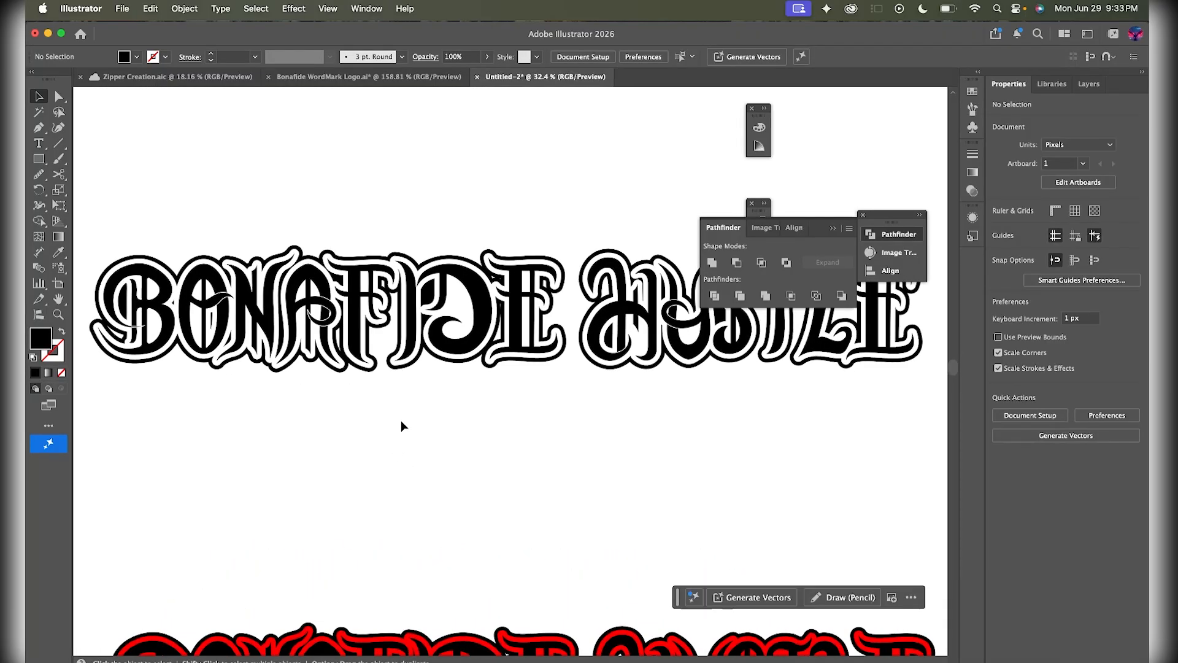
pyautogui.scroll(-2, 400, 420)
pyautogui.scroll(-1, 313, 446)
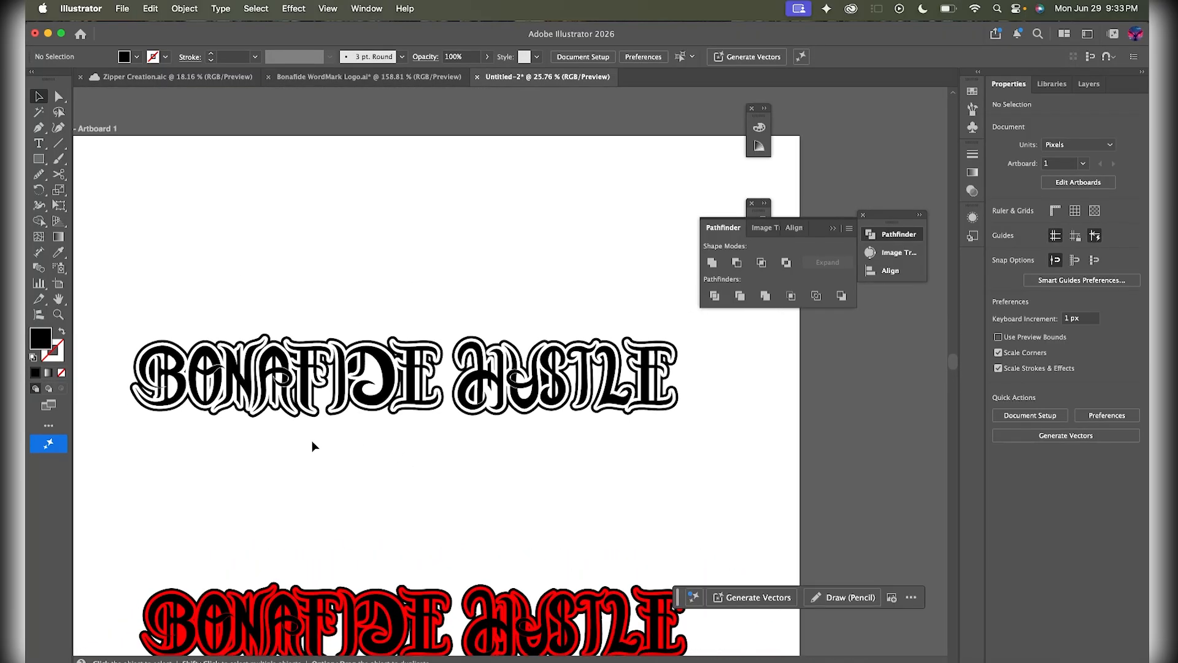
pyautogui.moveTo(130, 325); pyautogui.dragTo(719, 432)
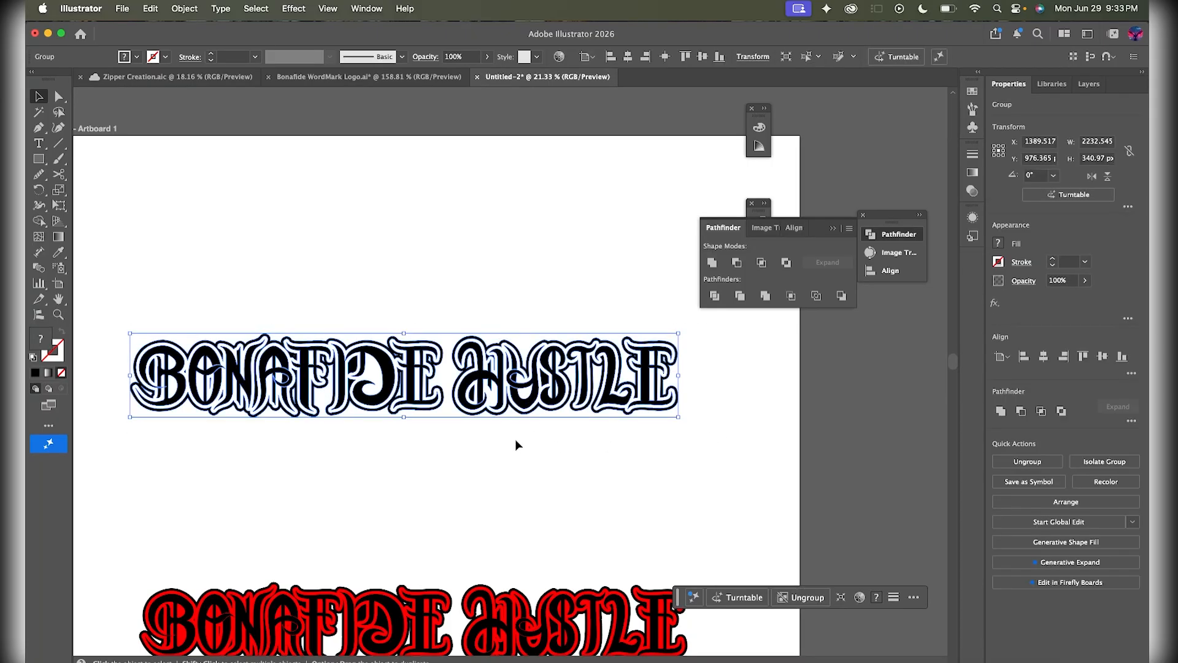
pyautogui.moveTo(386, 391); pyautogui.dragTo(386, 518)
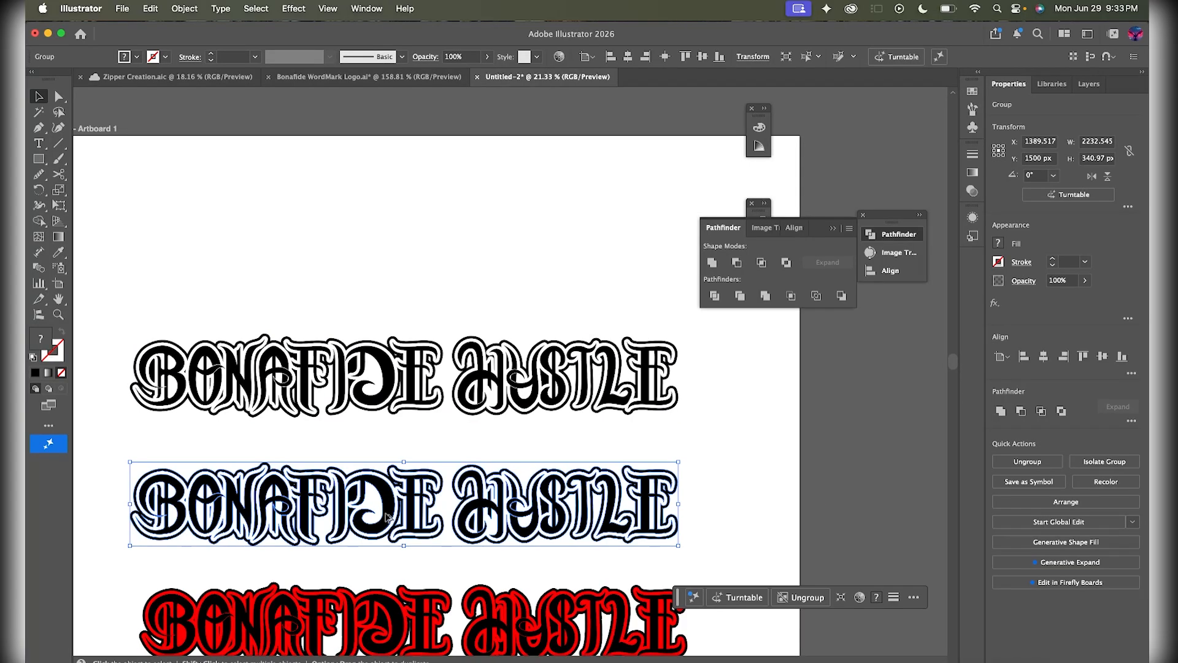
pyautogui.click(481, 399)
pyautogui.scroll(2, 441, 408)
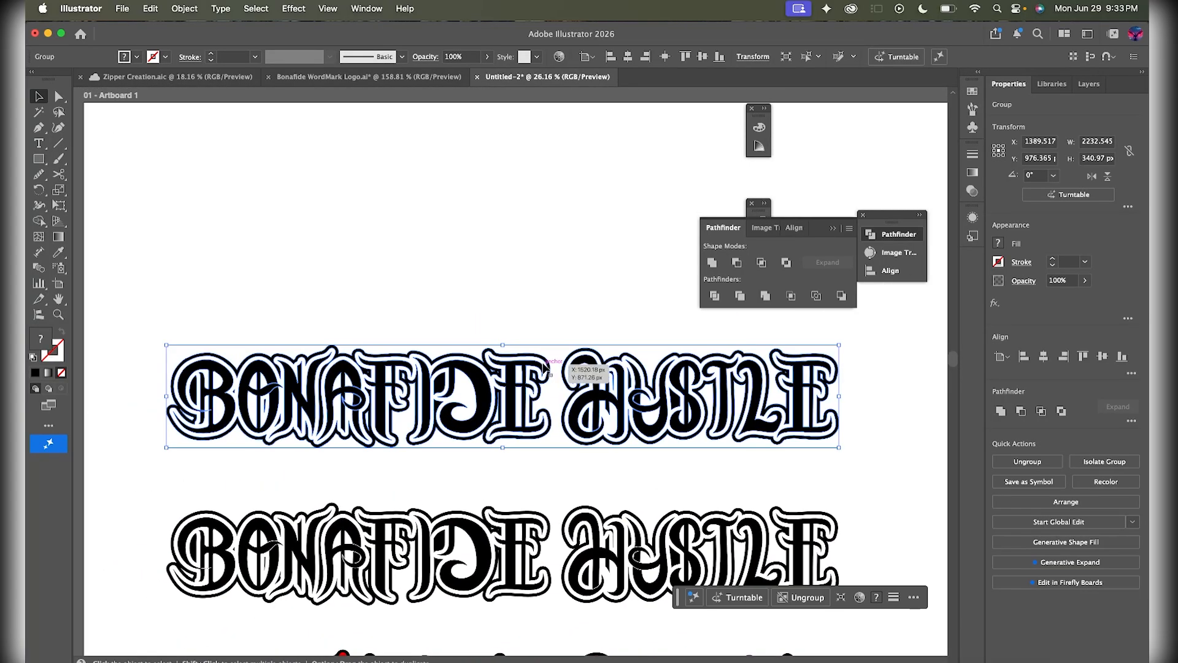
# - Bring up the Effect > Warp style list with Arch highlighted for the top wordmark
pyautogui.click(184, 9)
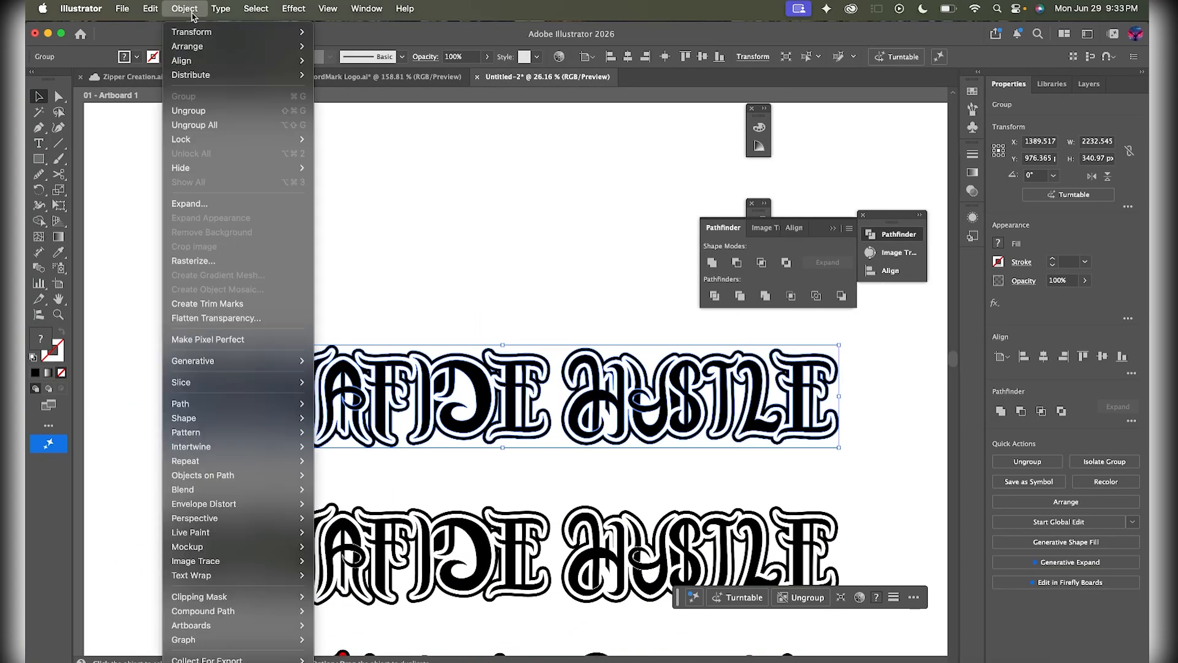
pyautogui.click(771, 290)
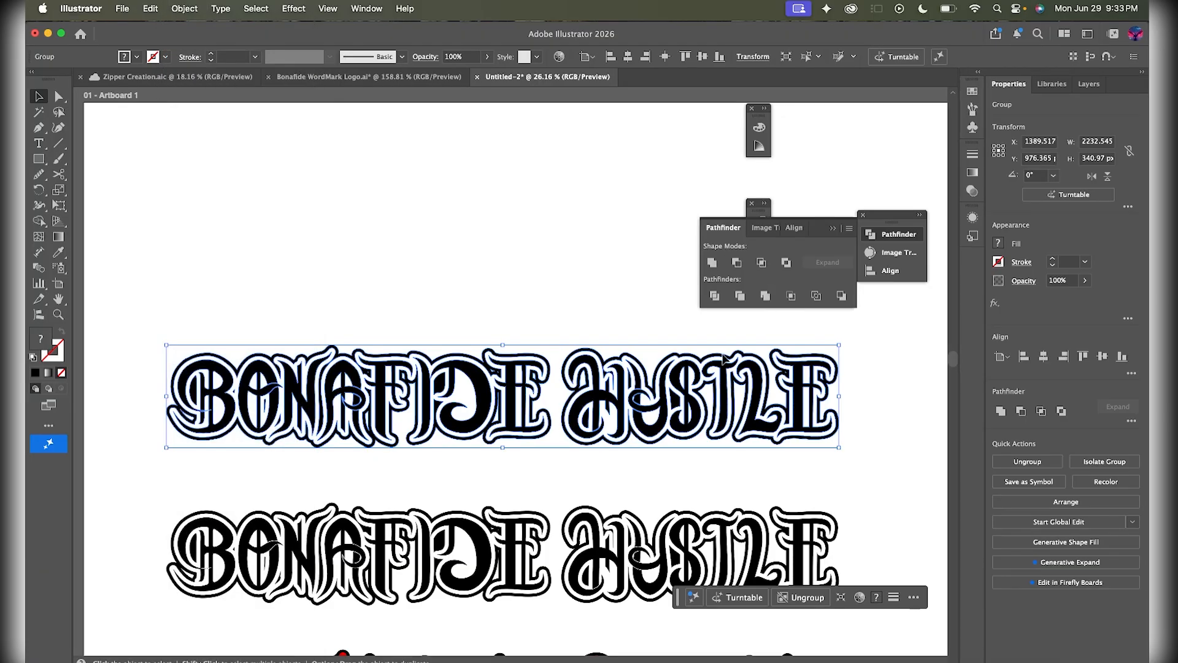
pyautogui.click(184, 8)
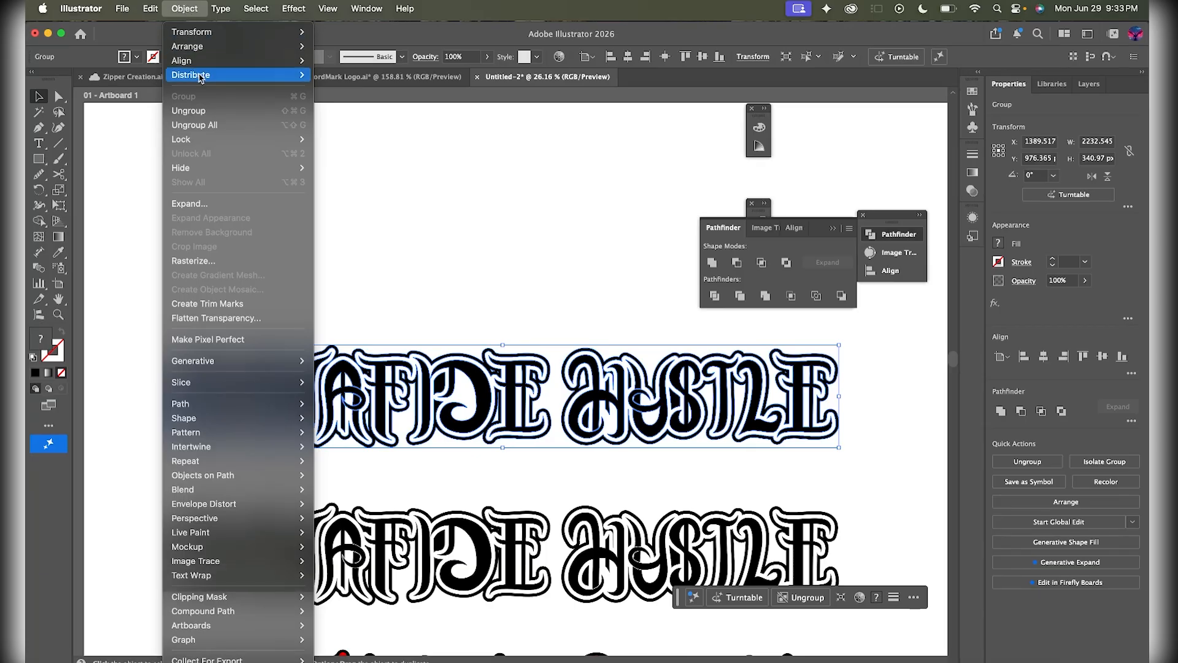
pyautogui.moveTo(294, 12)
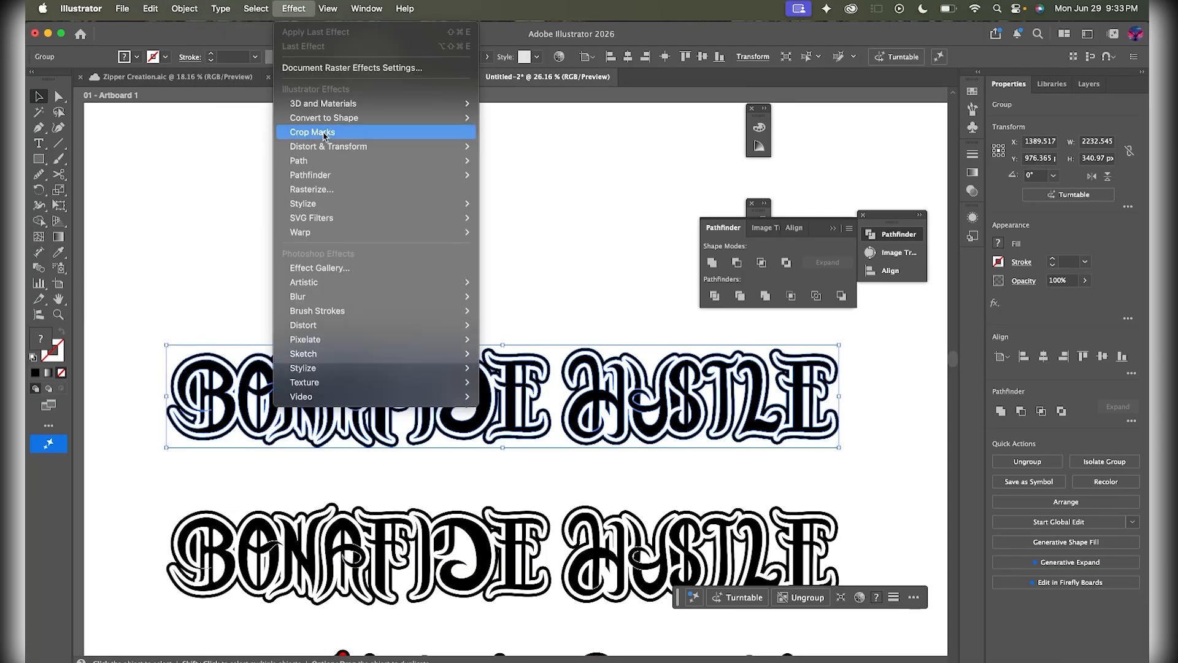
pyautogui.moveTo(323, 209)
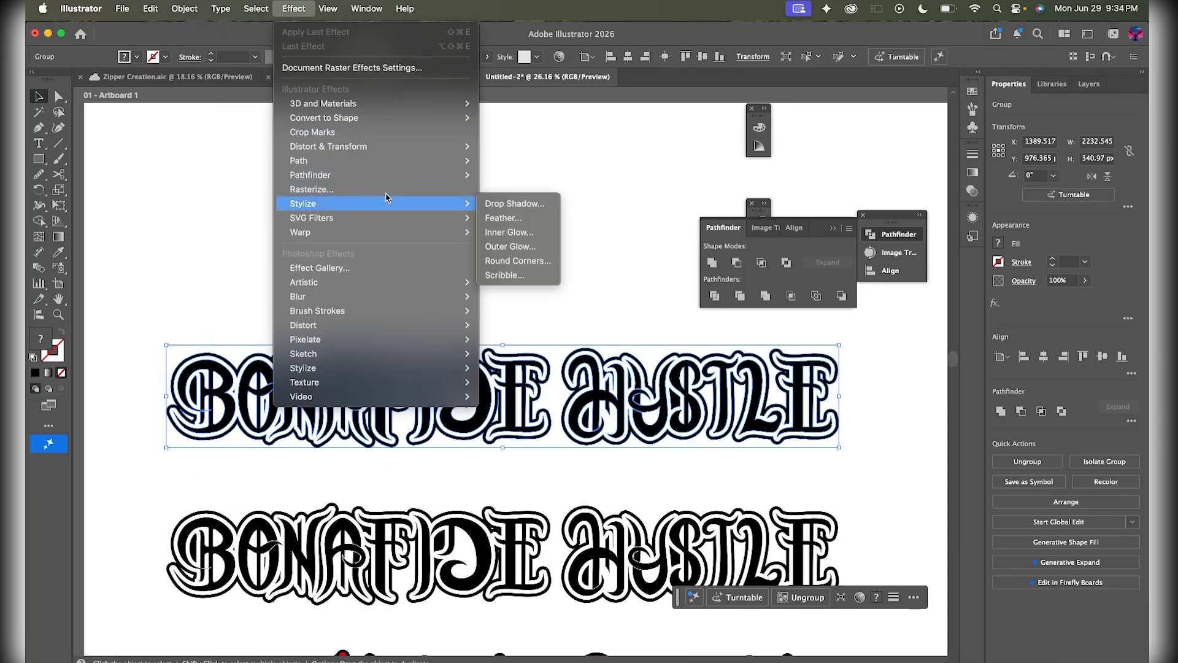
pyautogui.moveTo(399, 232)
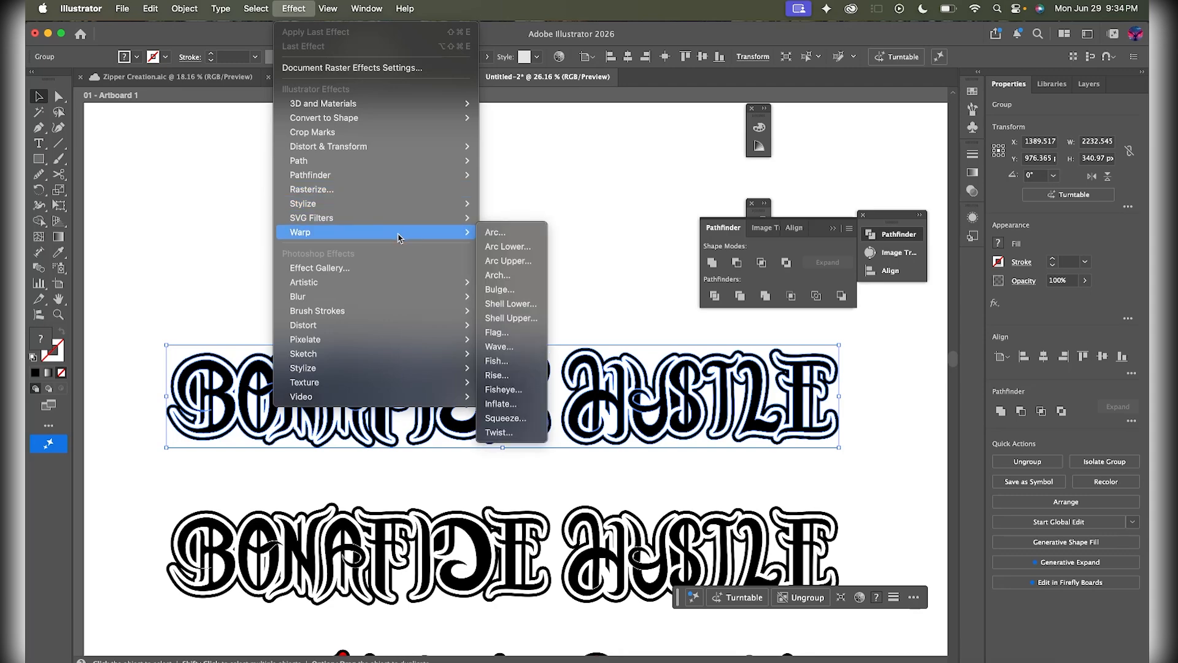
# - Apply an Arch warp with 38% bend, 0% horizontal and 6% vertical distortion to the top wordmark
pyautogui.click(513, 280)
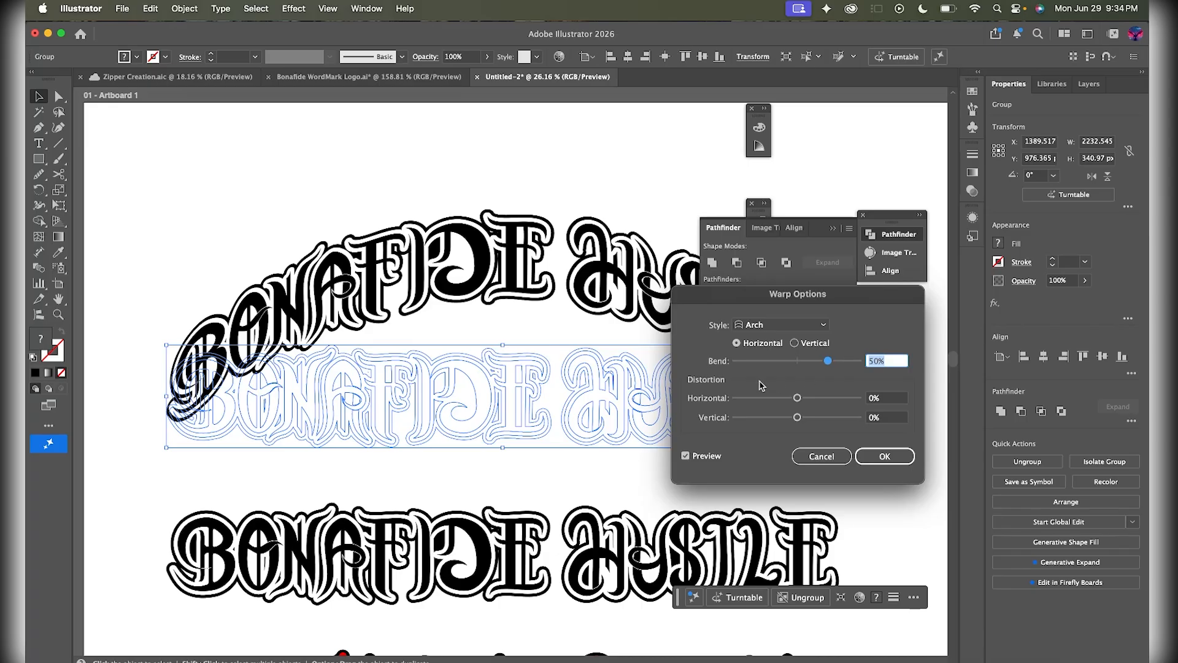
pyautogui.moveTo(830, 364); pyautogui.dragTo(819, 365)
pyautogui.click(823, 325)
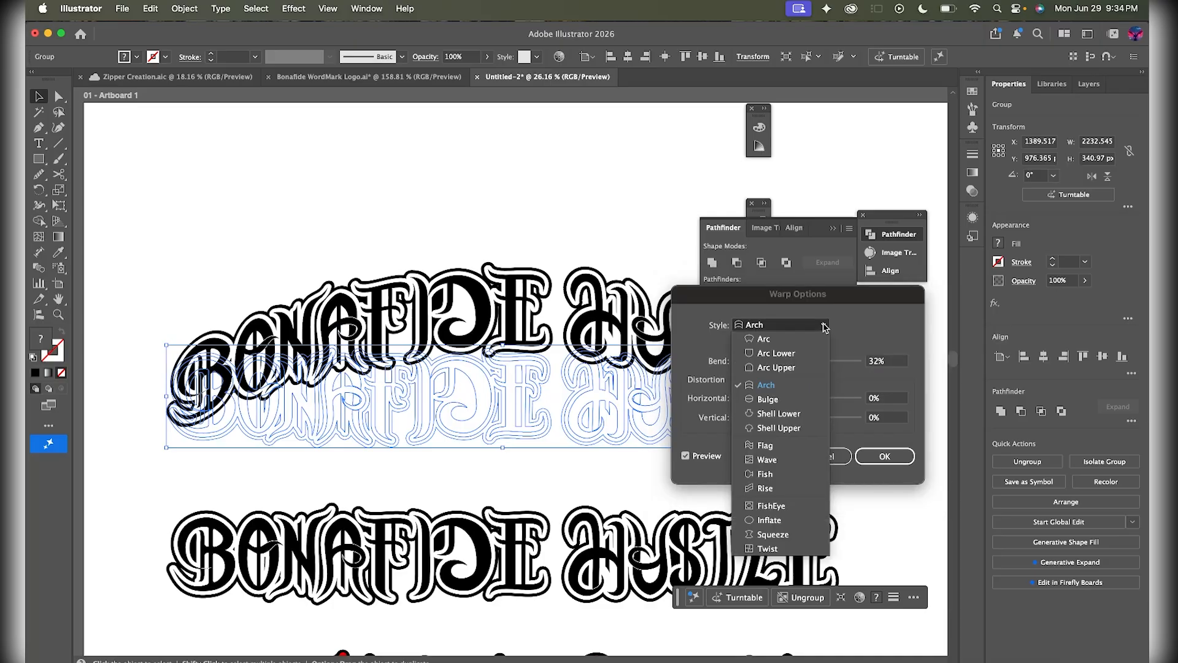
pyautogui.press('Escape')
pyautogui.moveTo(798, 417)
pyautogui.mouseDown()
pyautogui.moveTo(816, 418)
pyautogui.moveTo(801, 420)
pyautogui.mouseUp()
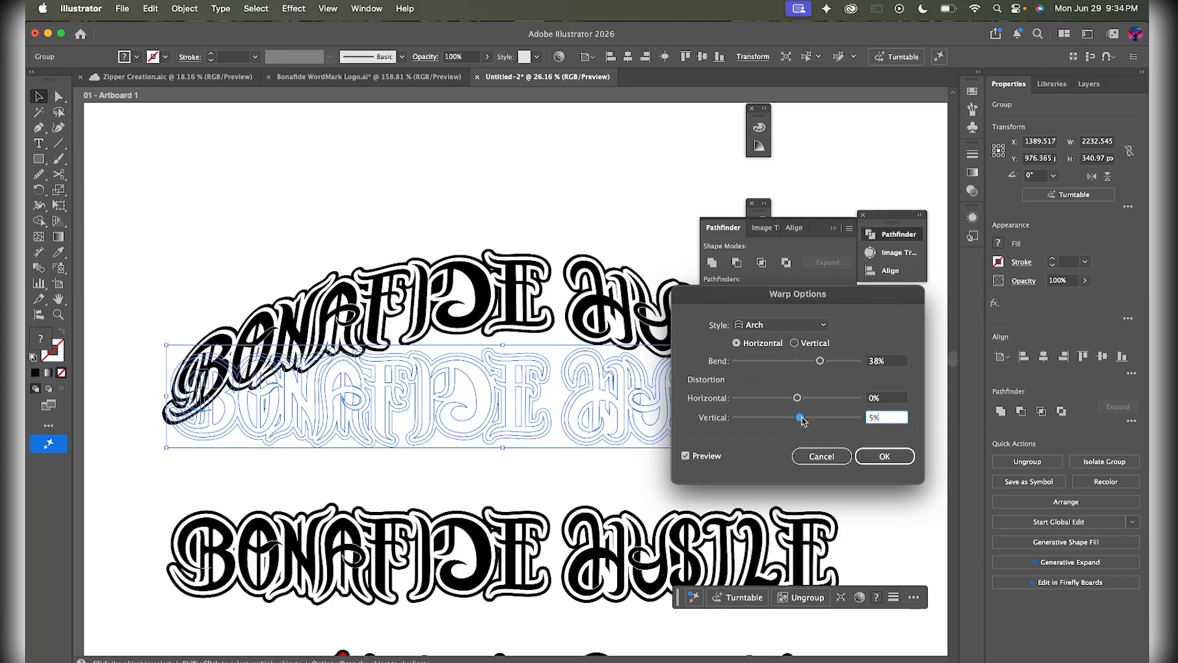
pyautogui.moveTo(815, 291); pyautogui.dragTo(741, 383)
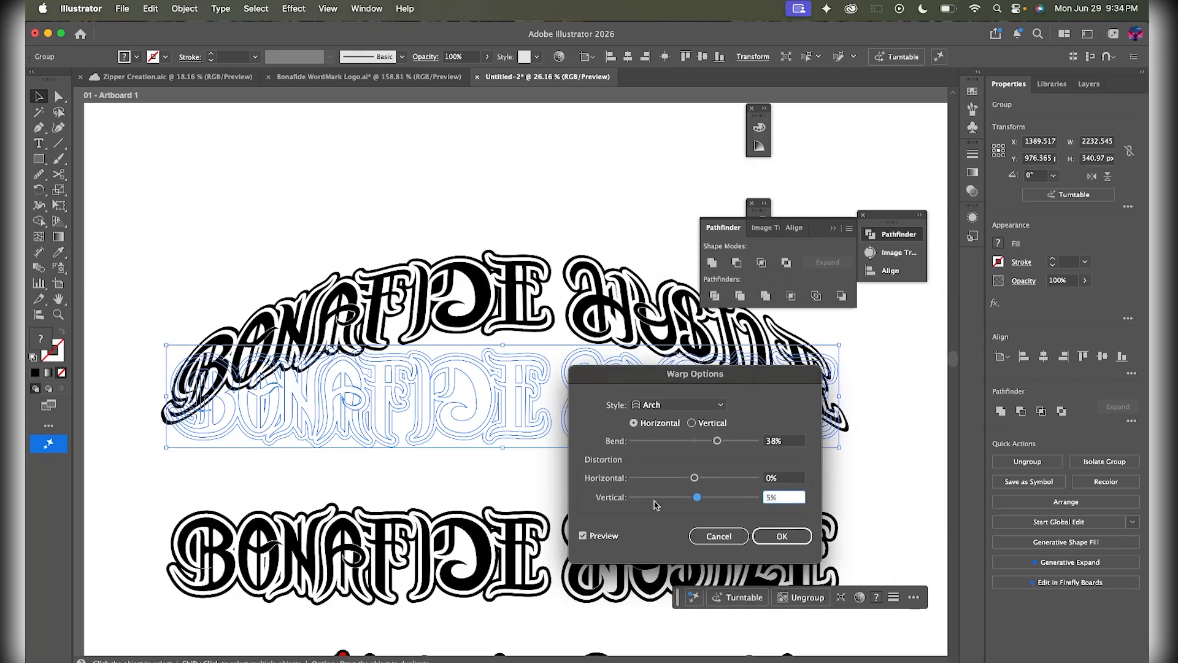
pyautogui.click(647, 499)
pyautogui.moveTo(662, 501); pyautogui.dragTo(696, 501)
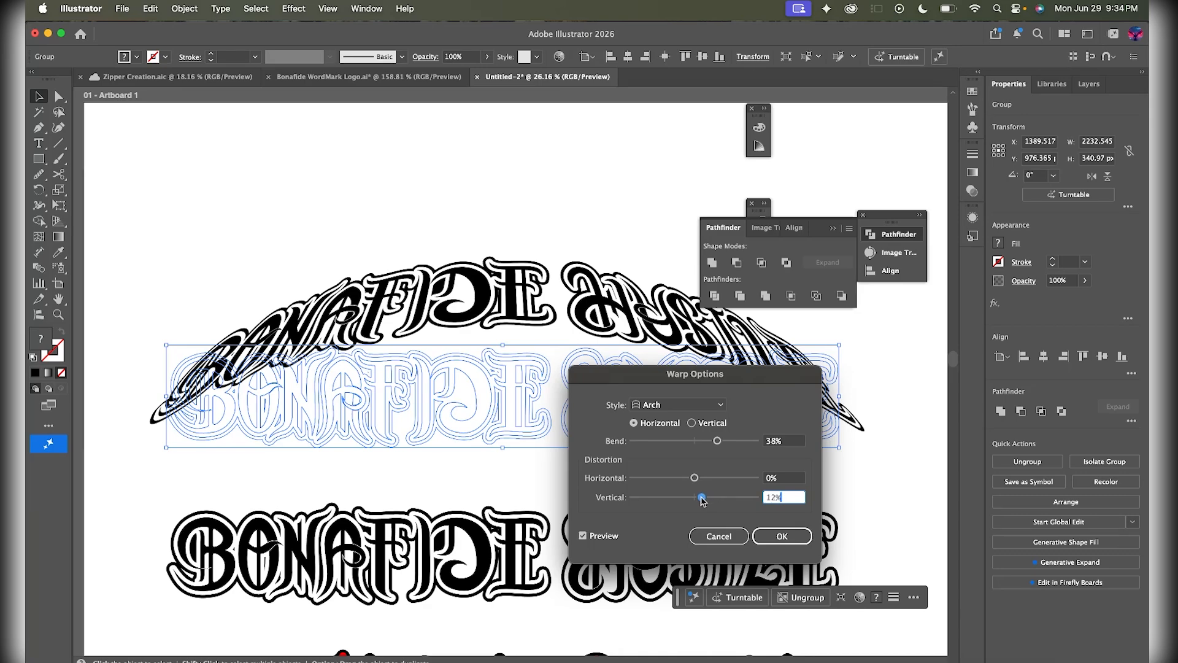
pyautogui.moveTo(700, 502); pyautogui.dragTo(699, 502)
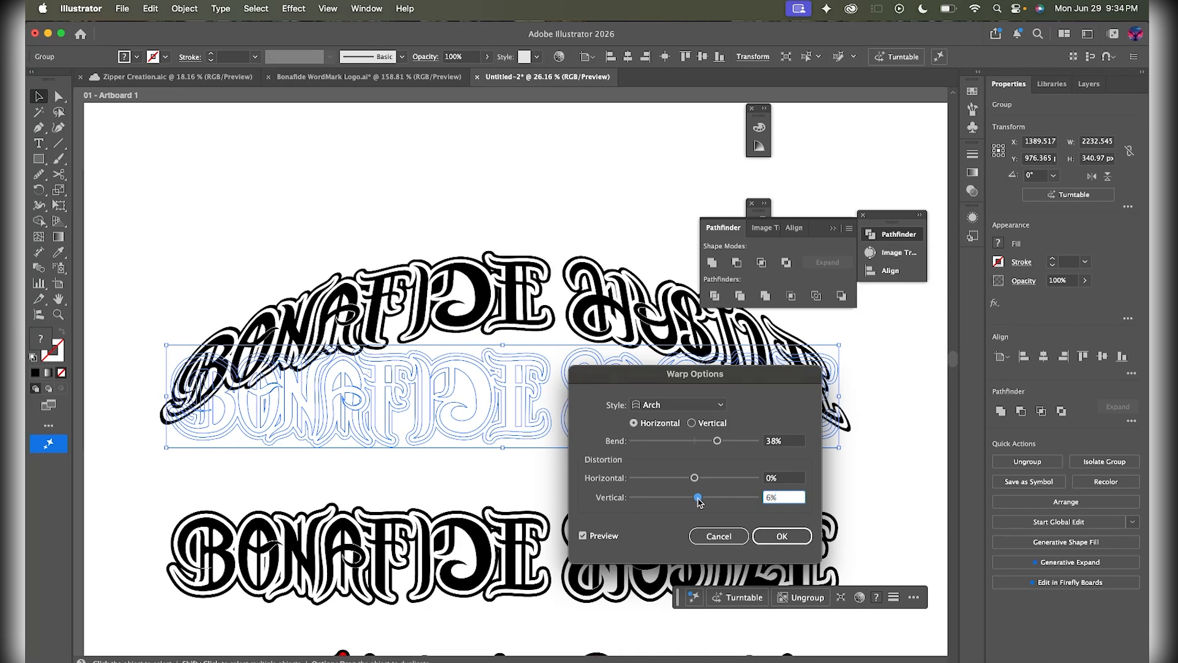
pyautogui.click(781, 536)
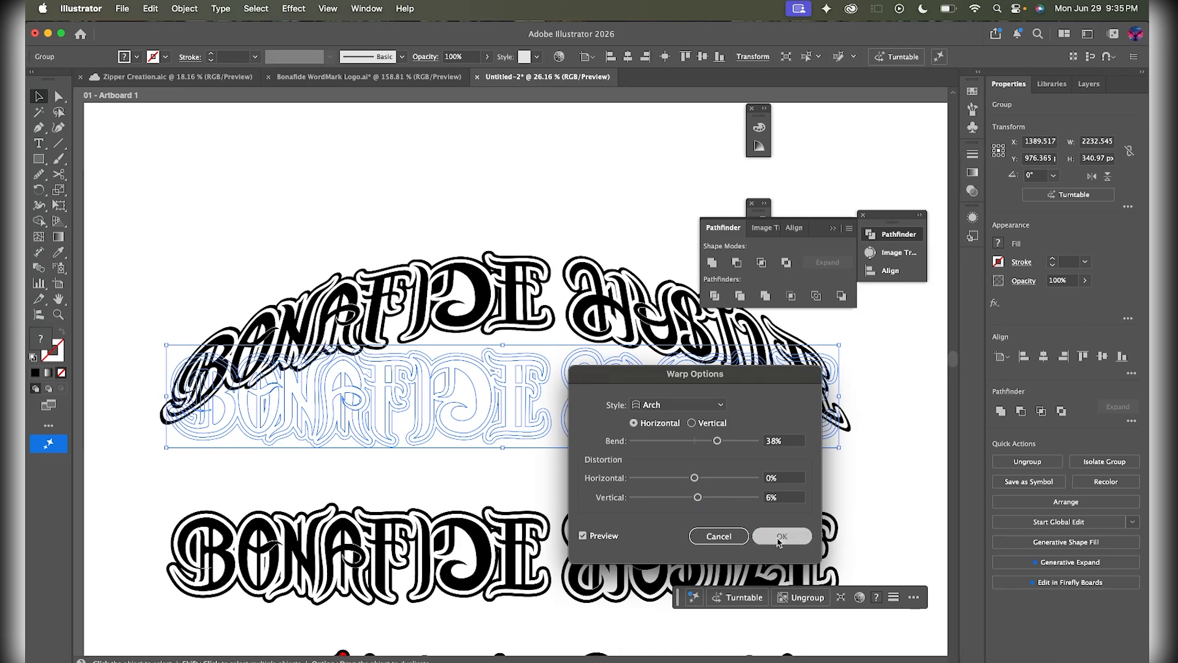
pyautogui.click(562, 219)
pyautogui.scroll(-1, 562, 219)
pyautogui.click(631, 315)
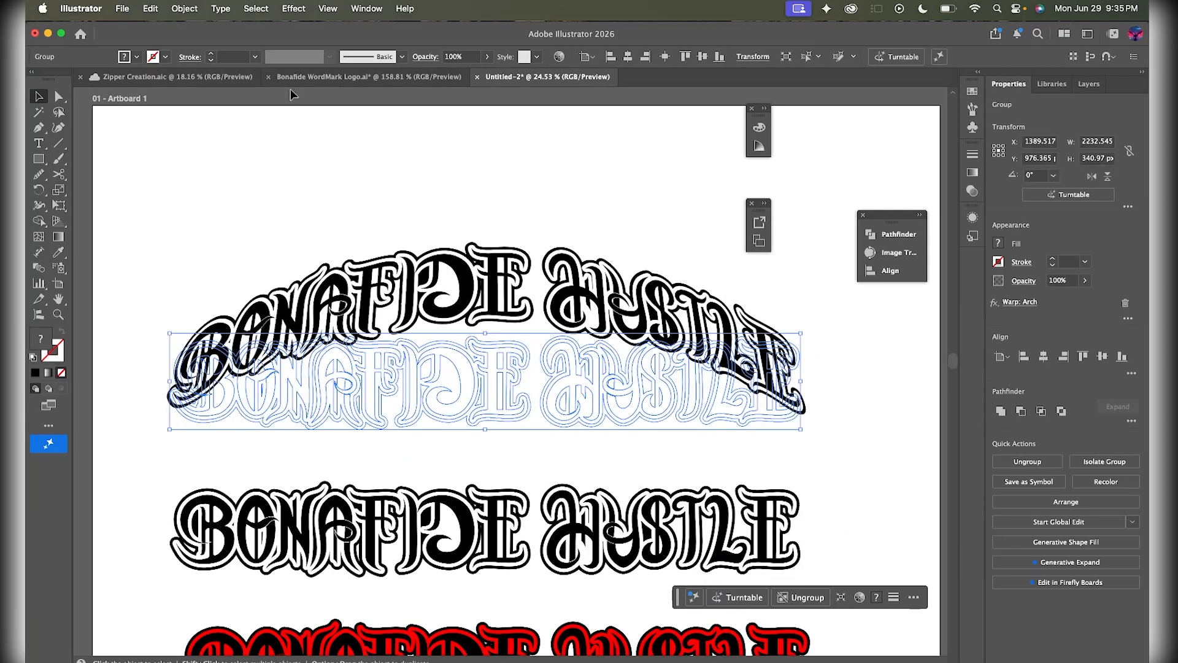
# - Expand the arched wordmark's appearance into permanent paths measuring 2261.554 × 610.3395
pyautogui.click(195, 9)
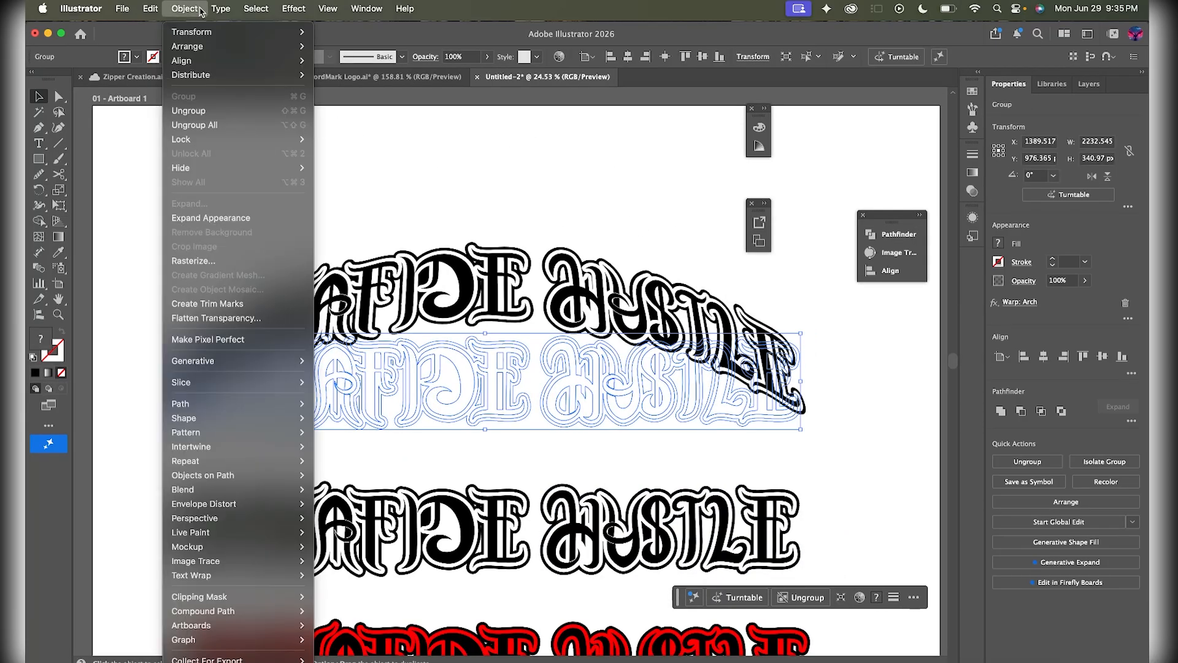
pyautogui.click(226, 218)
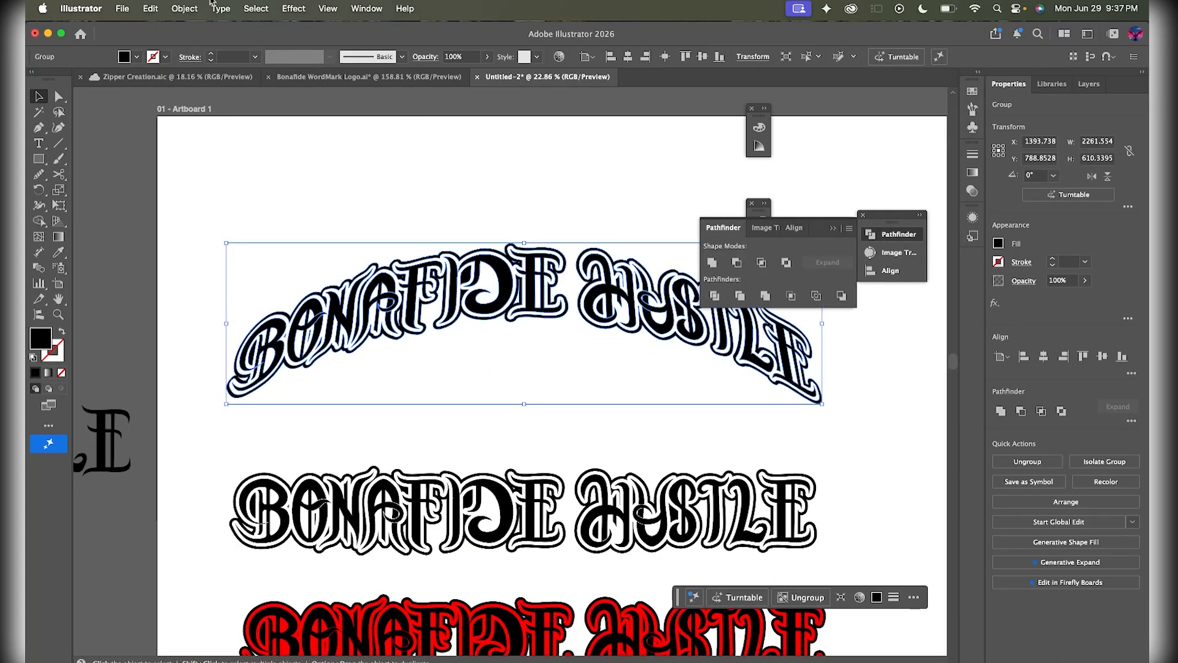
pyautogui.click(183, 9)
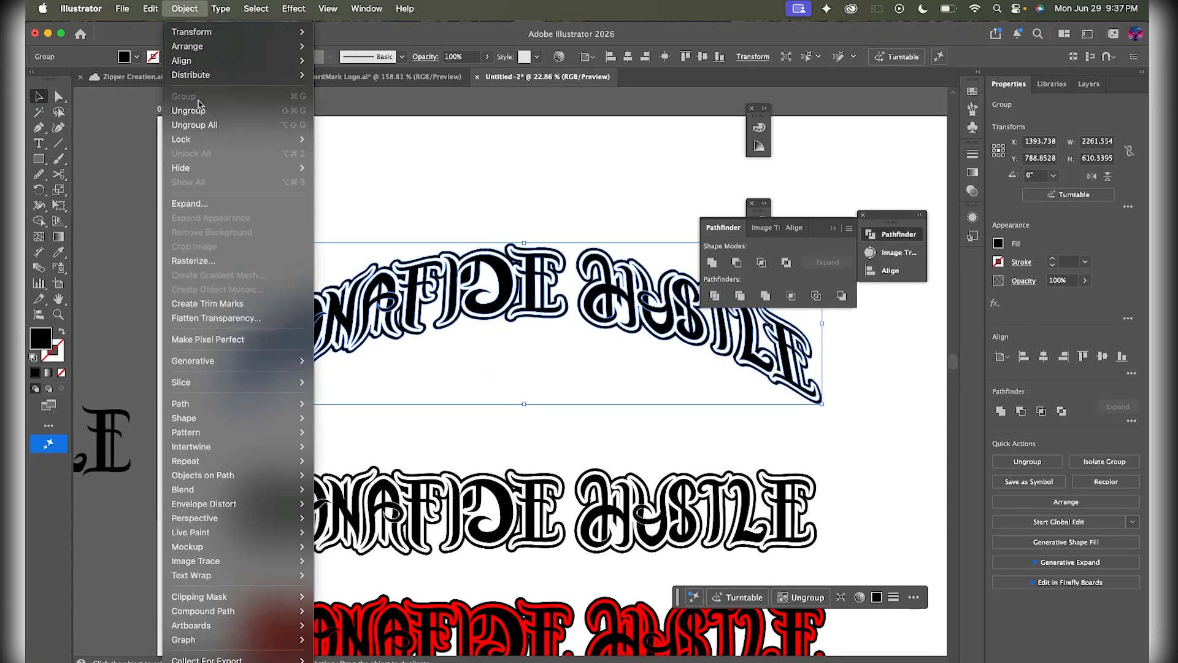
pyautogui.click(225, 204)
pyautogui.click(425, 185)
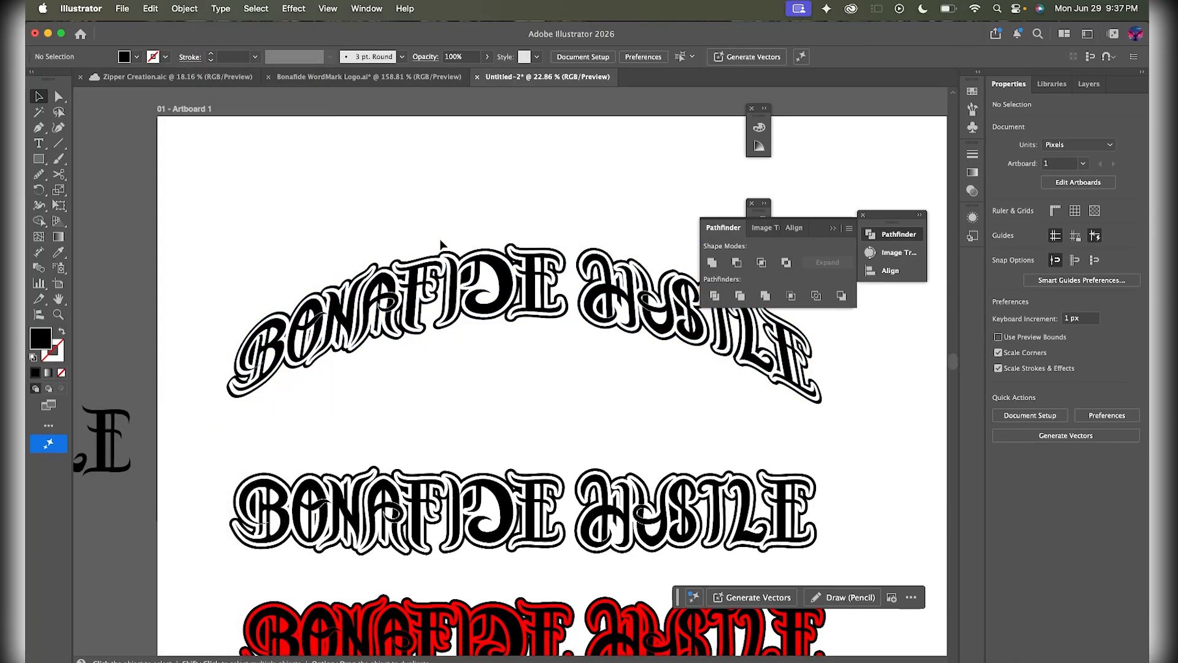
pyautogui.click(491, 284)
pyautogui.doubleClick(46, 335)
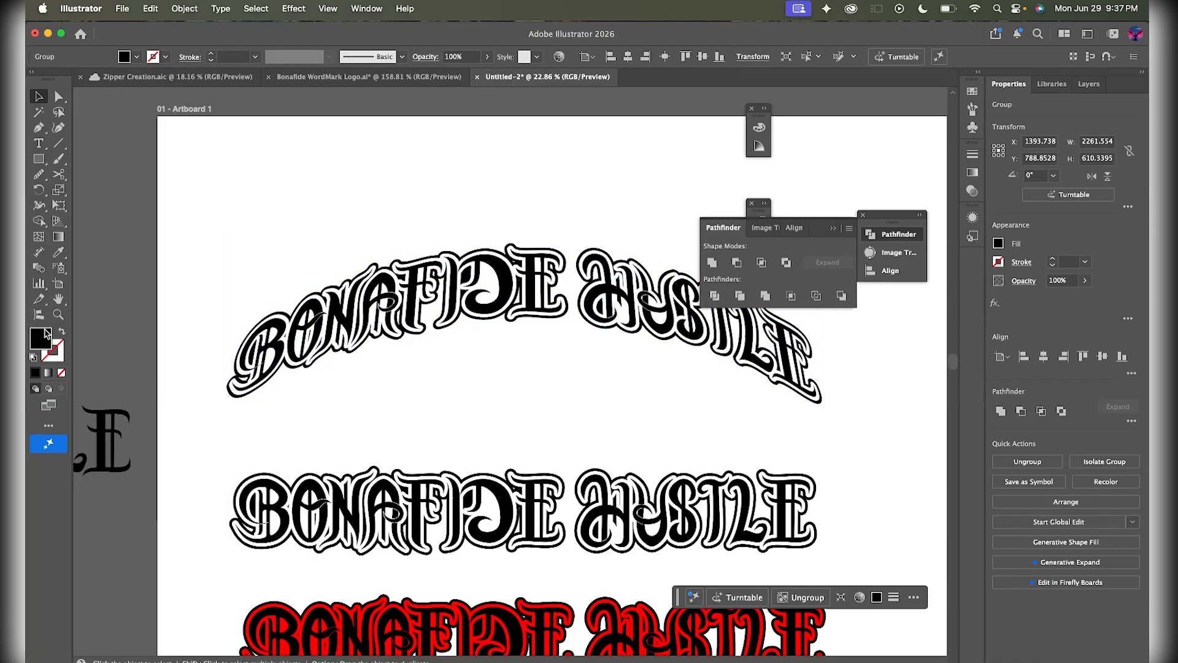
# - Change the arched lettering's fill from black to green #009b42
pyautogui.moveTo(789, 322)
pyautogui.mouseDown()
pyautogui.moveTo(866, 241)
pyautogui.moveTo(893, 271)
pyautogui.moveTo(891, 375)
pyautogui.moveTo(892, 292)
pyautogui.mouseUp()
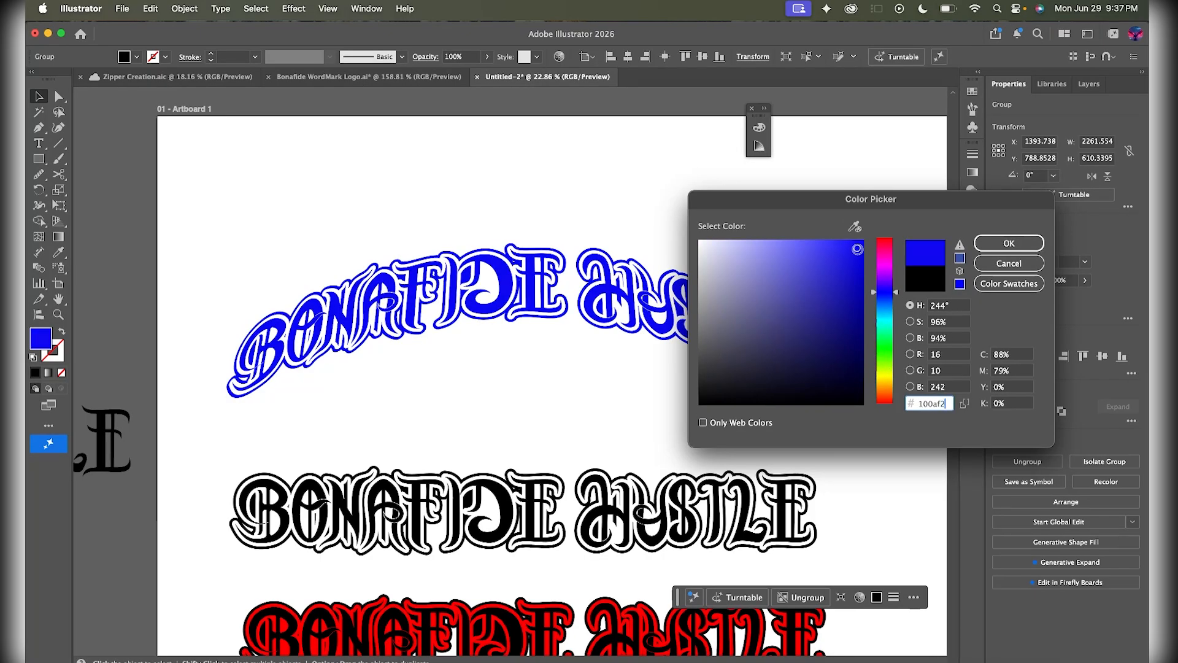
pyautogui.moveTo(857, 248)
pyautogui.mouseDown()
pyautogui.moveTo(867, 309)
pyautogui.moveTo(884, 259)
pyautogui.moveTo(881, 379)
pyautogui.moveTo(885, 261)
pyautogui.moveTo(880, 338)
pyautogui.mouseUp()
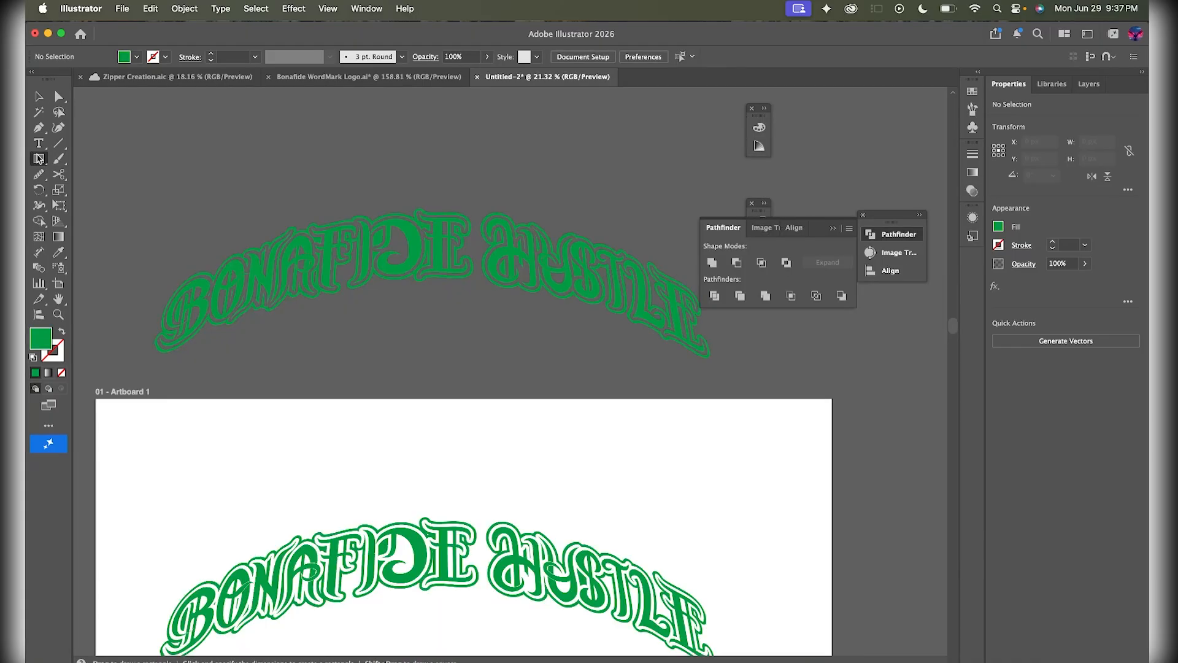
pyautogui.scroll(-3, 157, 182)
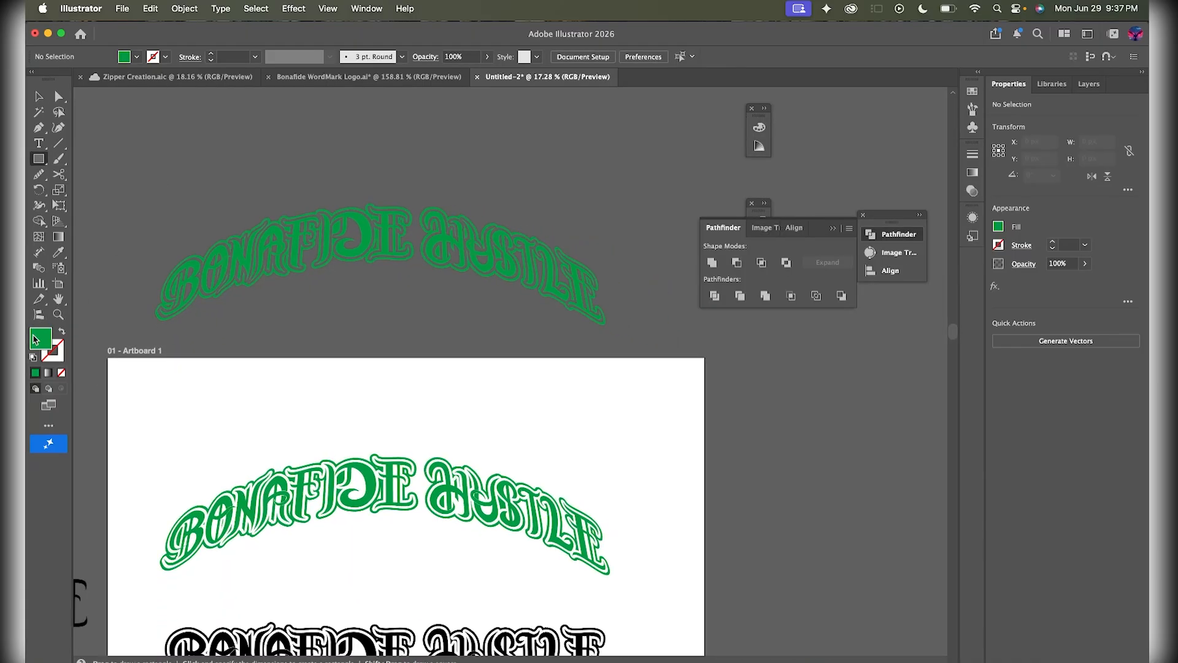
# - Set the fill colour to purple #8800ff
pyautogui.doubleClick(35, 338)
pyautogui.moveTo(883, 271); pyautogui.dragTo(891, 207)
pyautogui.click(847, 289)
pyautogui.moveTo(876, 273); pyautogui.dragTo(880, 278)
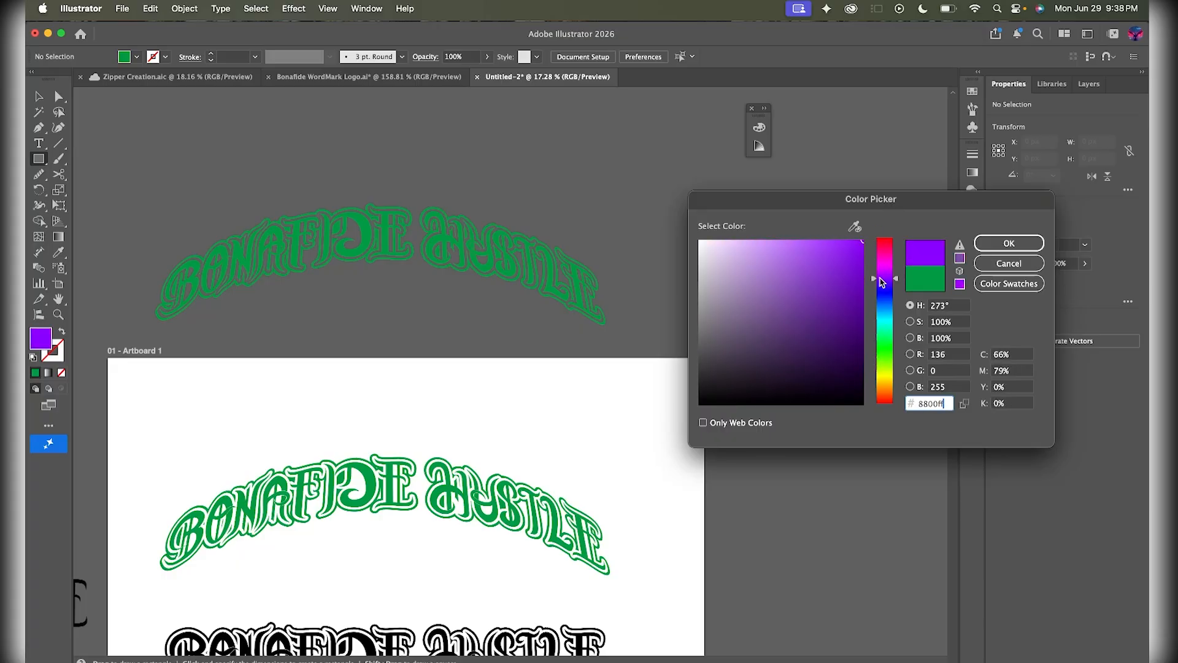
pyautogui.click(1009, 243)
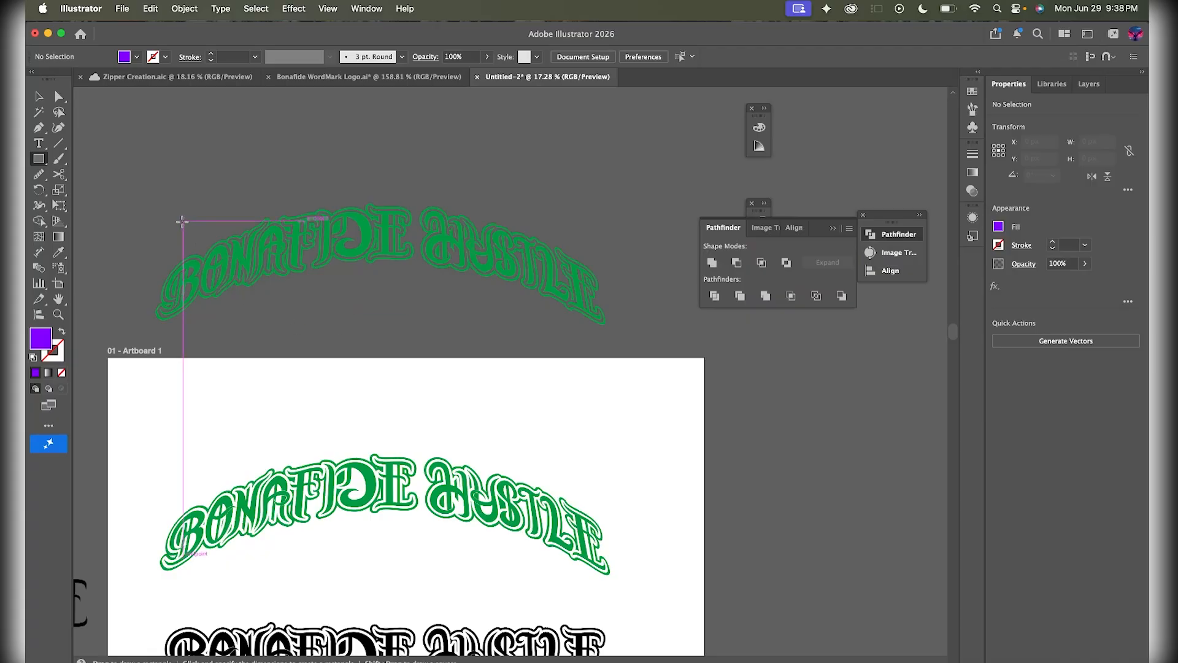
# - Draw a 2486.963 × 754.9126 purple rectangle over the green lettering copy and send it to back
pyautogui.moveTo(135, 193)
pyautogui.mouseDown()
pyautogui.moveTo(457, 316)
pyautogui.moveTo(630, 342)
pyautogui.mouseUp()
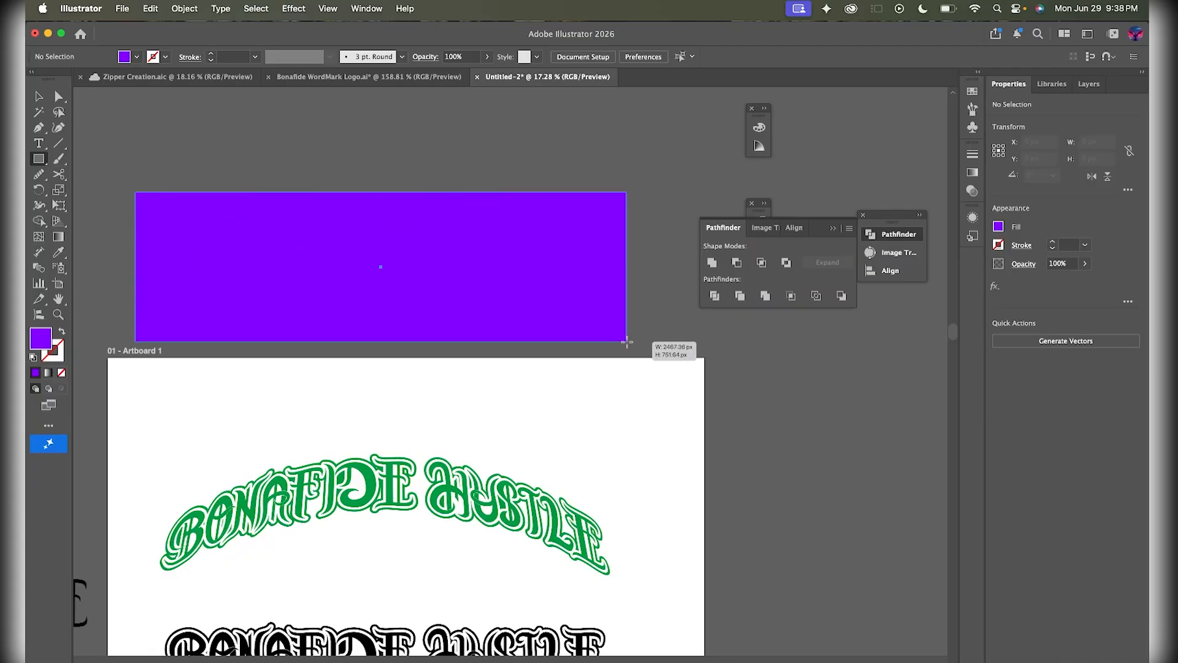
pyautogui.press('v')
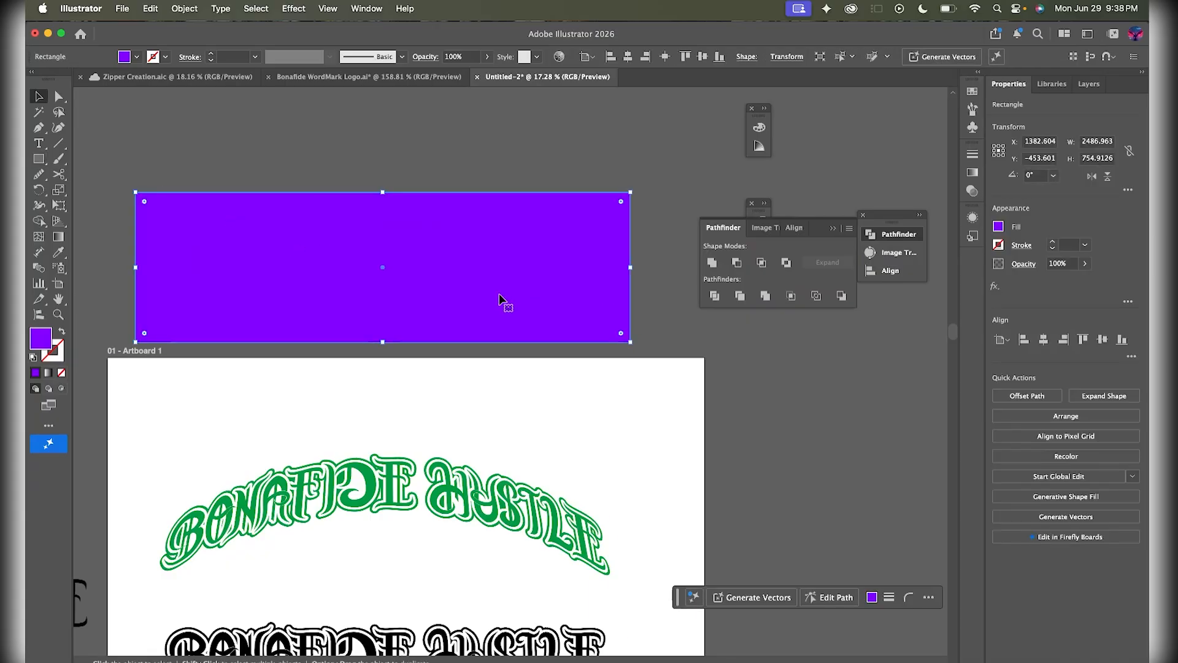
pyautogui.rightClick(499, 298)
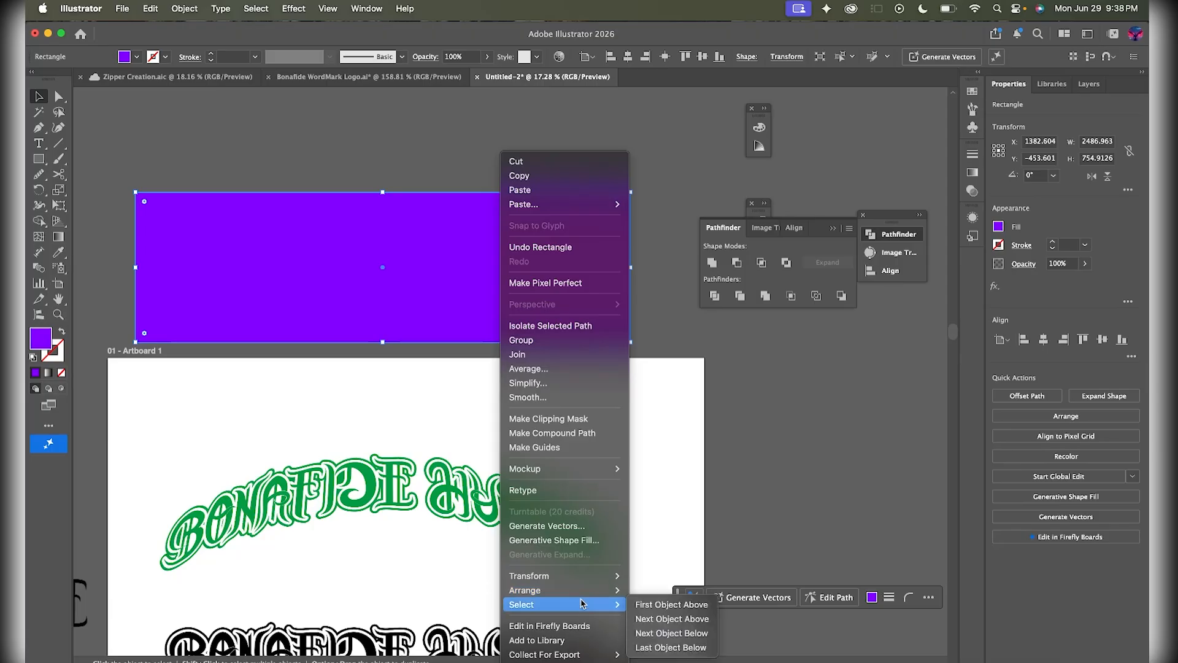
pyautogui.moveTo(592, 590)
pyautogui.click(677, 633)
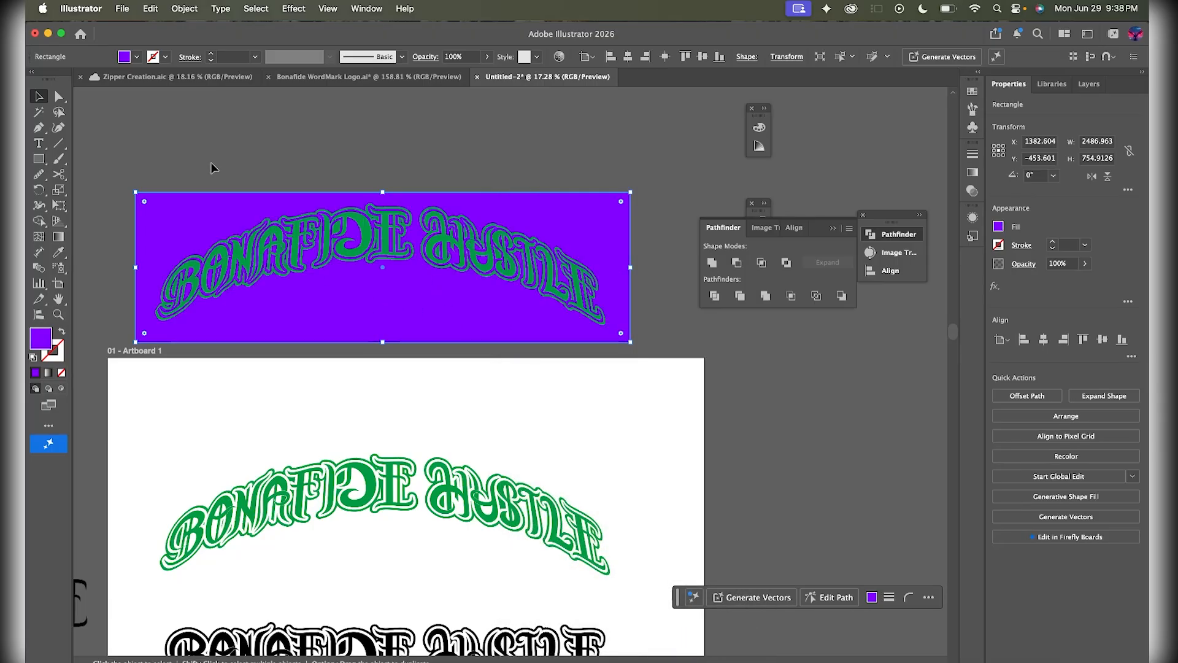
pyautogui.keyDown('shift'); pyautogui.click(601, 324); pyautogui.keyUp('shift')
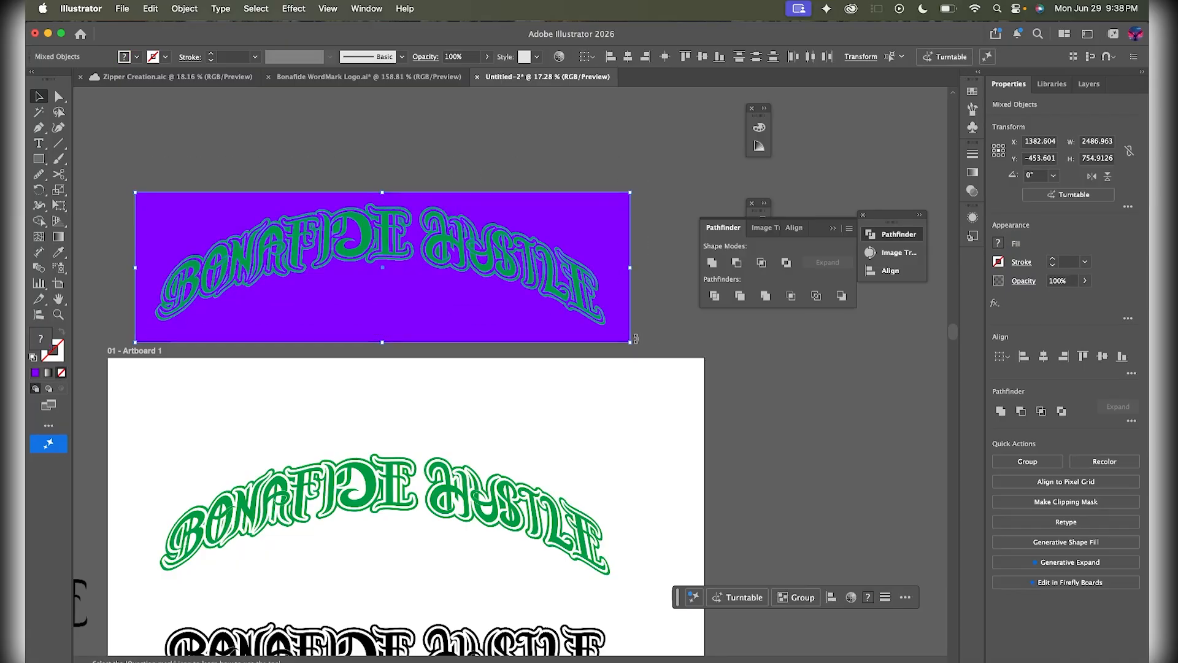
pyautogui.hotkey('shift', 'm')
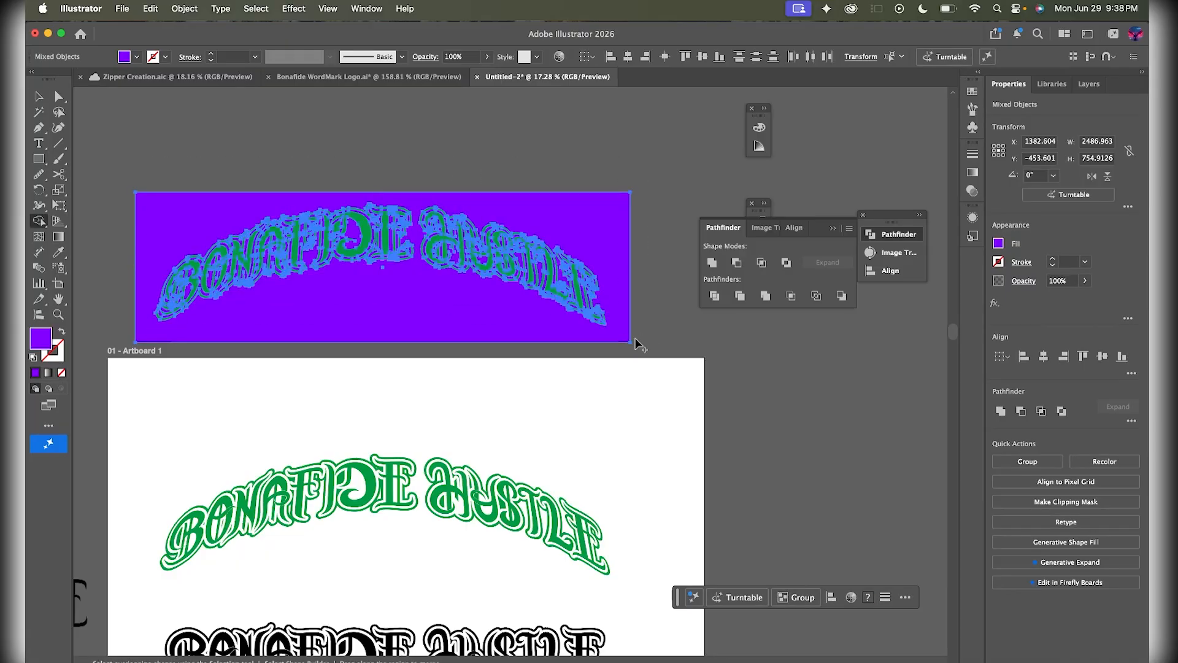
# - Delete the rectangle's outer region, leaving purple-filled letters inside green outlines, then select BONAFIDE
pyautogui.keyDown('alt'); pyautogui.click(385, 315); pyautogui.keyUp('alt')
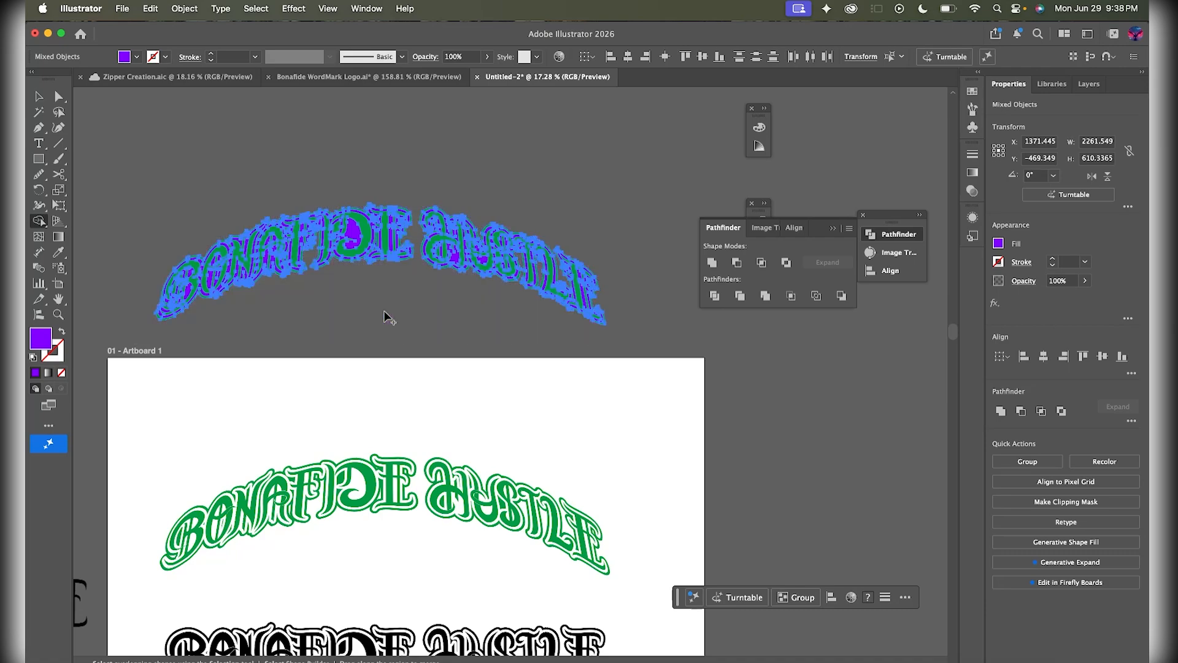
pyautogui.press('v')
pyautogui.click(389, 309)
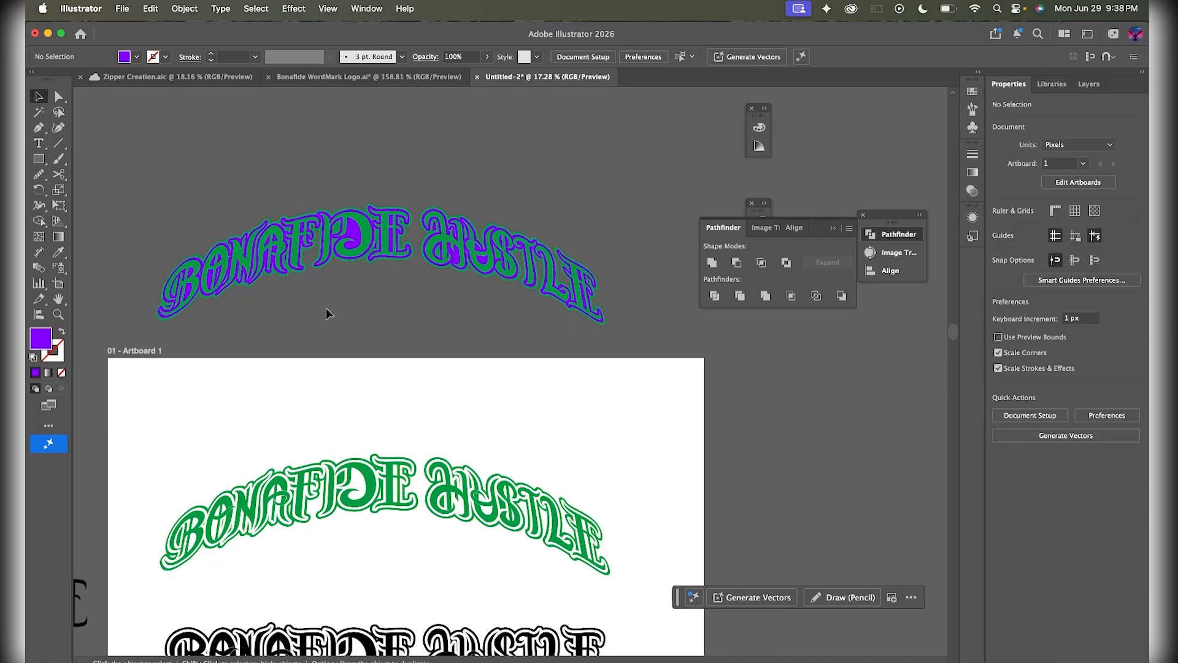
pyautogui.scroll(3, 326, 307)
pyautogui.scroll(5, 326, 307)
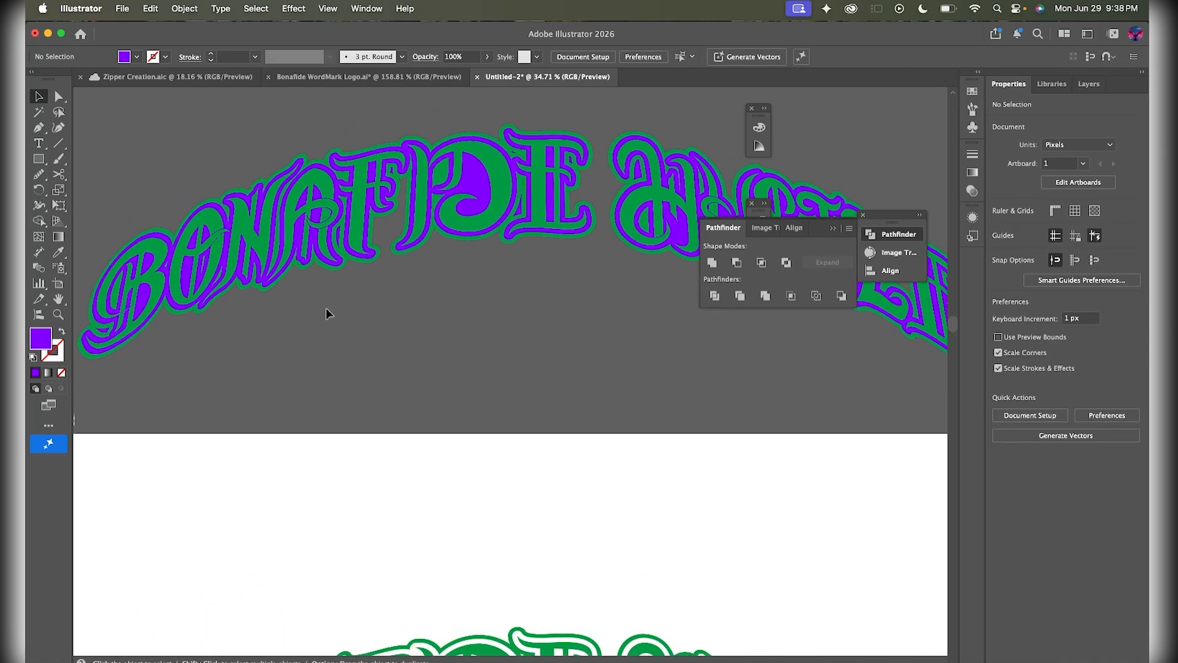
pyautogui.hscroll(5, 326, 308)
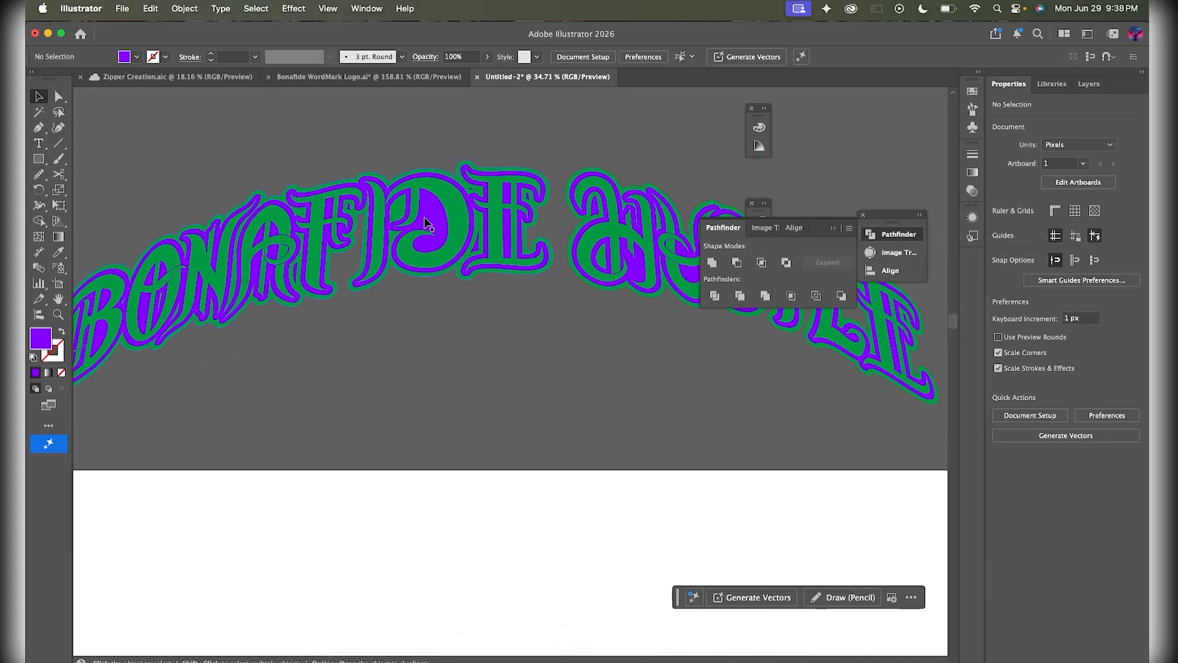
pyautogui.click(455, 226)
pyautogui.scroll(-3, 455, 226)
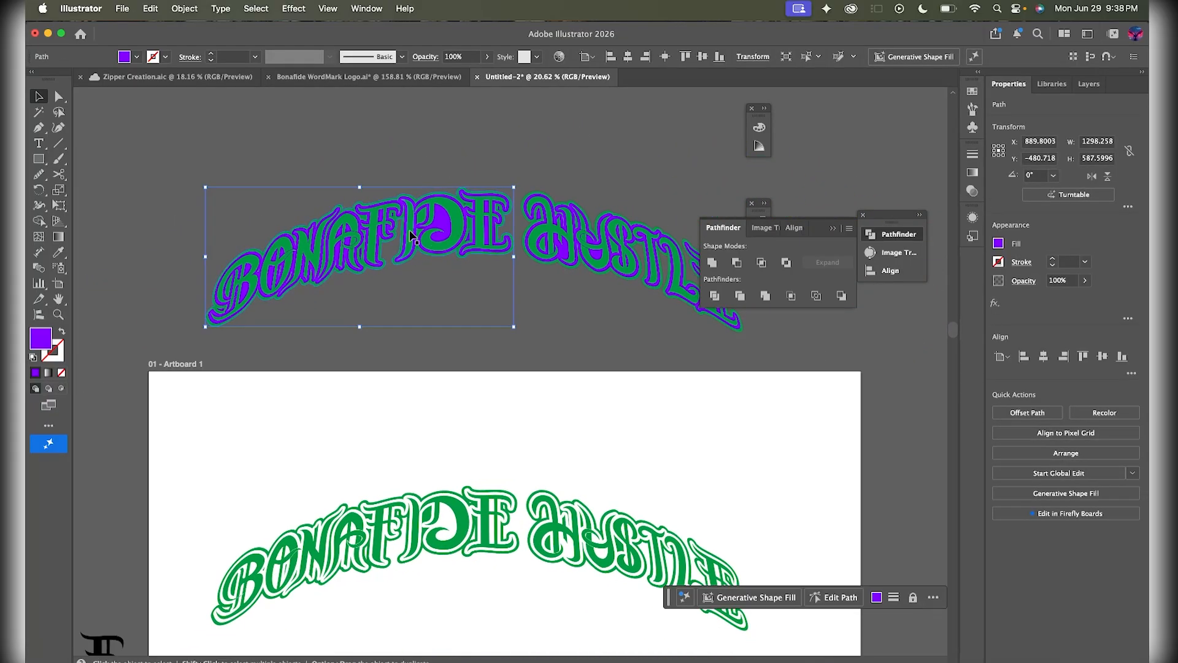
pyautogui.scroll(4, 410, 235)
pyautogui.hscroll(5, 410, 235)
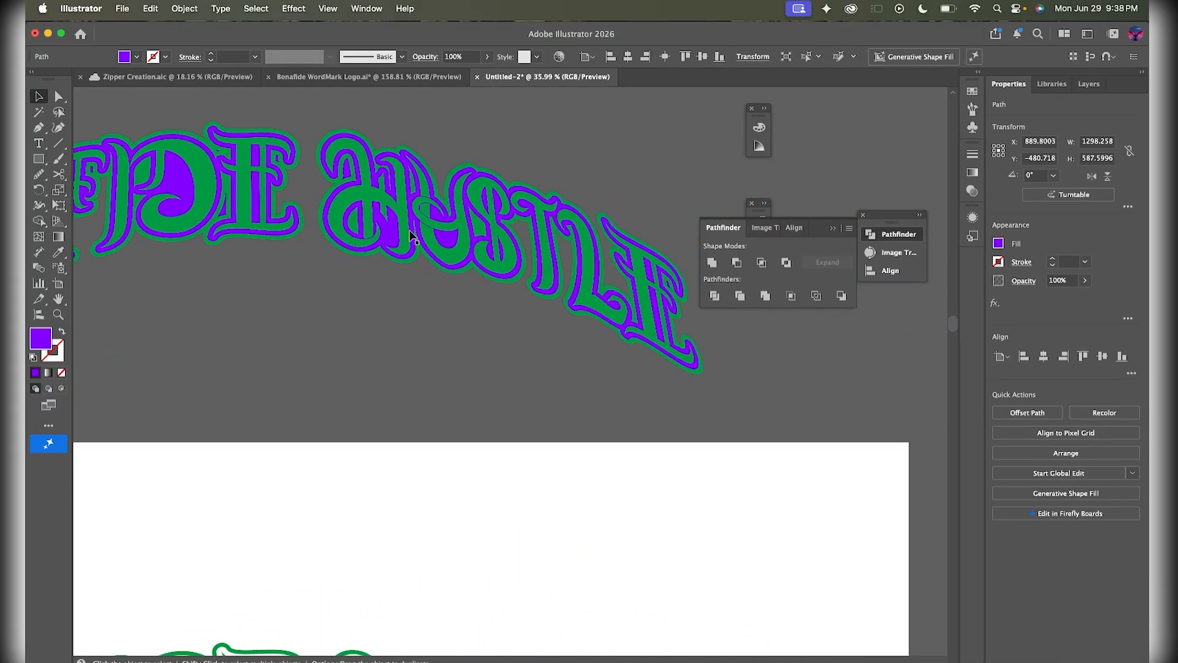
pyautogui.hscroll(-6, 410, 235)
pyautogui.scroll(-2, 402, 233)
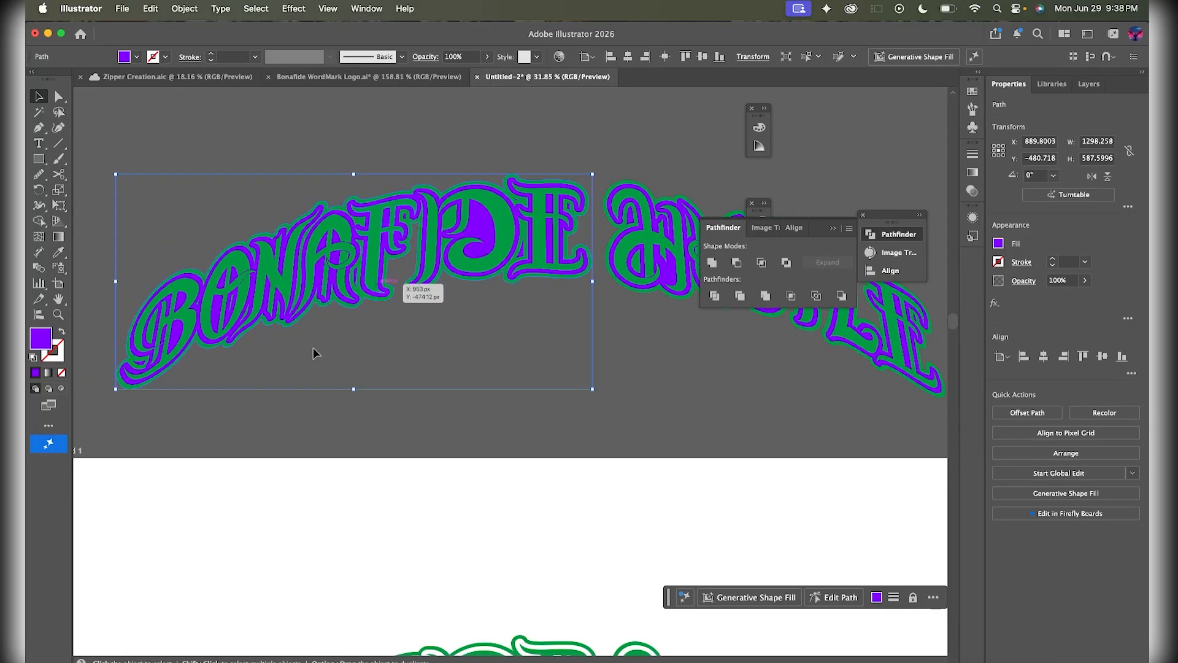
# - Change BONAFIDE's inner fill from purple to yellow #f7e21c
pyautogui.doubleClick(40, 339)
pyautogui.moveTo(734, 342)
pyautogui.mouseDown()
pyautogui.moveTo(841, 271)
pyautogui.moveTo(864, 301)
pyautogui.moveTo(859, 273)
pyautogui.moveTo(842, 402)
pyautogui.moveTo(860, 283)
pyautogui.moveTo(887, 322)
pyautogui.mouseUp()
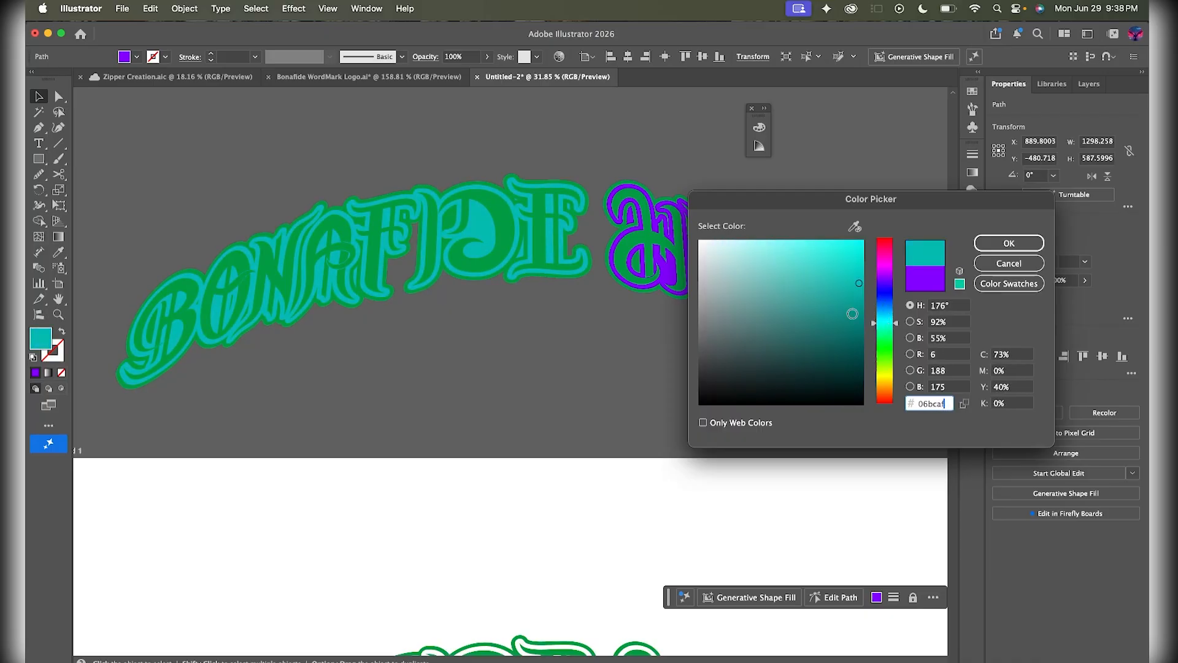
pyautogui.moveTo(859, 282)
pyautogui.mouseDown()
pyautogui.moveTo(864, 237)
pyautogui.moveTo(726, 243)
pyautogui.moveTo(868, 381)
pyautogui.moveTo(877, 383)
pyautogui.moveTo(883, 272)
pyautogui.moveTo(889, 409)
pyautogui.moveTo(885, 383)
pyautogui.mouseUp()
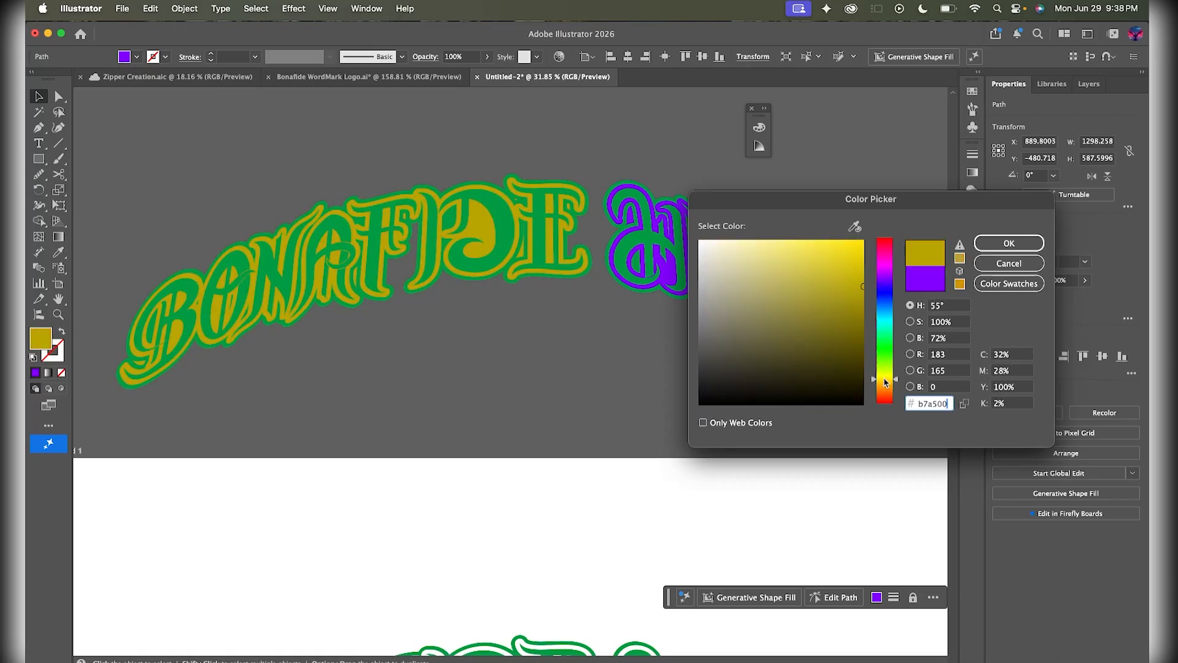
pyautogui.moveTo(838, 297); pyautogui.dragTo(847, 244)
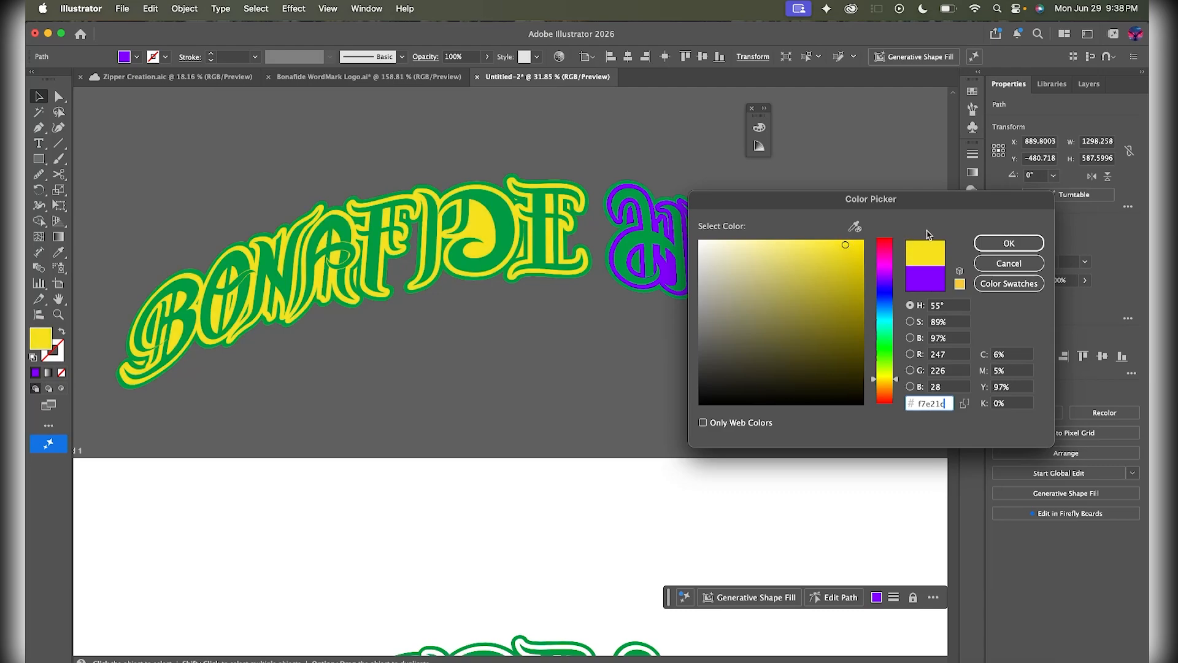
pyautogui.click(1008, 243)
# - Copy BONAFIDE's yellow fill onto HUSTLE with the Eyedropper, then zoom out to the whole artboard
pyautogui.click(639, 381)
pyautogui.hscroll(3, 638, 381)
pyautogui.scroll(1, 639, 381)
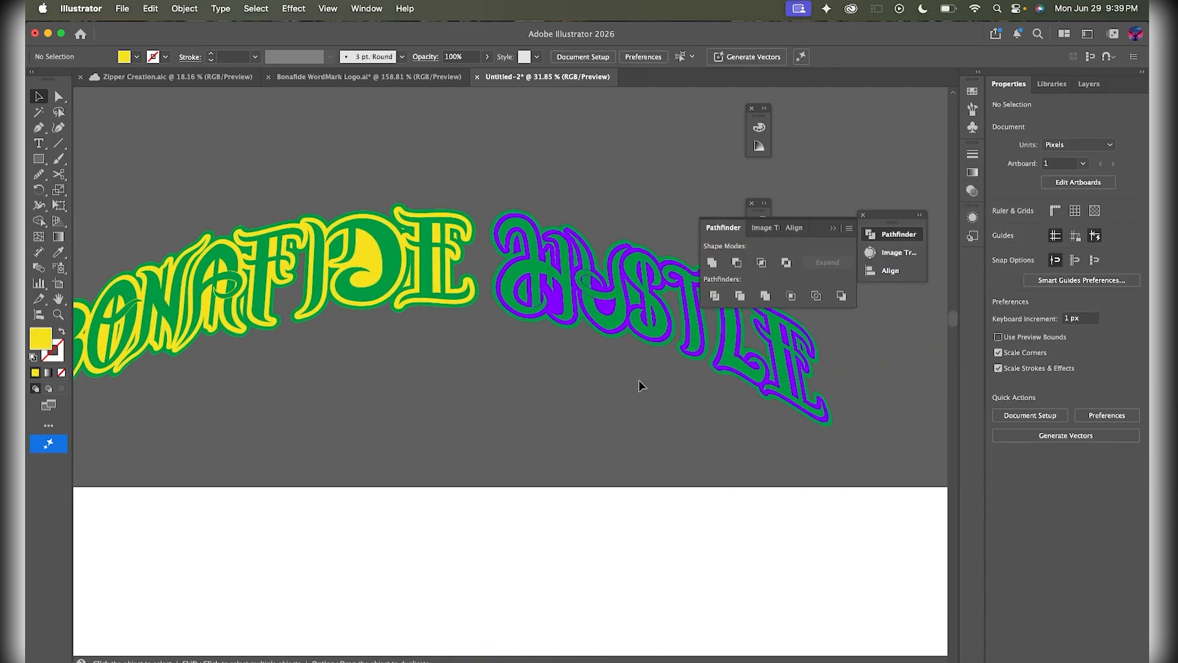
pyautogui.click(544, 304)
pyautogui.press('i')
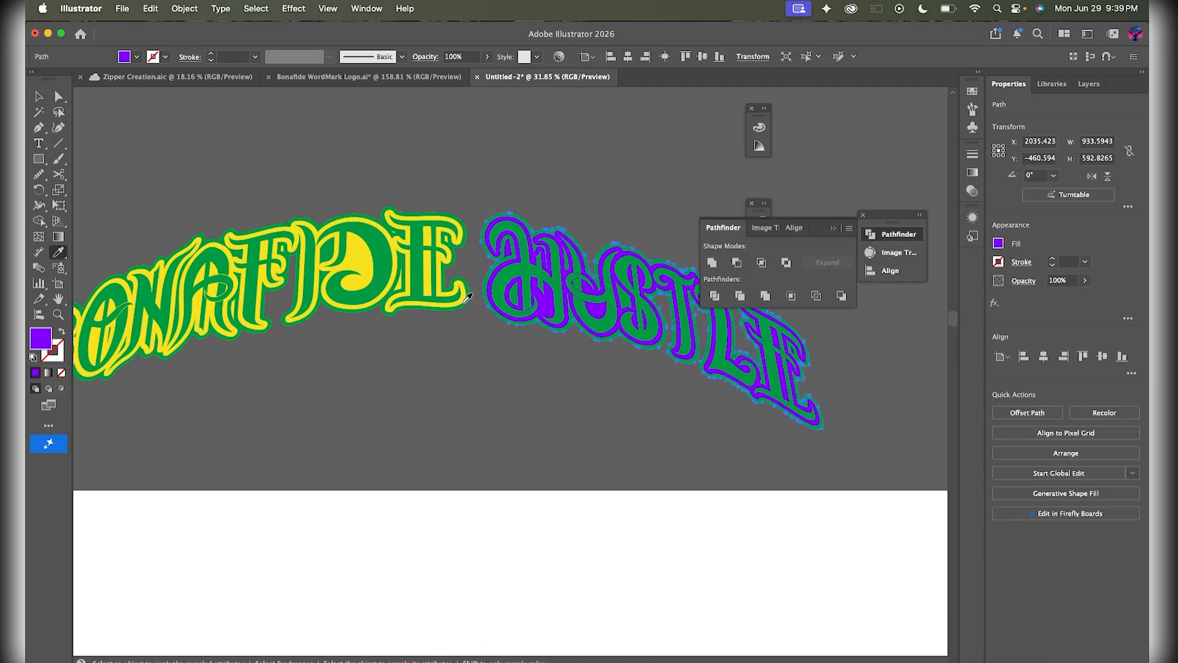
pyautogui.click(385, 261)
pyautogui.press('v')
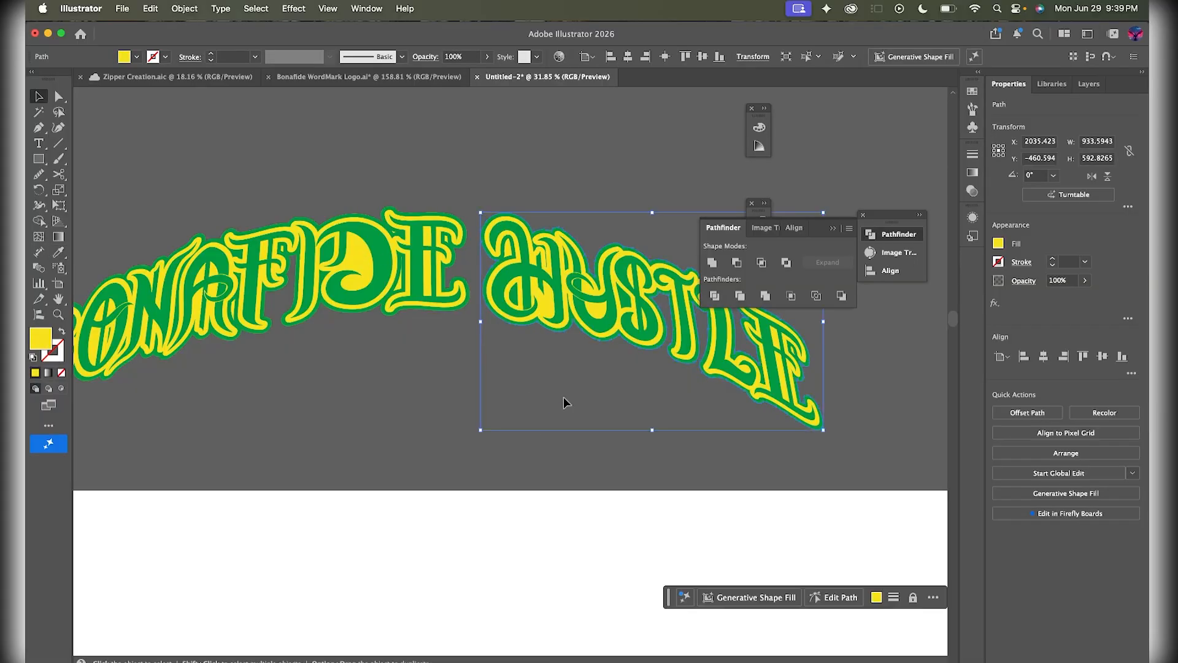
pyautogui.click(566, 394)
pyautogui.press('super+minus')
pyautogui.scroll(-5, 566, 394)
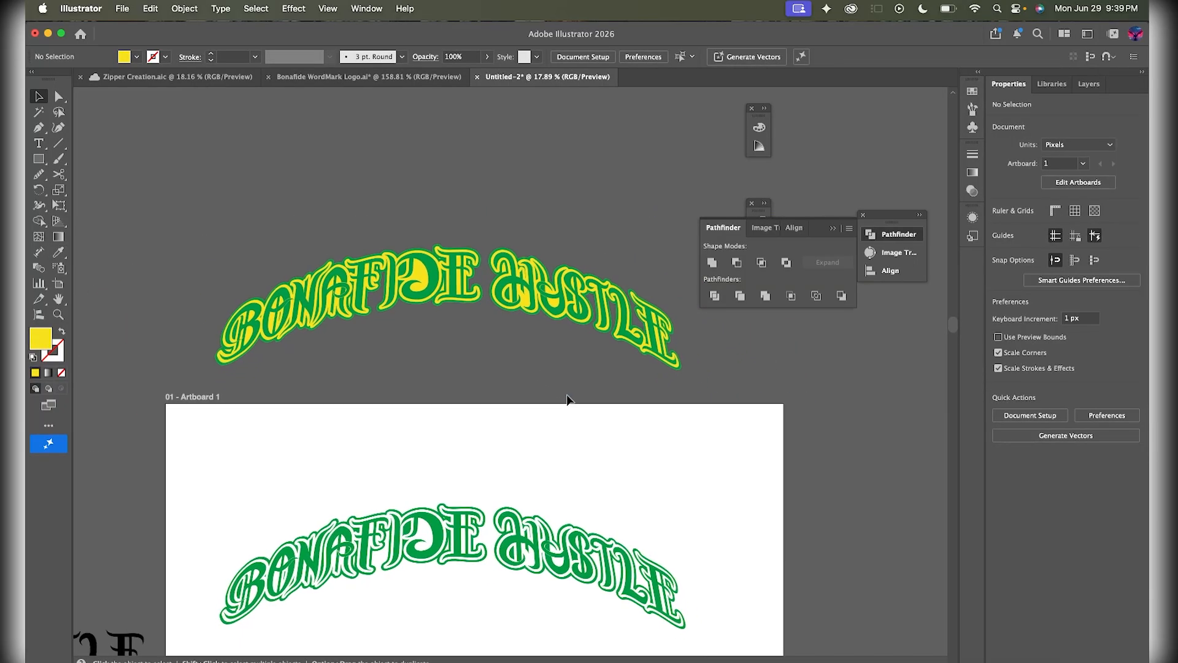